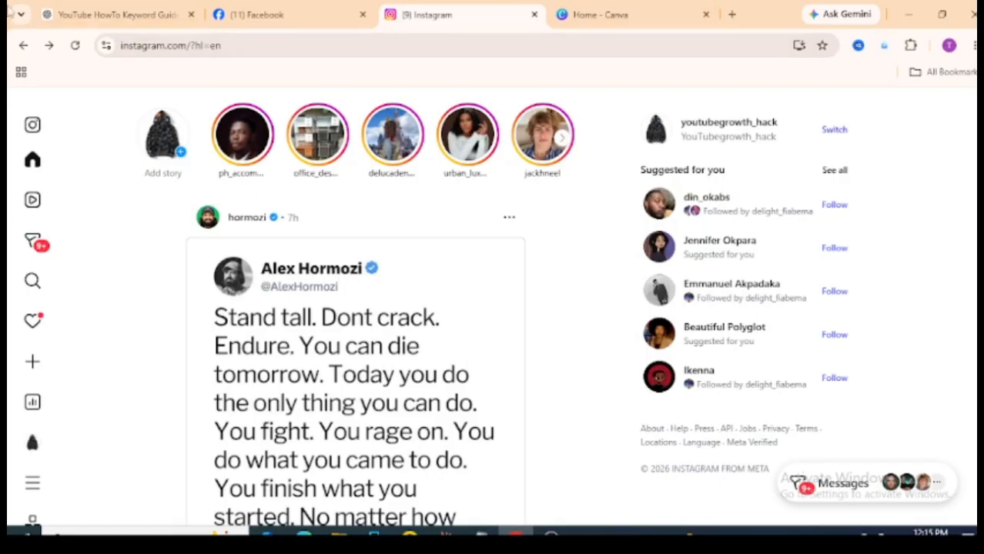
Switch to Canva and search its designs for "instagram carousel post"
left_click(664, 8)
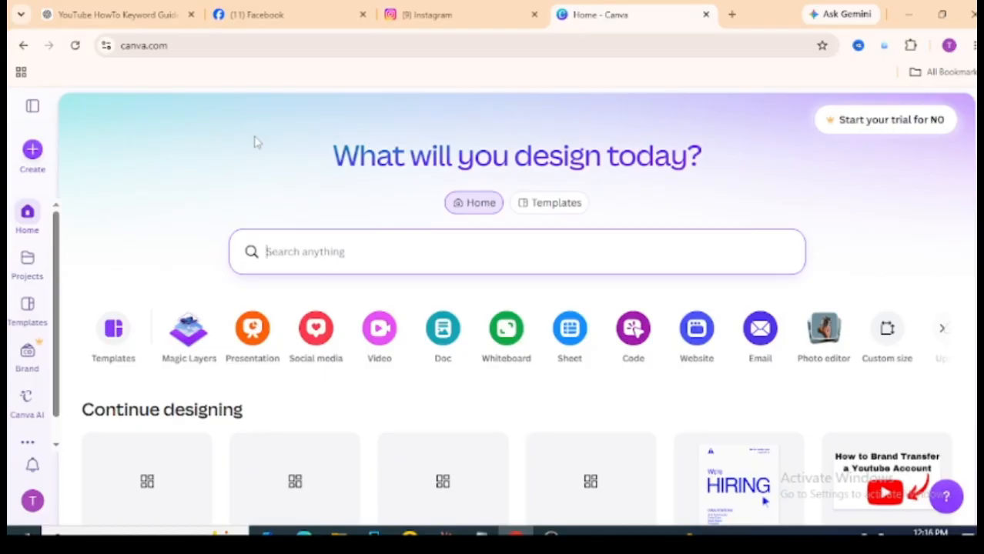
left_click(163, 44)
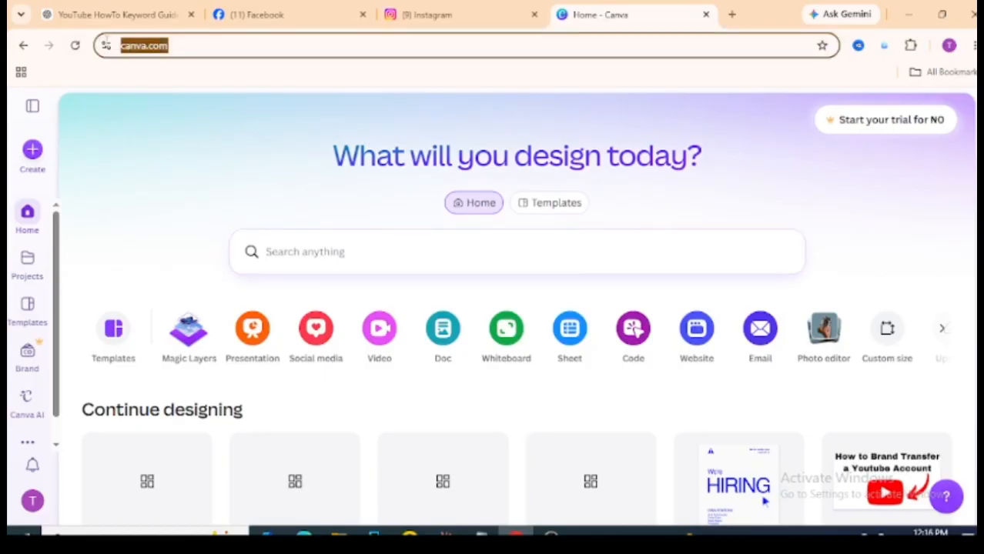
left_click(143, 46)
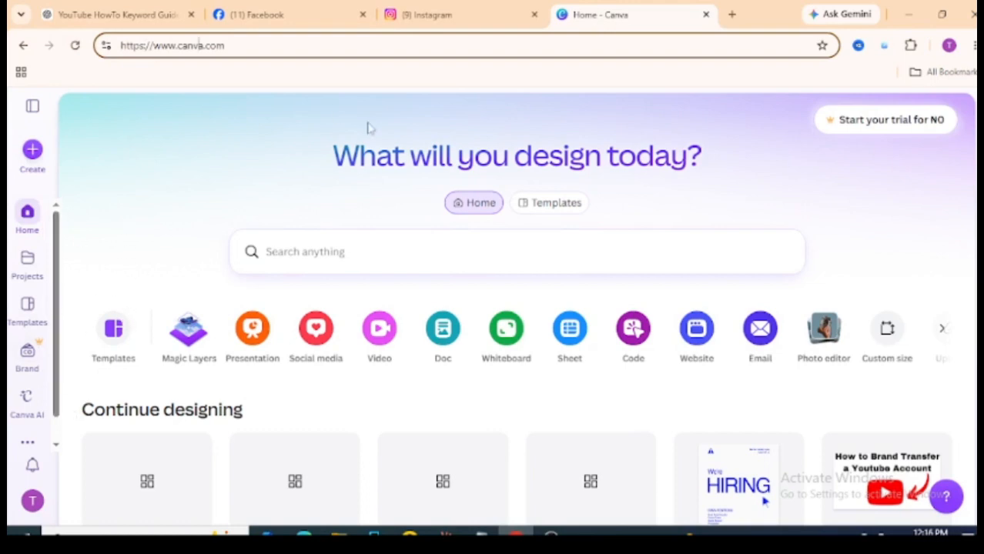
left_click(331, 260)
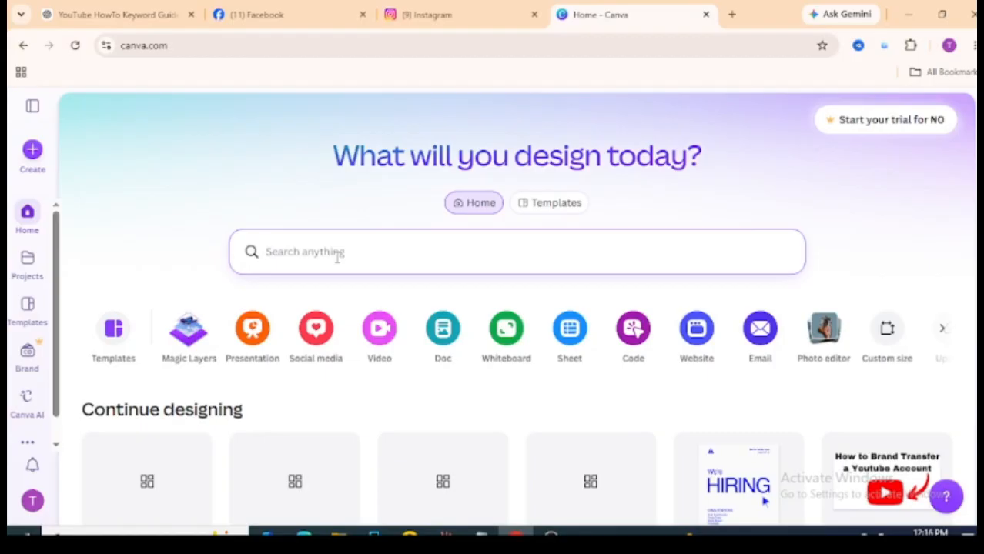
type("instag")
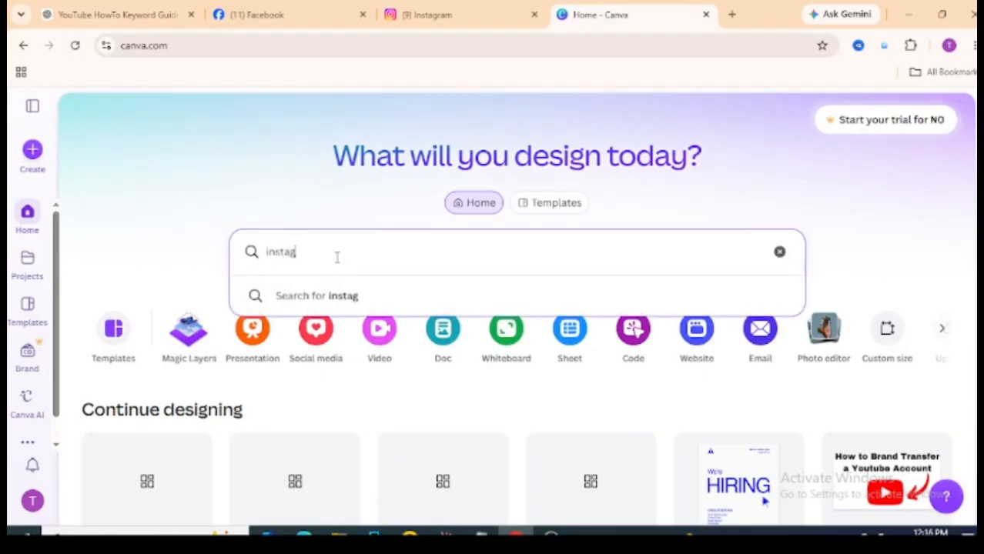
type("ra")
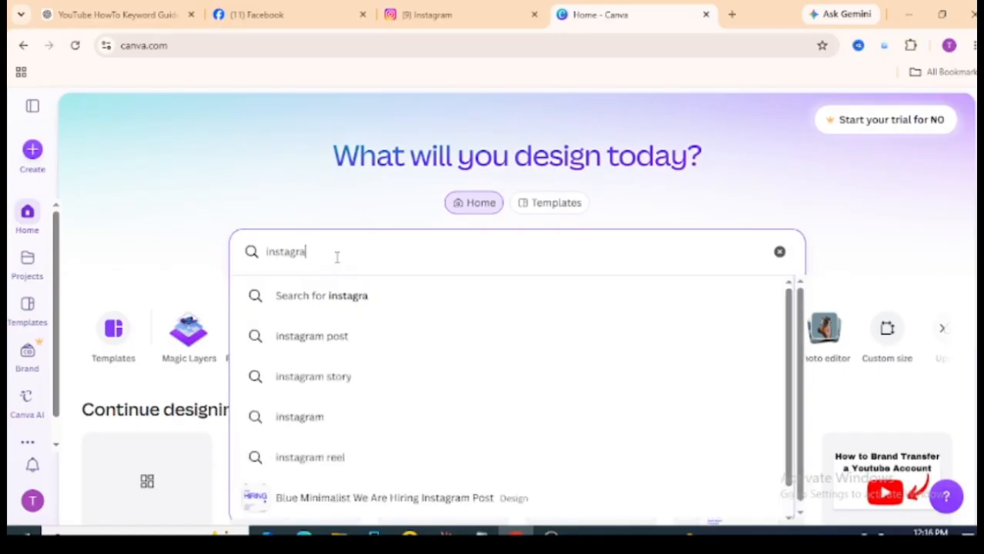
type("m c")
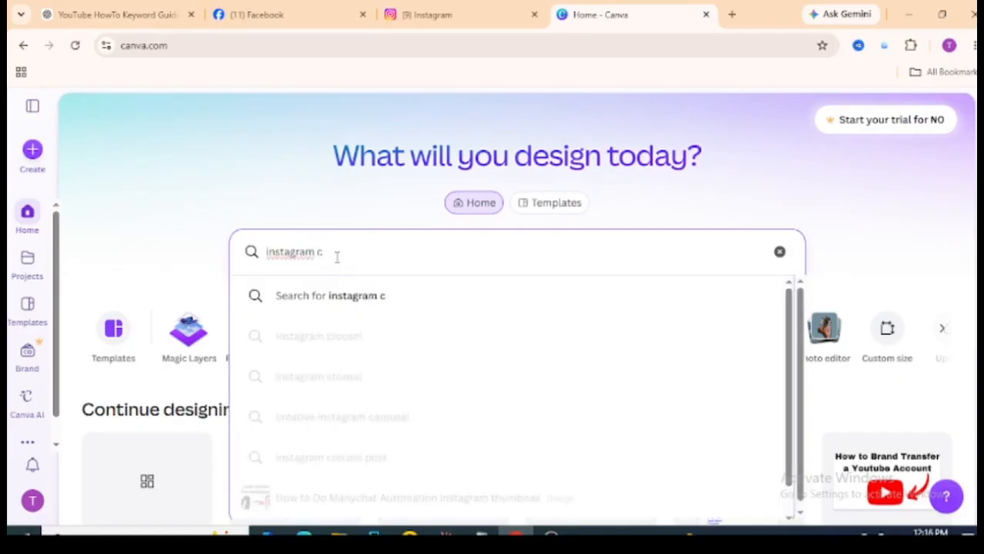
type("arousel")
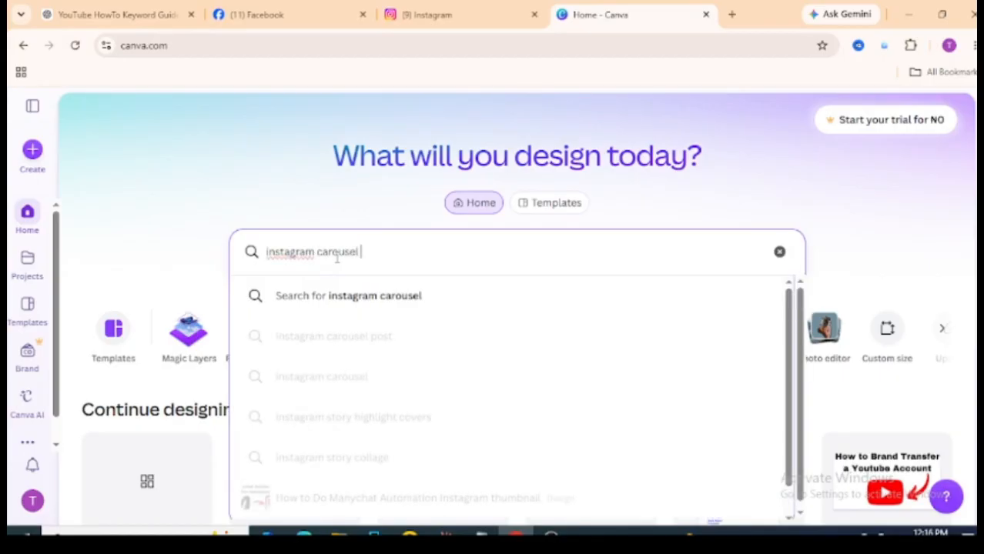
type(" post")
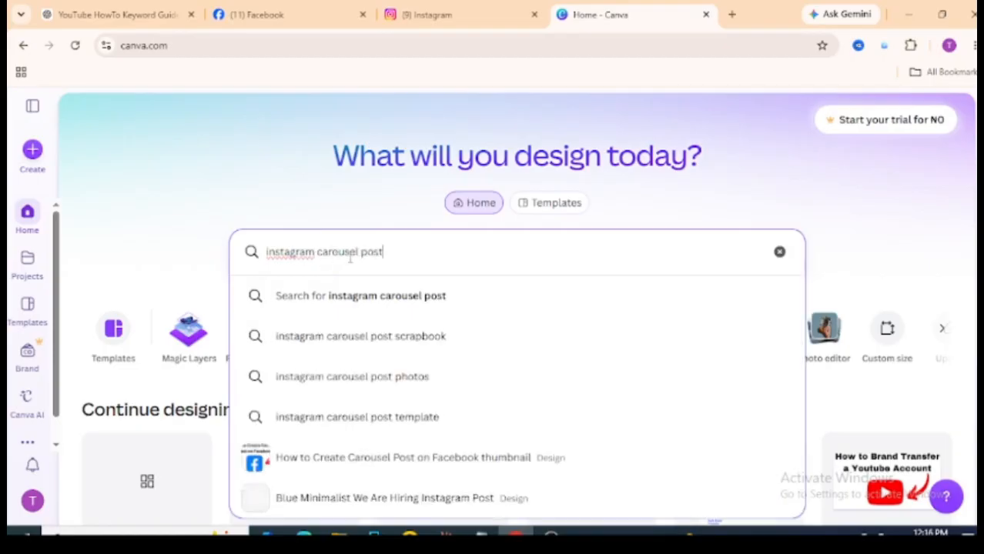
left_click(447, 305)
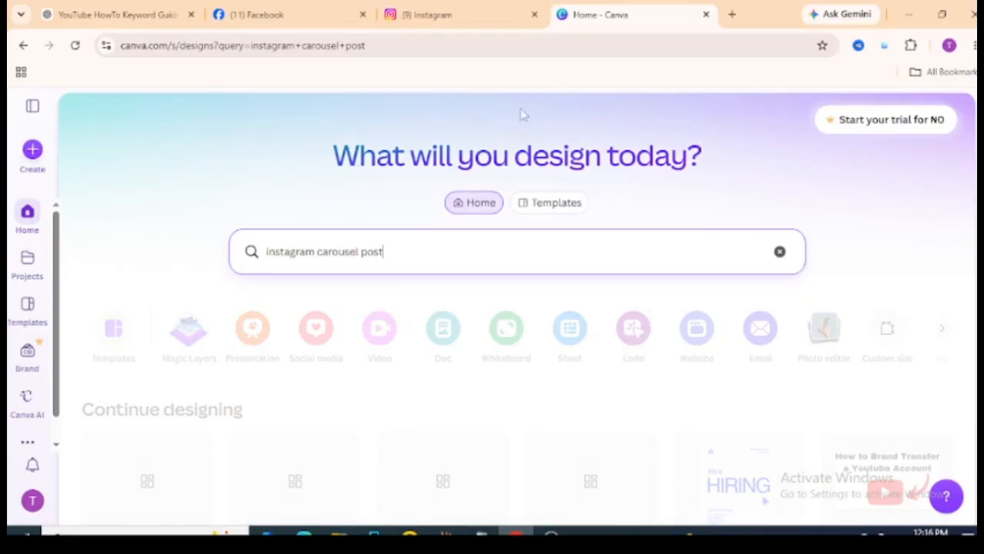
Open the preview of the "How to Grow on Social Media" carousel template from the Canva Templates results
scroll(517, 308, "down", 3)
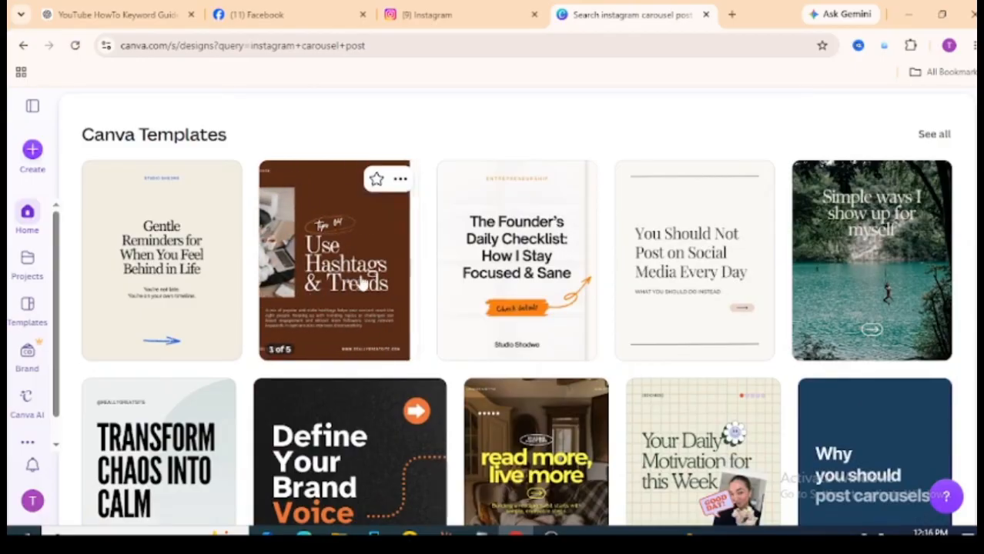
scroll(323, 291, "down", 3)
scroll(318, 213, "up", 2)
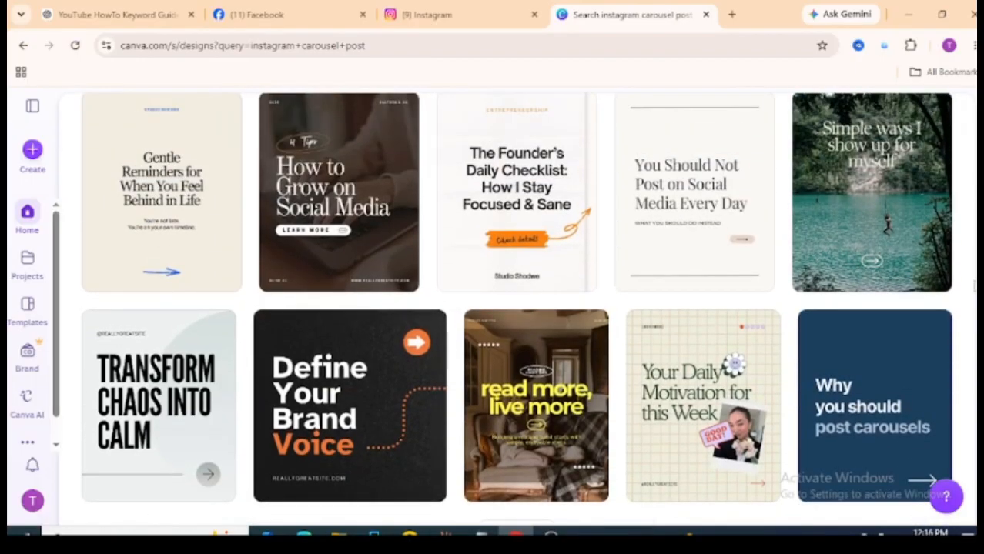
left_click(344, 232)
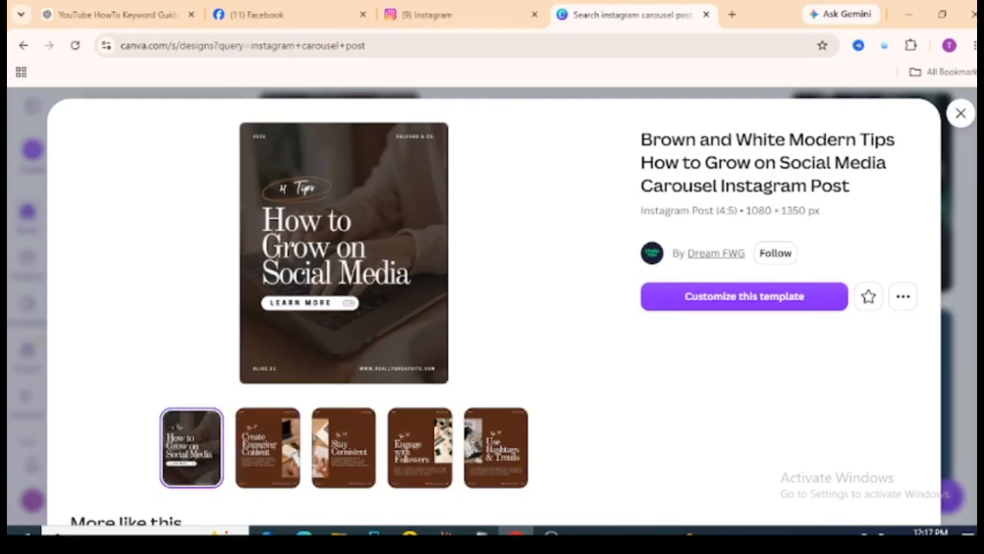
Look through the similar designs, then open the previewed Brown and White Modern Tips carousel template for customizing
scroll(739, 346, "down", 1)
scroll(492, 308, "down", 5)
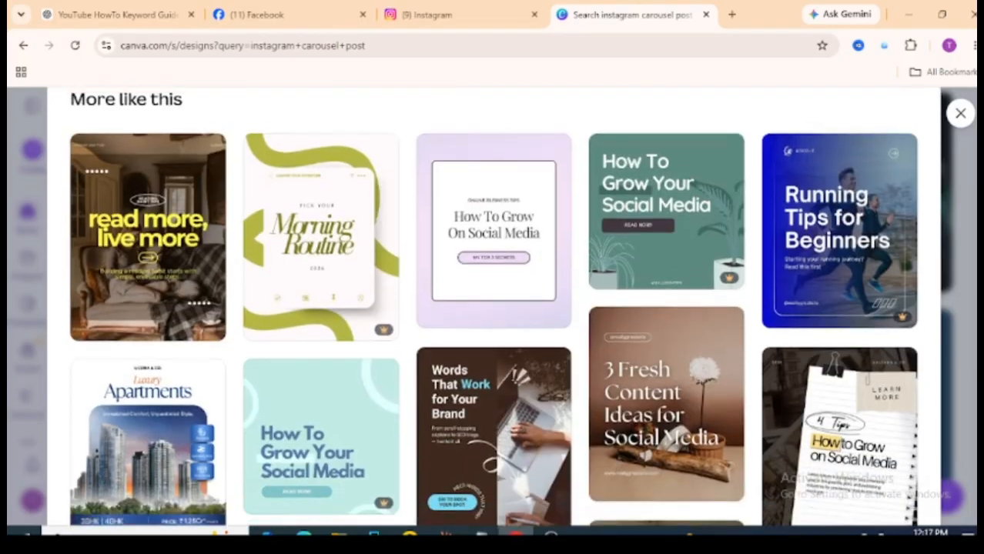
scroll(492, 308, "up", 4)
scroll(493, 308, "down", 4)
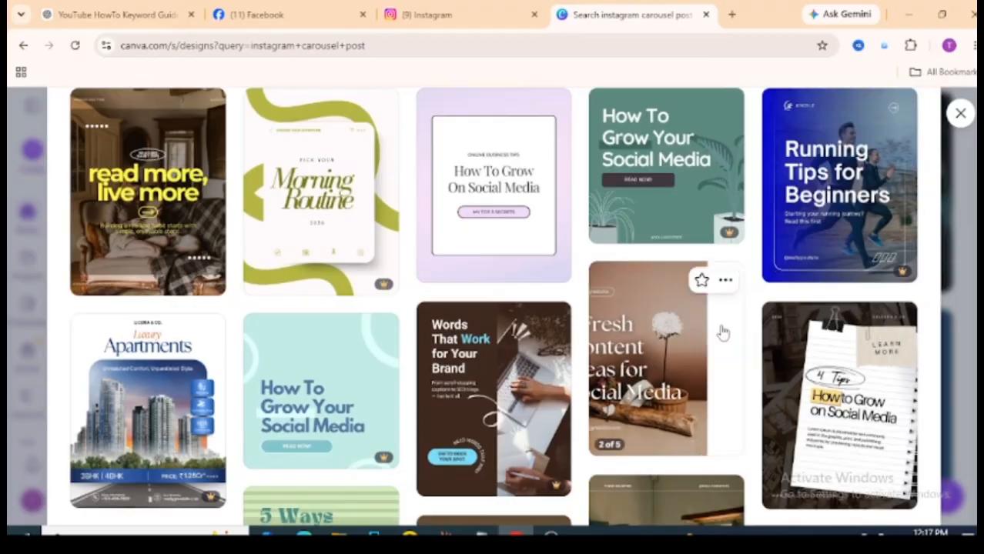
scroll(408, 296, "up", 5)
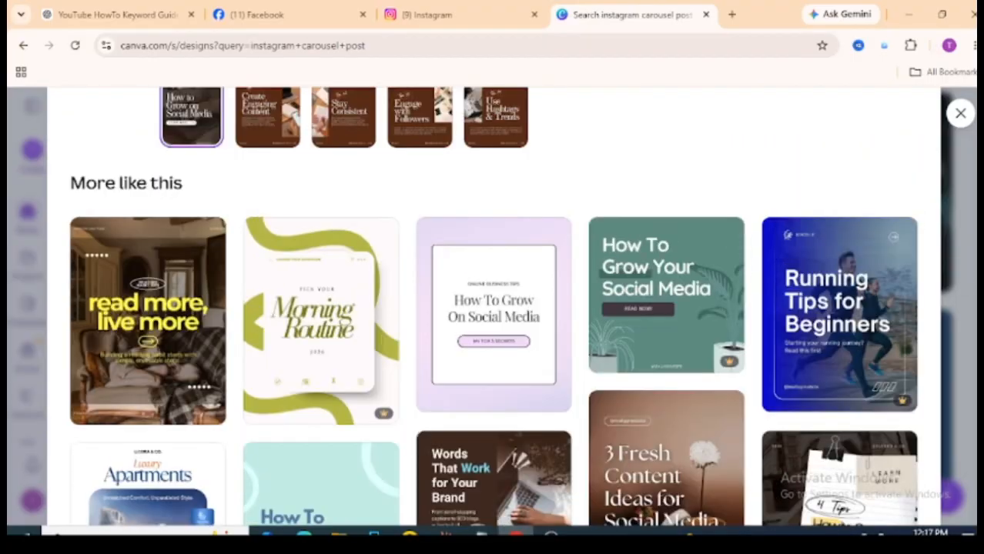
scroll(370, 358, "down", 10)
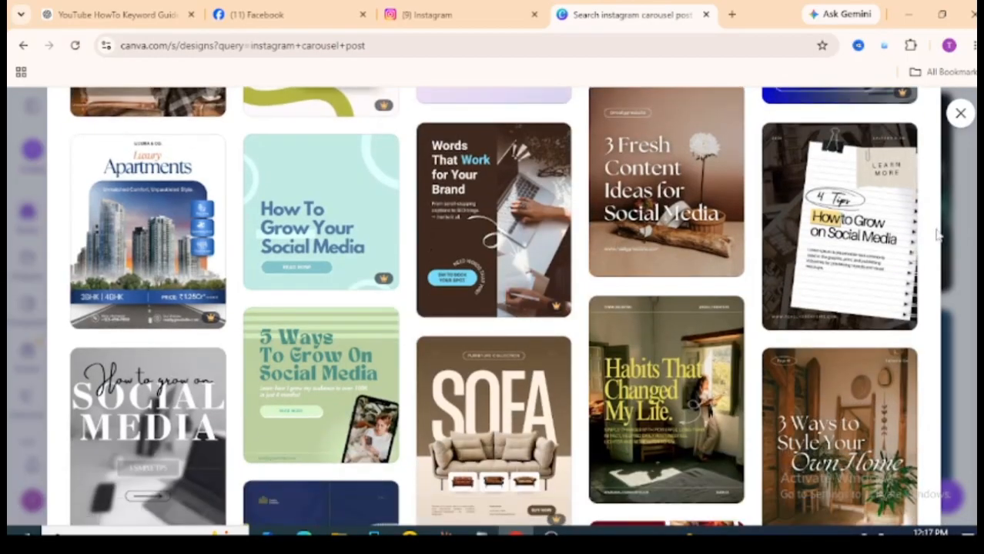
scroll(388, 330, "up", 10)
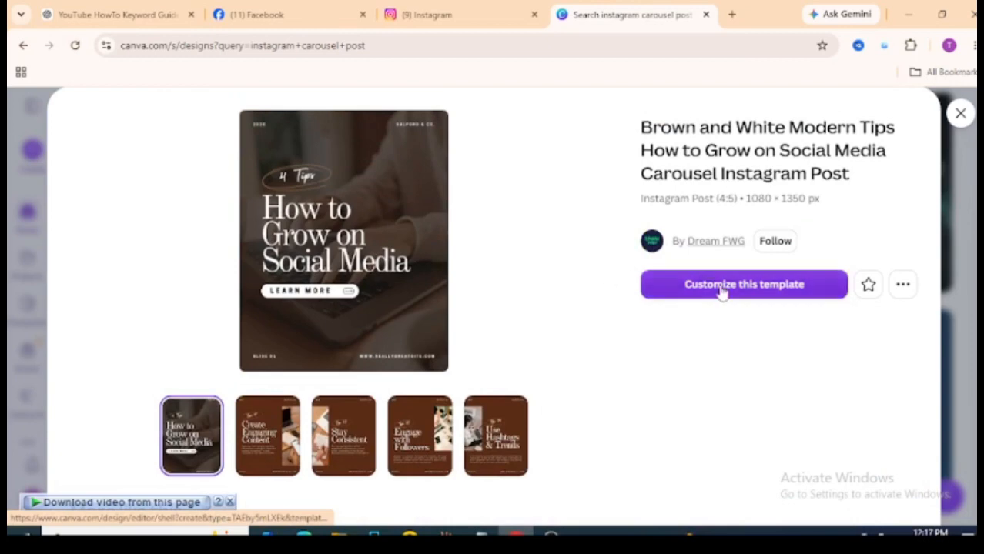
left_click(722, 288)
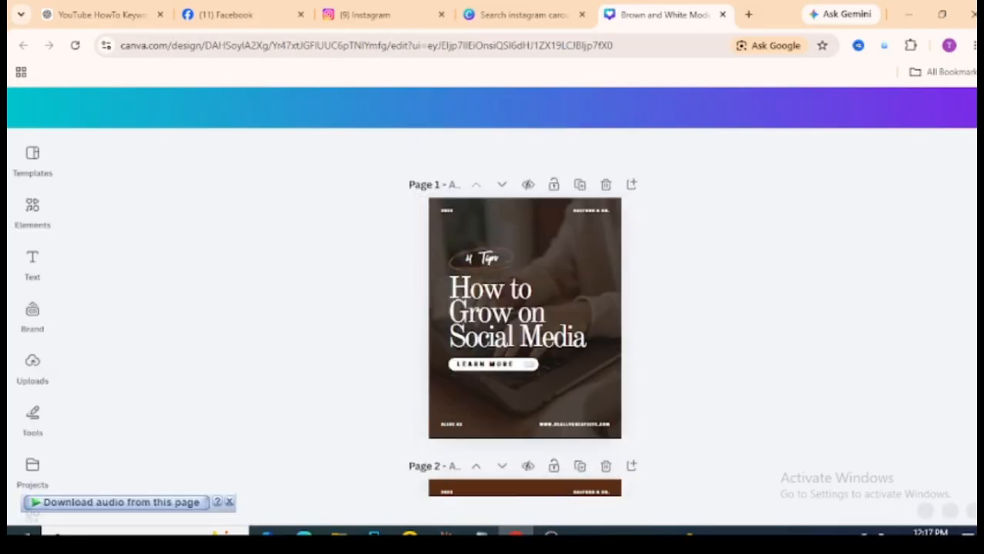
Review the carousel's pages, select the background photo on page 1, and look at the uploaded images and upload options
scroll(525, 313, "down", 7)
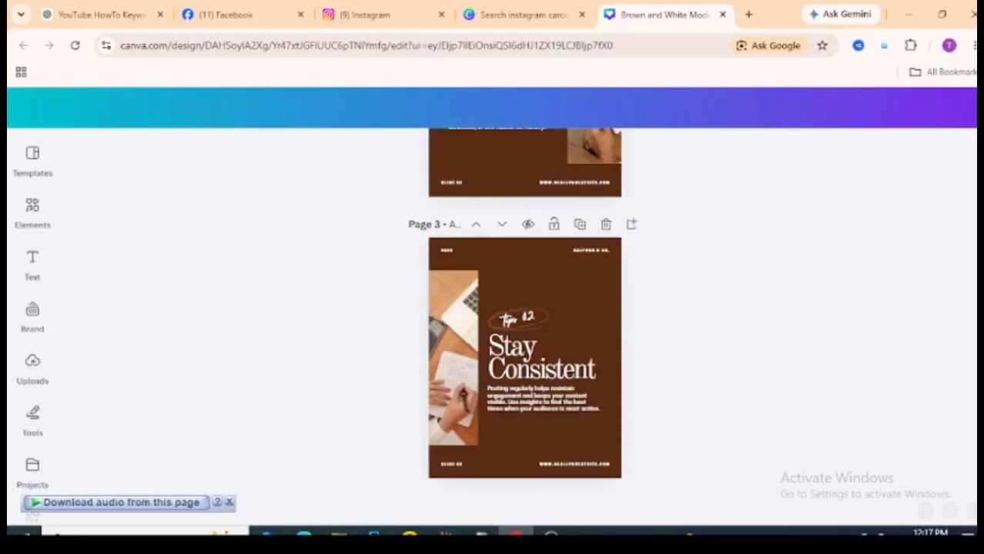
scroll(525, 313, "down", 7)
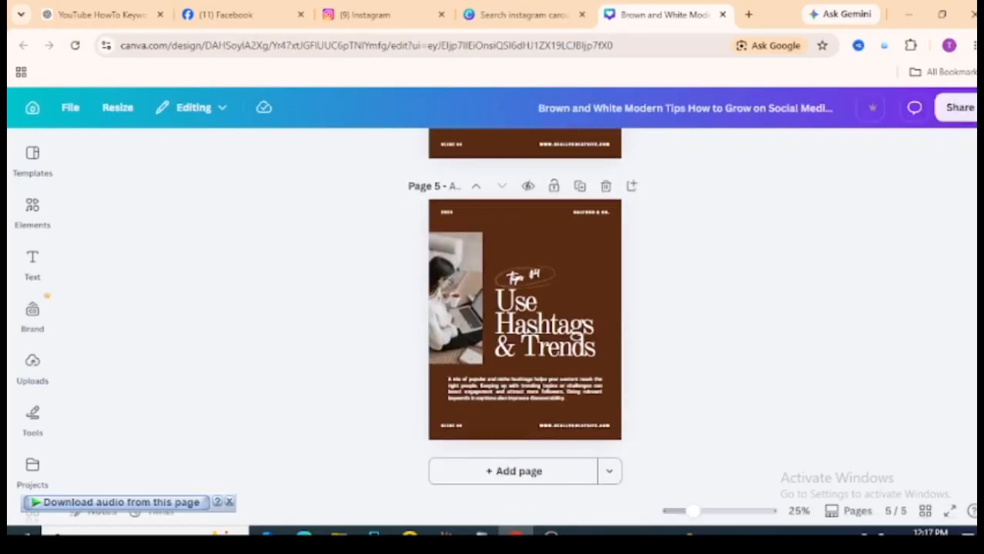
scroll(524, 313, "up", 14)
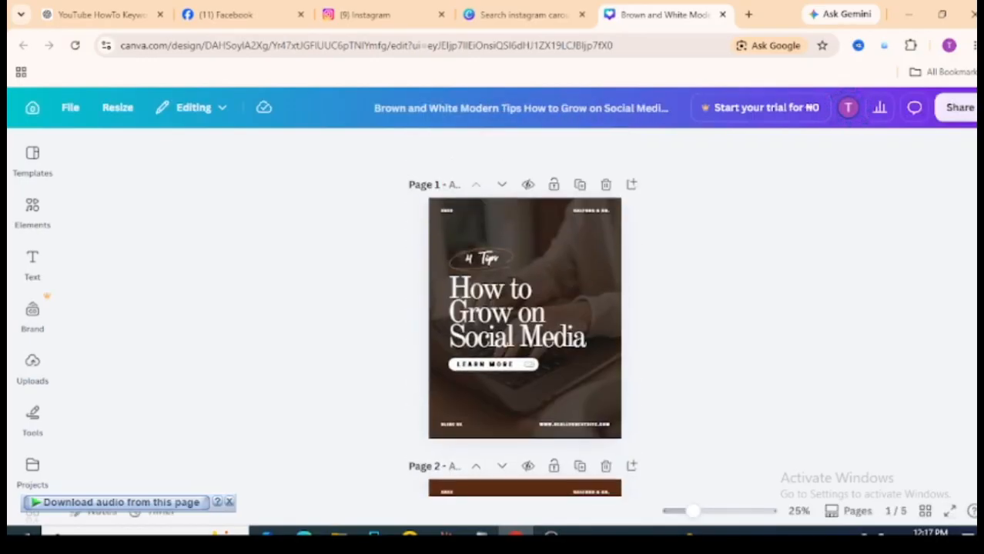
left_click(588, 231)
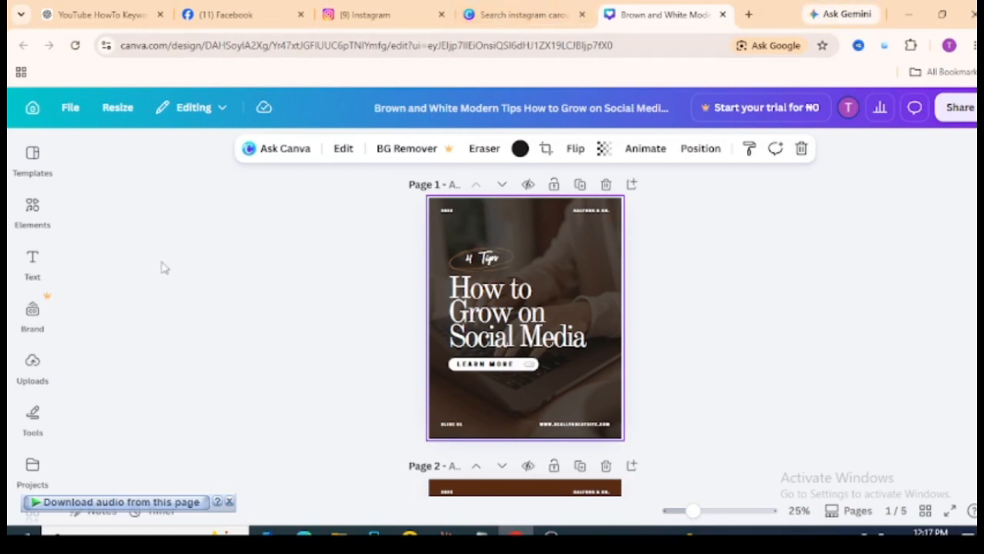
left_click(29, 364)
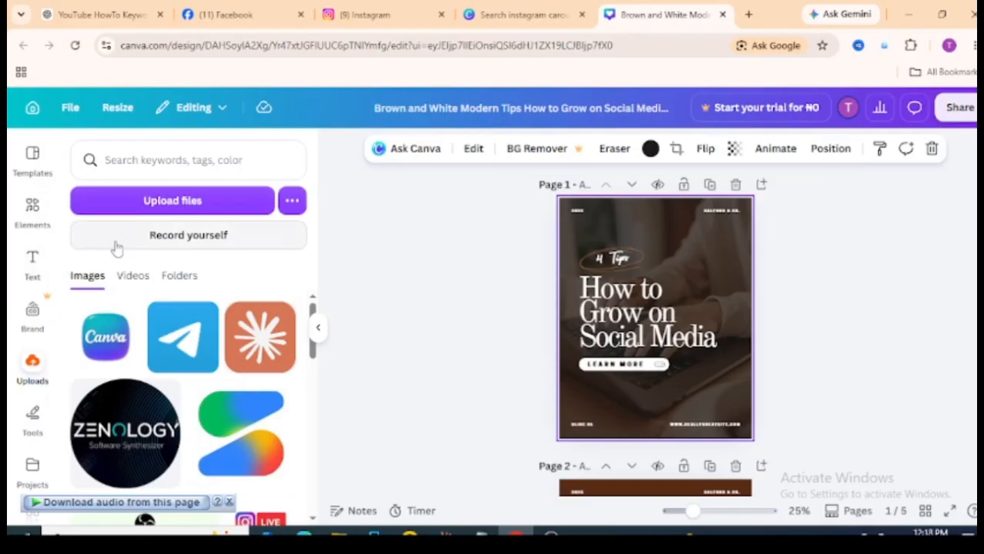
left_click(293, 201)
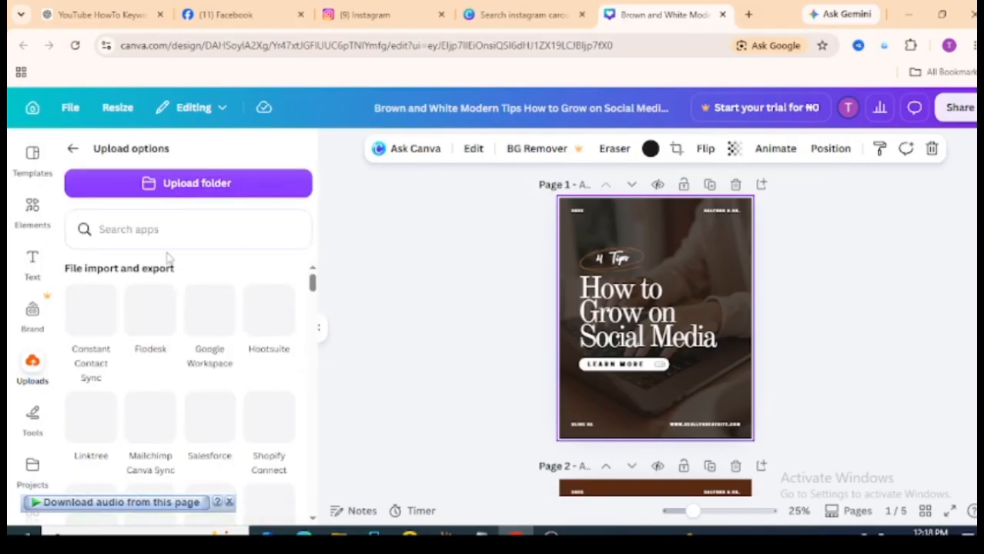
left_click(73, 150)
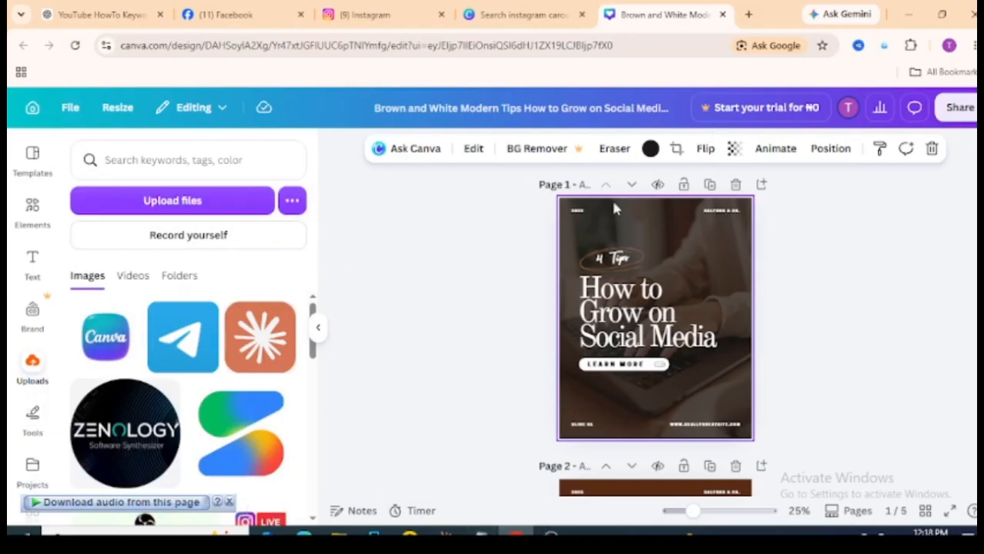
Open canva.com in a new browser tab
left_click(749, 14)
type("cnva")
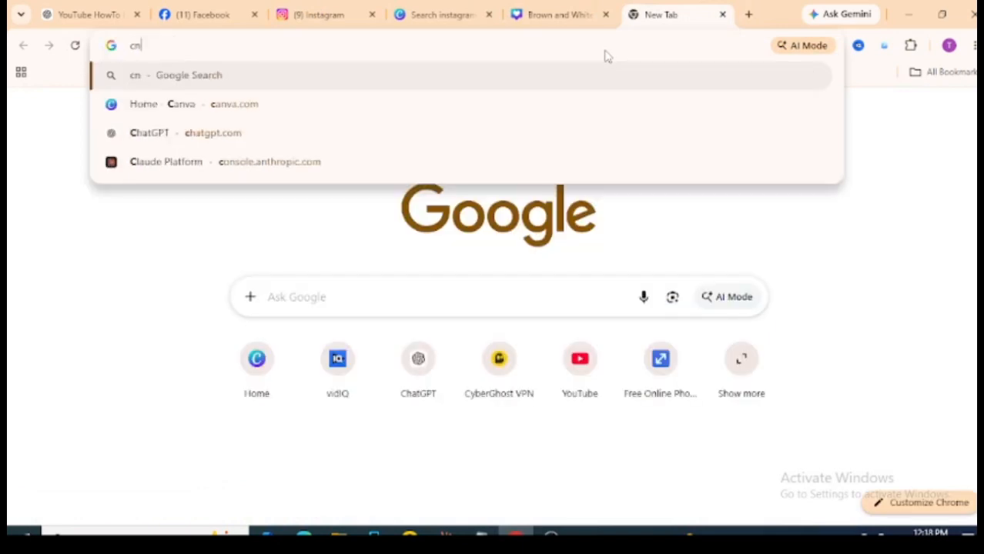
key("BackSpace")
key("BackSpace")
key("BackSpace")
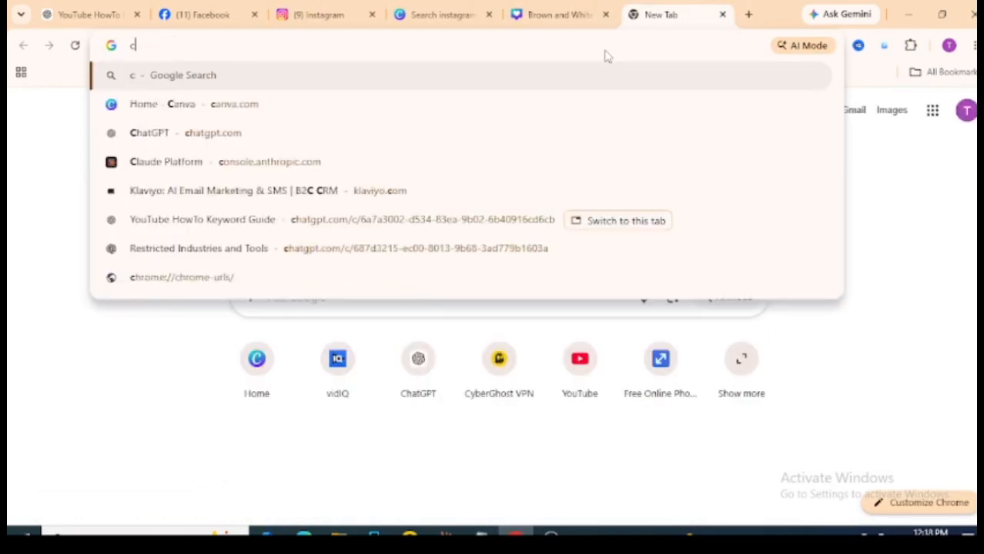
type("anva")
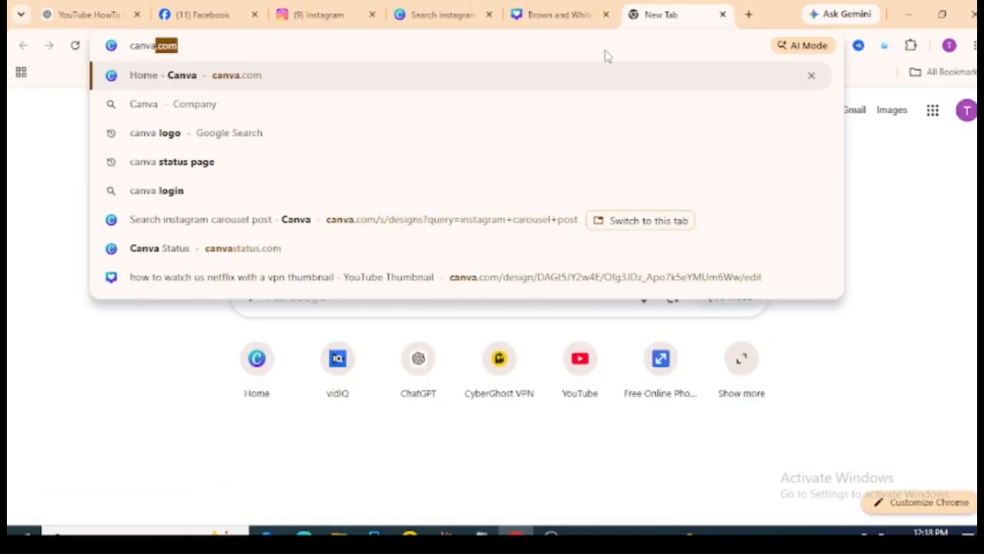
type(".com")
key("Return")
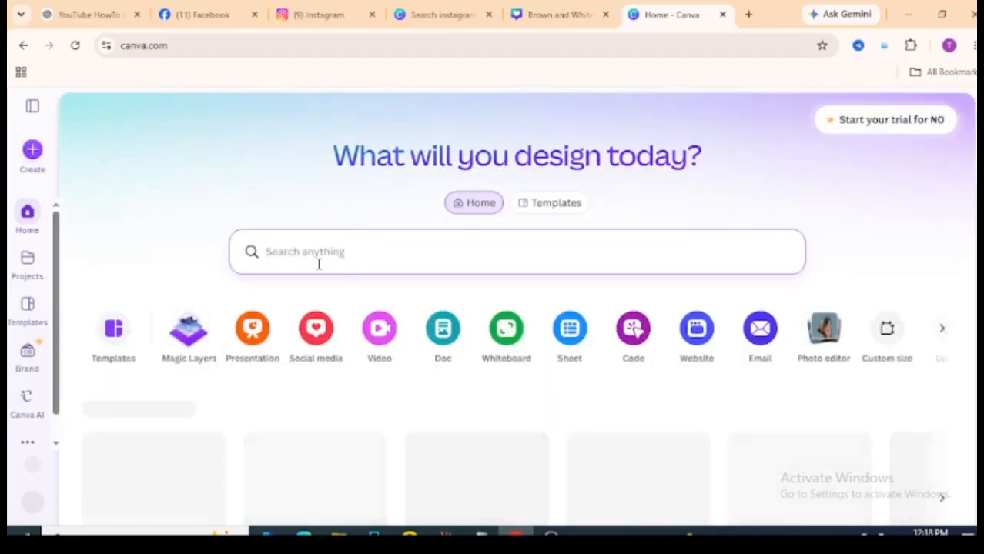
Search Canva for "social media image", correcting the misspelled query
left_click(318, 265)
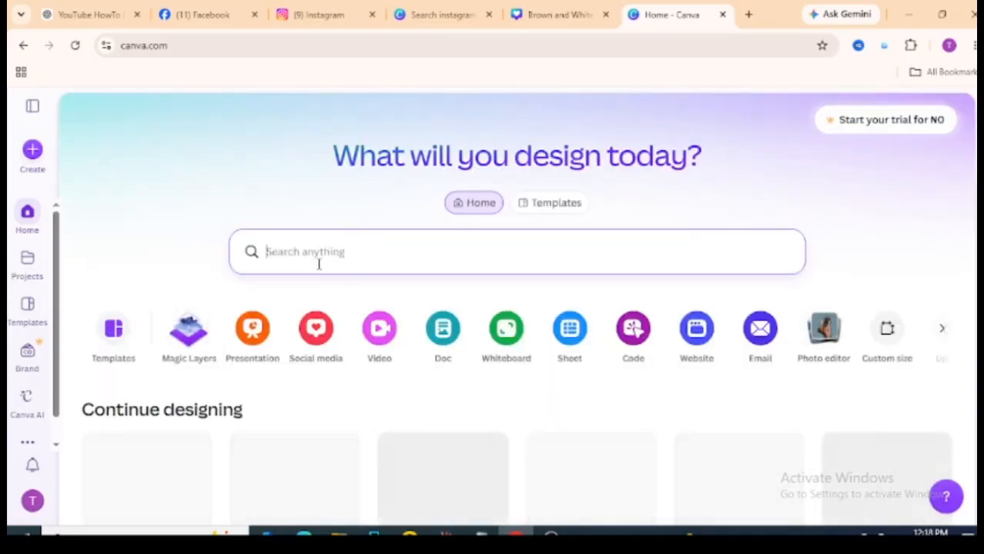
type("soial me")
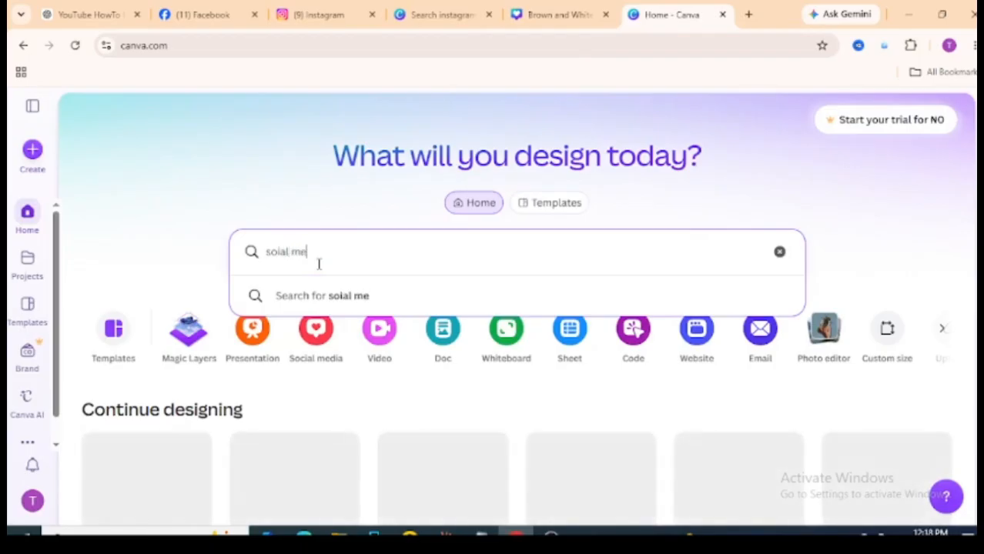
type("ia")
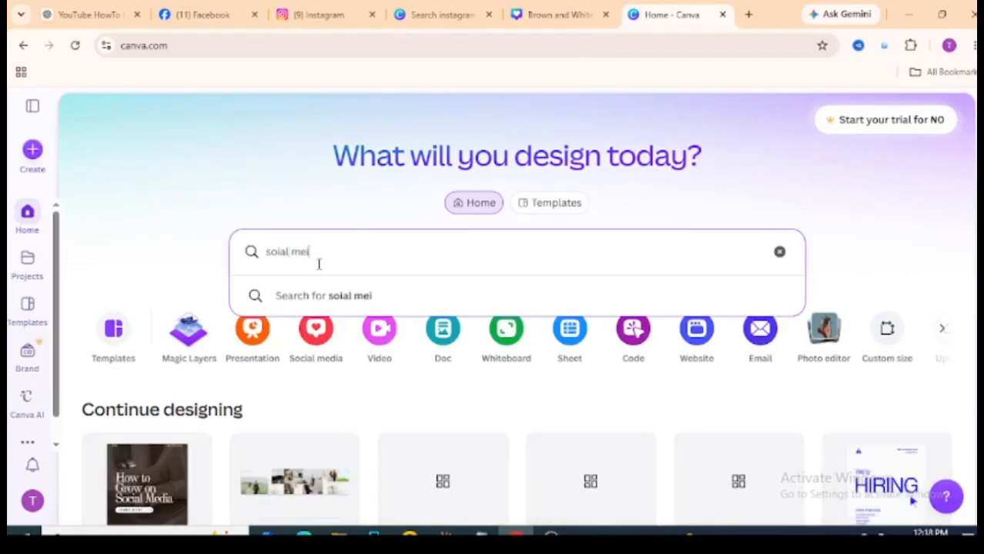
key("BackSpace")
type("edia")
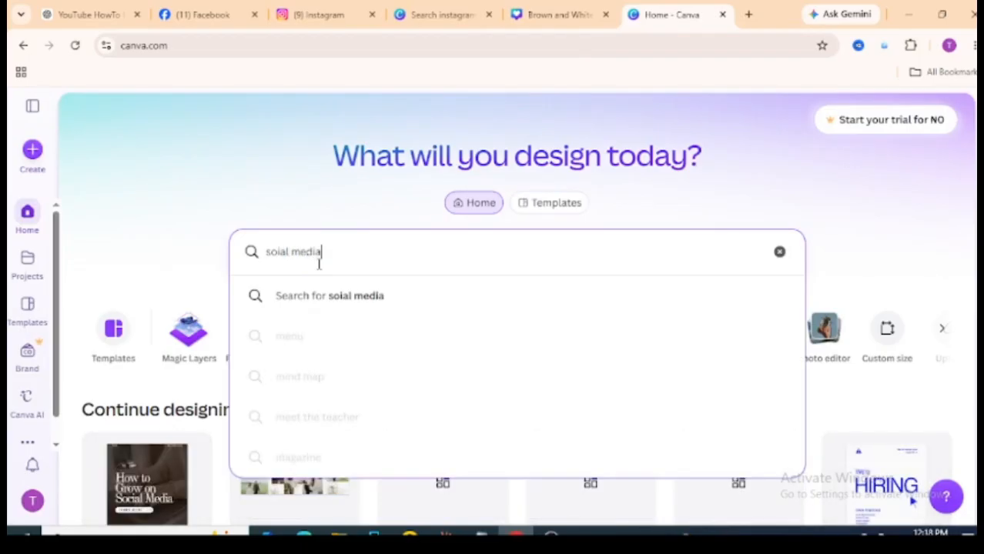
type(" image")
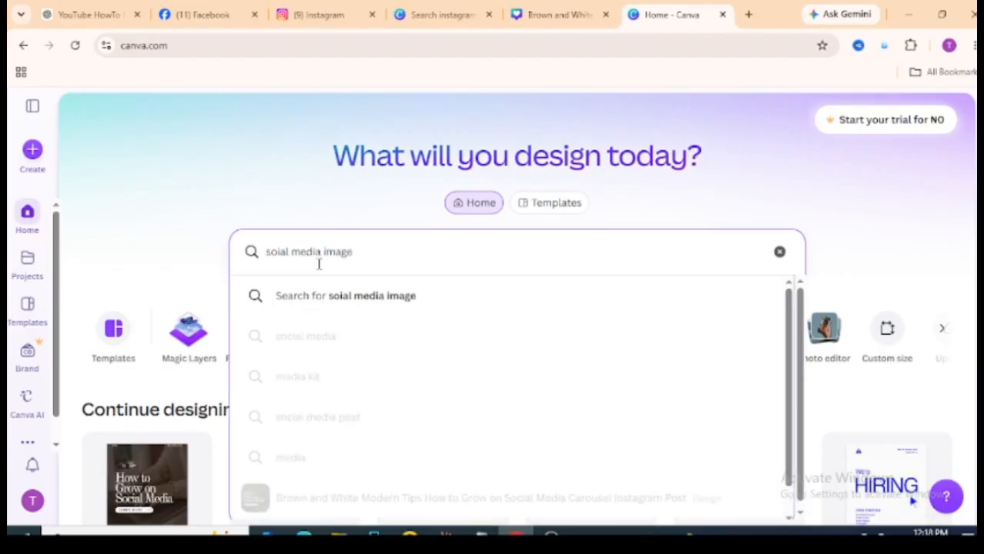
key("Return")
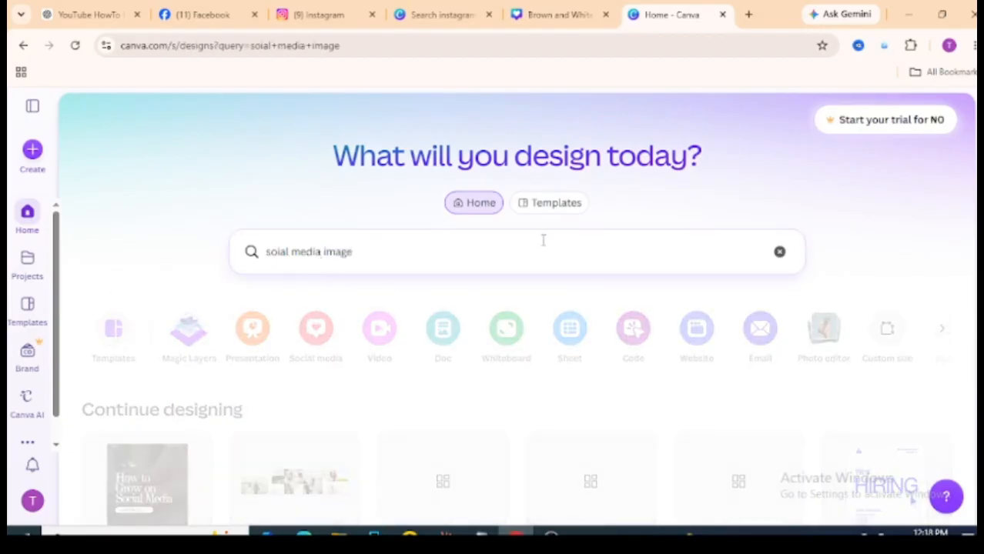
left_click(276, 251)
type("c")
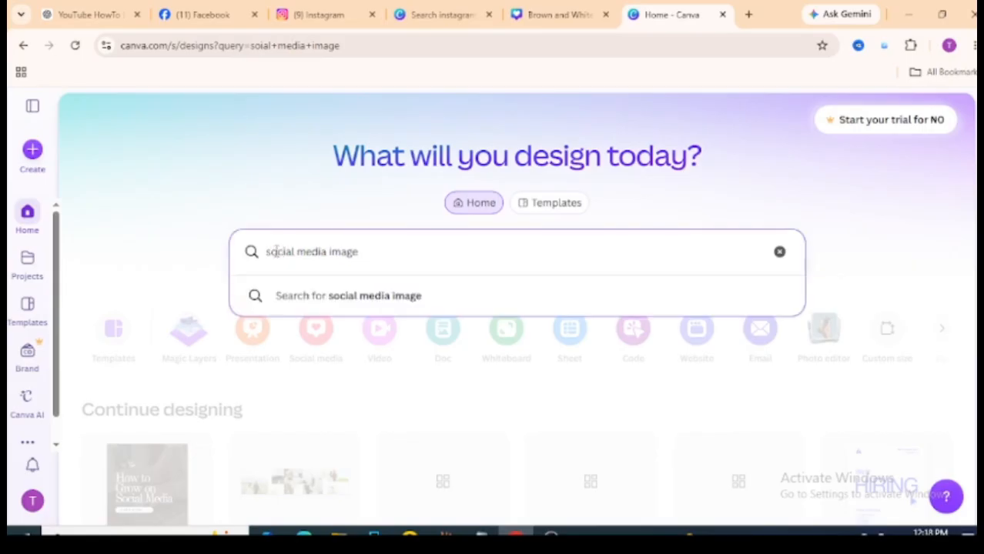
key("Return")
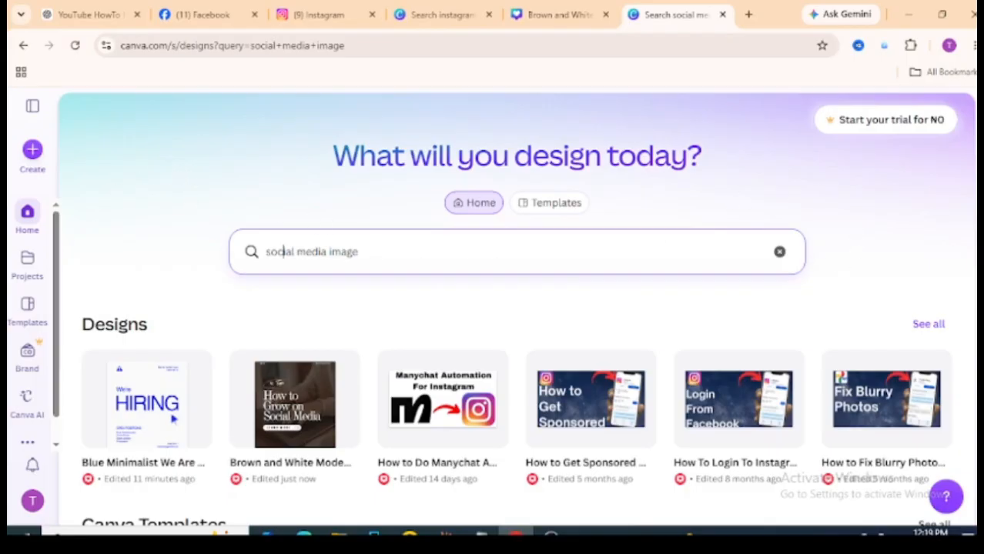
Look through the search results and open the full list of matching Canva Templates
scroll(66, 241, "down", 5)
scroll(516, 308, "up", 1)
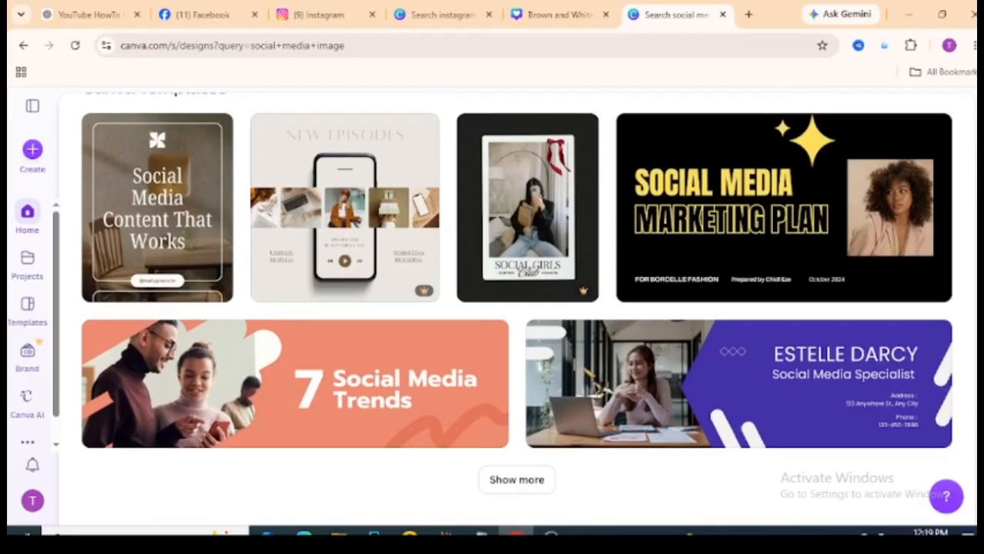
scroll(516, 297, "up", 1)
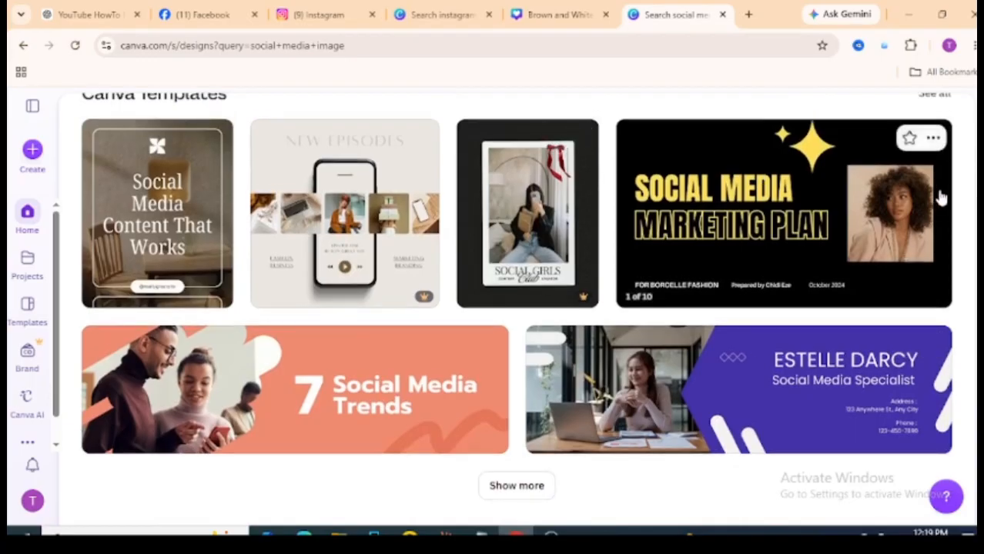
scroll(539, 485, "down", 2)
scroll(539, 485, "up", 3)
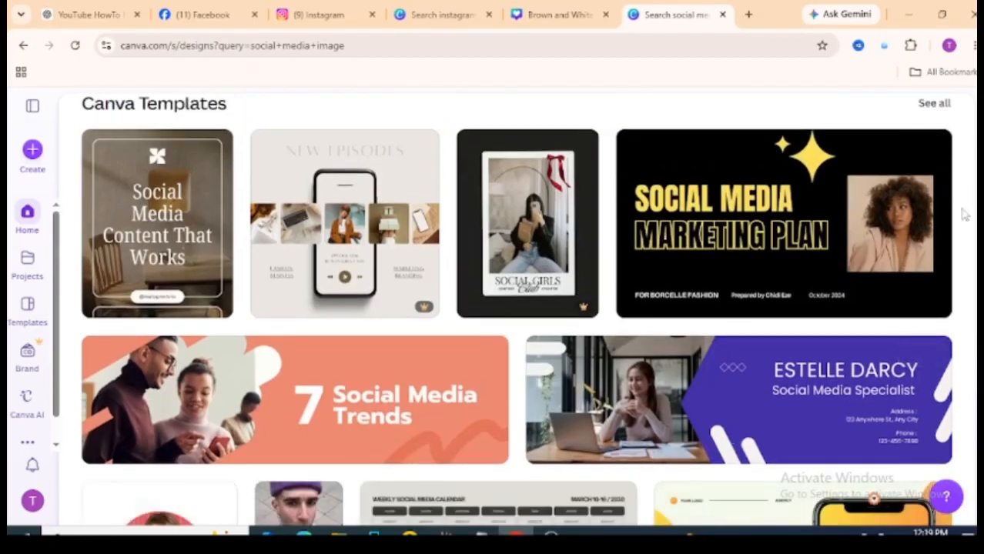
left_click(934, 104)
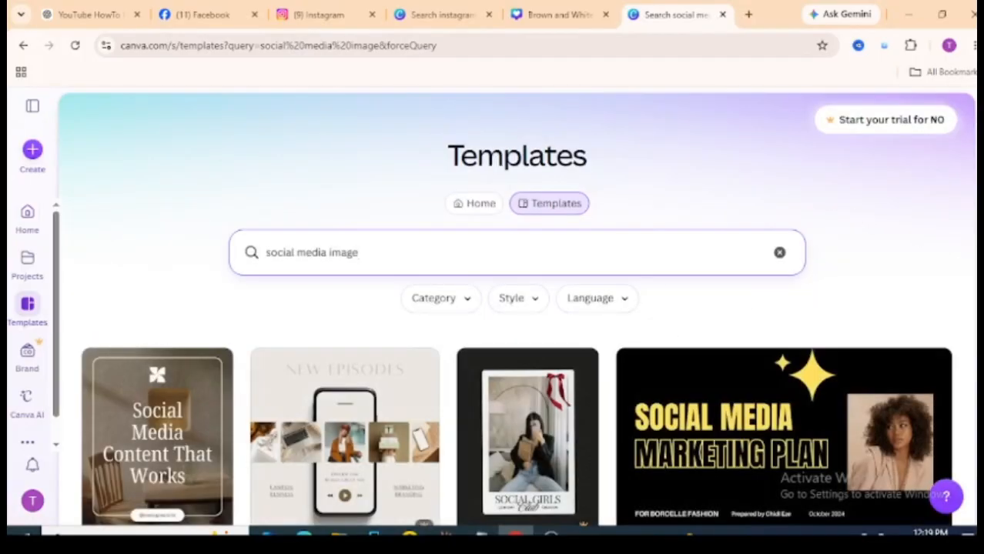
Browse the social media image templates for a suitable picture, and return to the open Brown and White Modern Tips carousel design
scroll(517, 308, "down", 6)
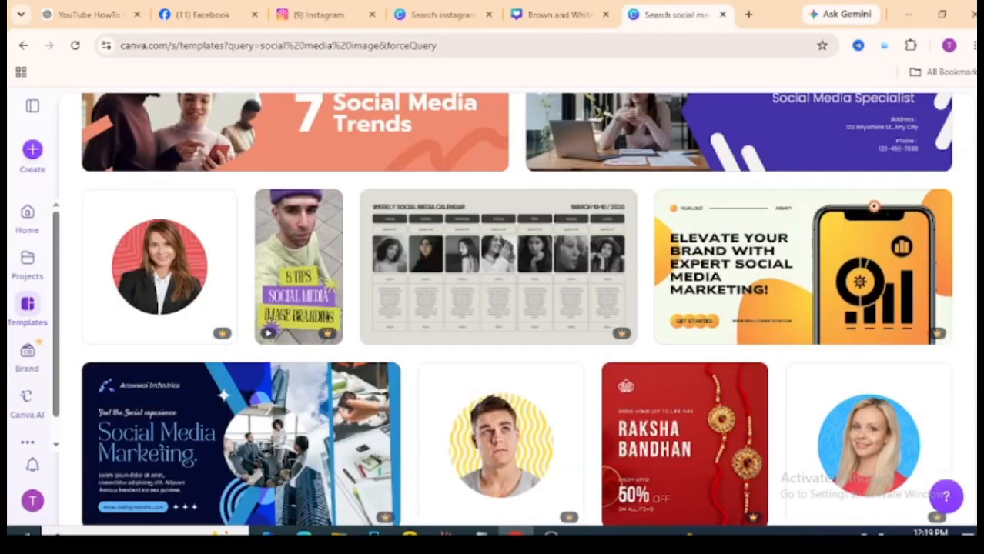
scroll(516, 308, "down", 3)
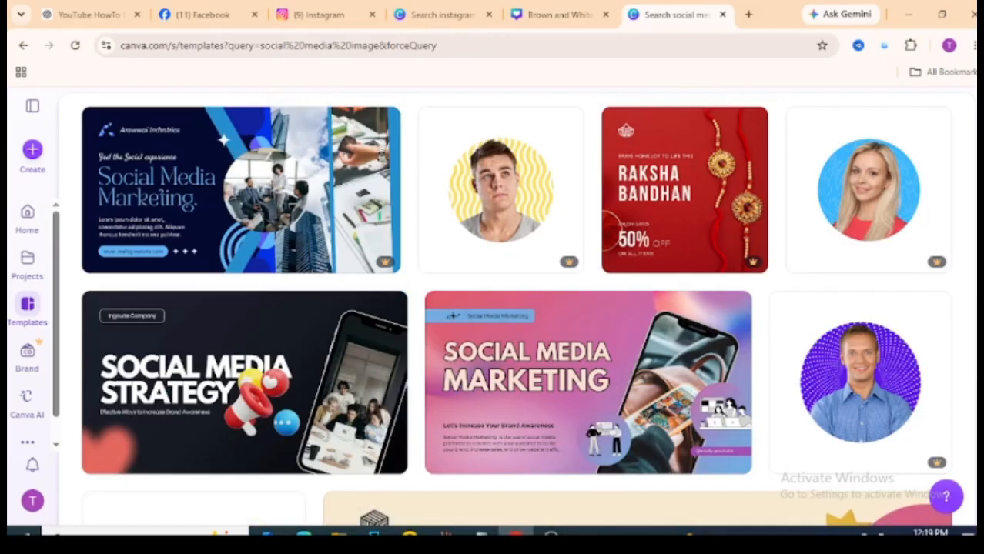
scroll(516, 308, "down", 2)
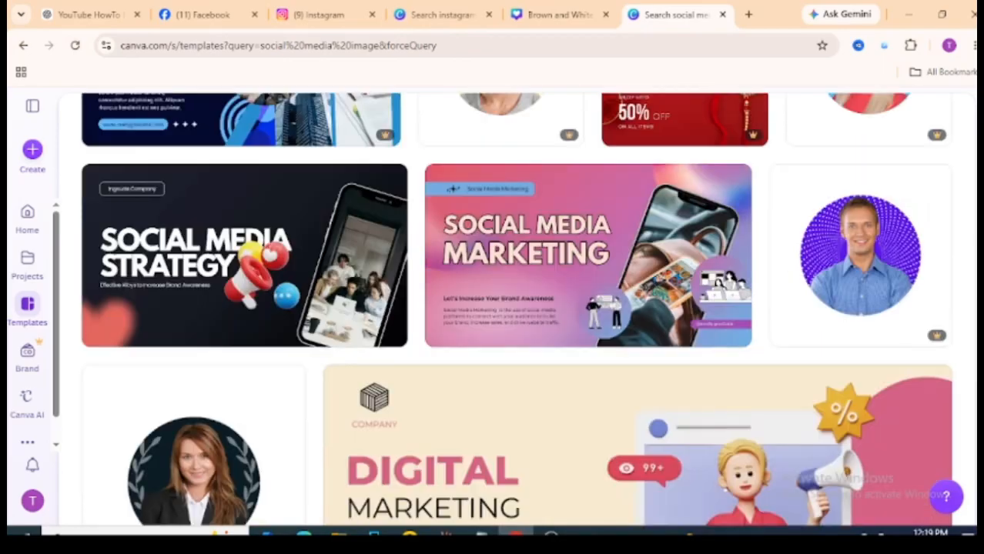
scroll(517, 308, "down", 2)
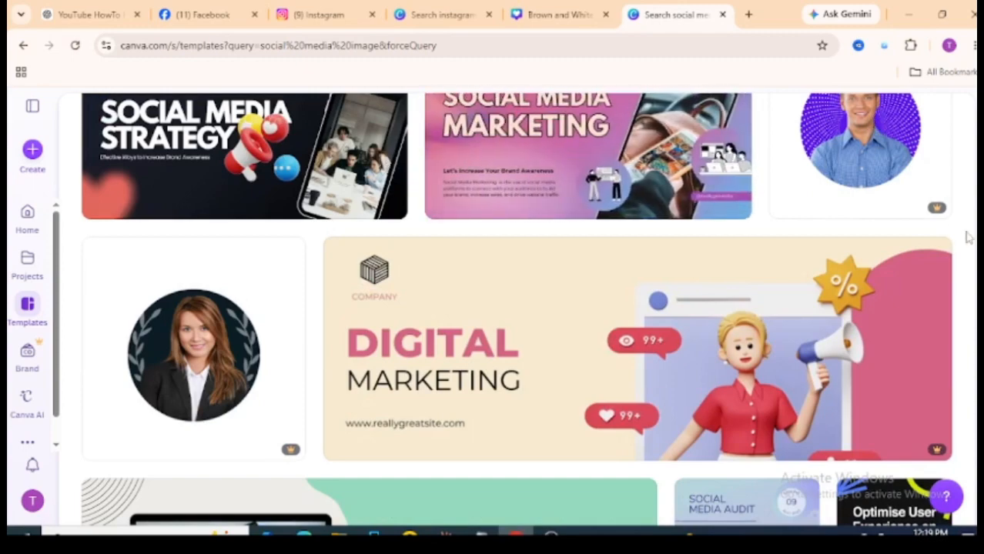
scroll(517, 311, "up", 10)
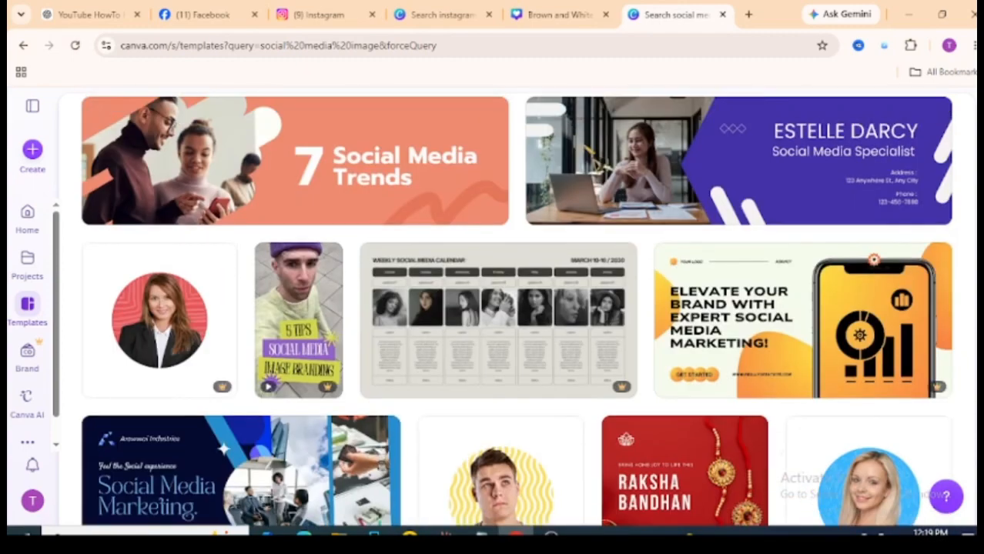
scroll(517, 310, "down", 2)
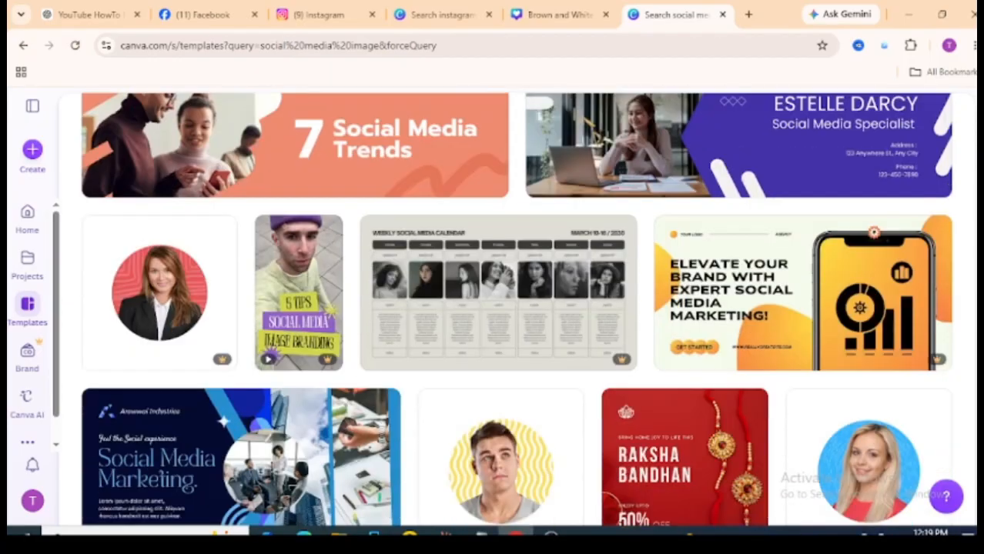
scroll(517, 310, "up", 6)
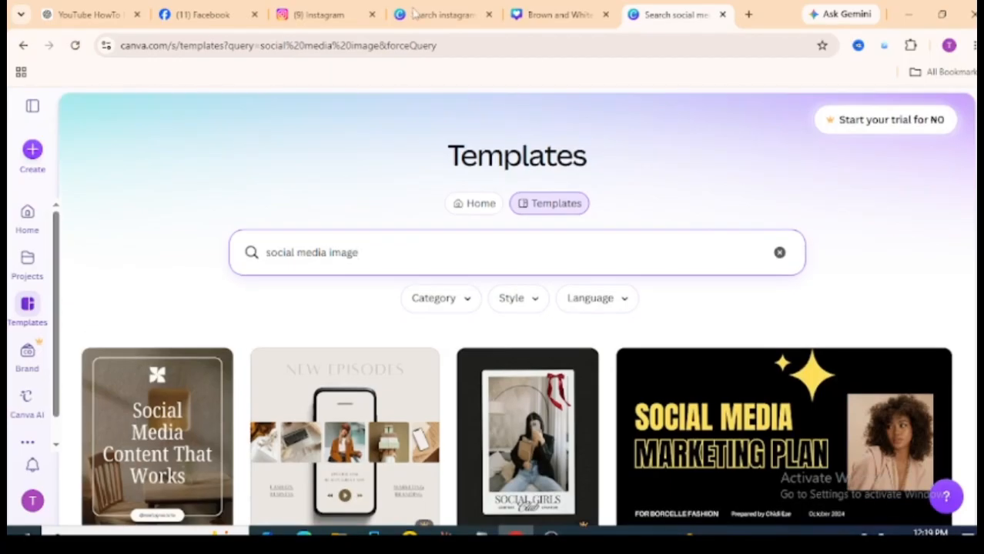
left_click(558, 14)
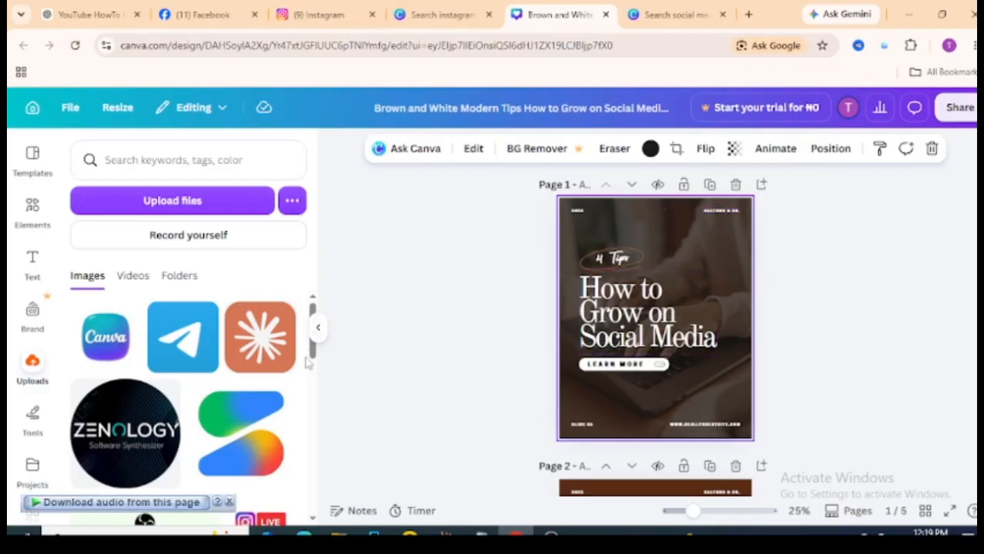
Try the uploaded phone image from further down the uploads on page 1, and remove it again
left_click_drag(311, 359, 309, 418)
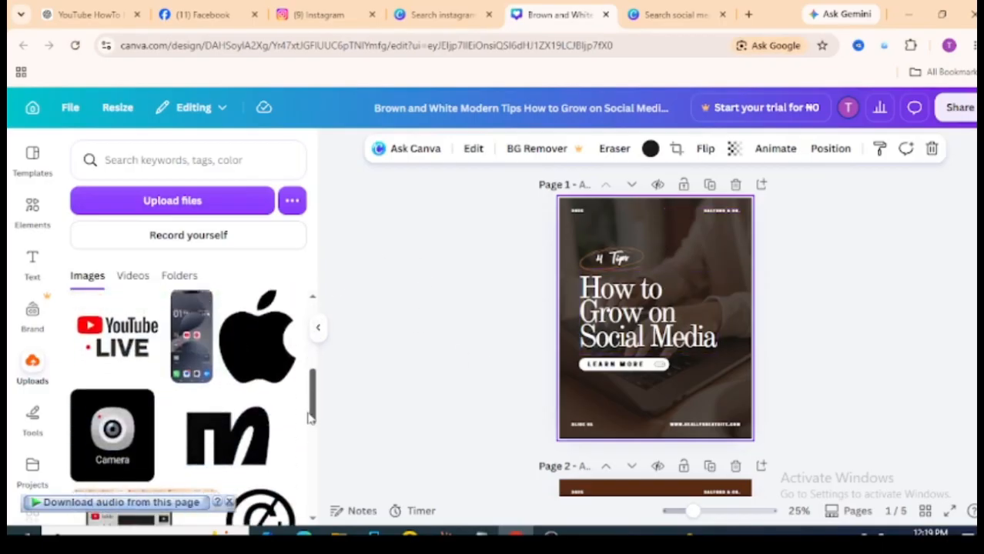
left_click_drag(196, 348, 659, 317)
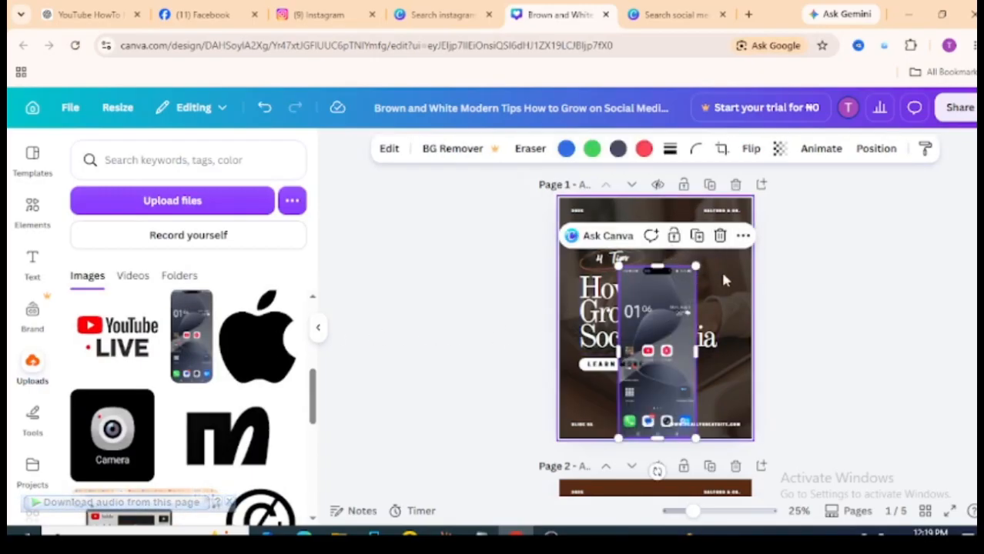
key("Delete")
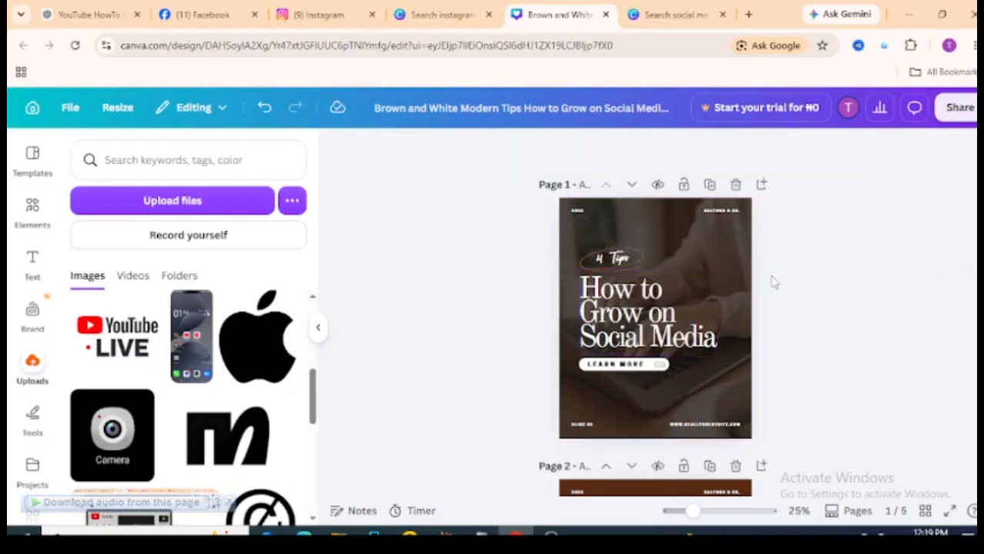
Delete page 1's background photo and use the uploaded pink "St" logo image as the page's background instead
left_click(705, 222)
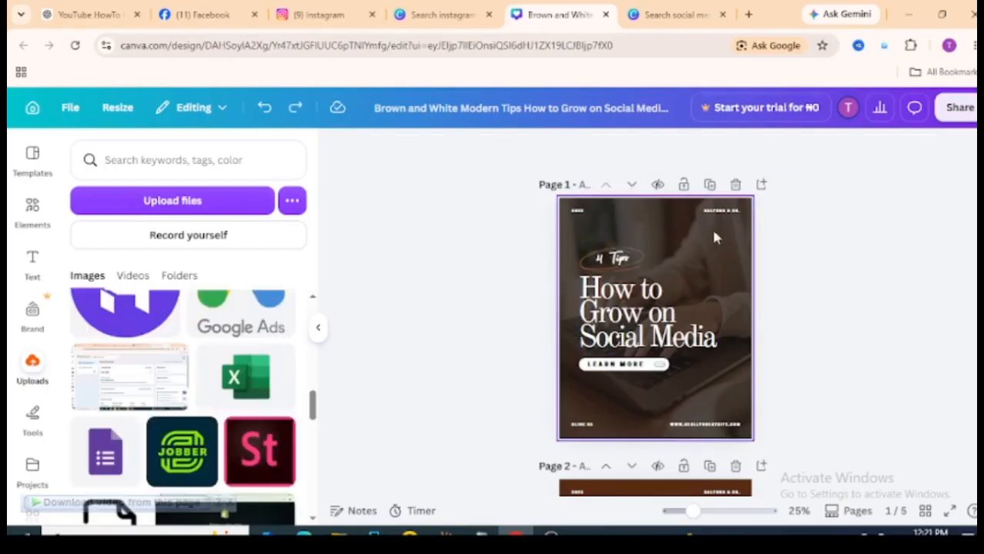
key("Delete")
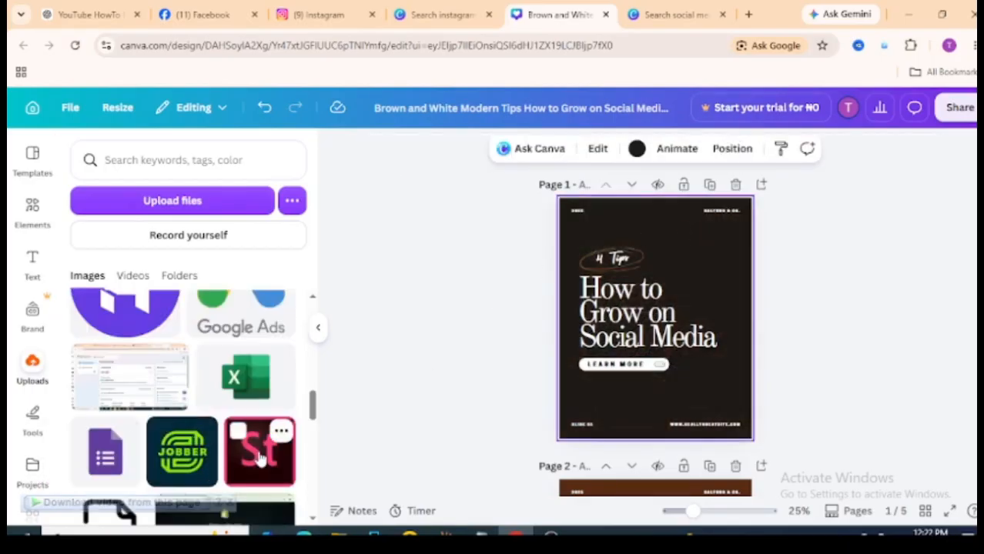
left_click_drag(261, 459, 681, 266)
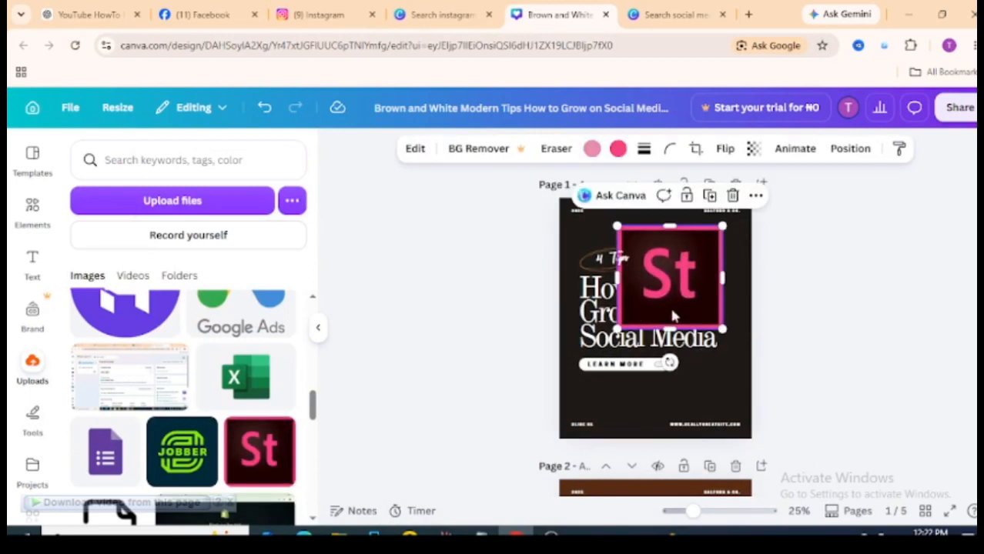
right_click(645, 281)
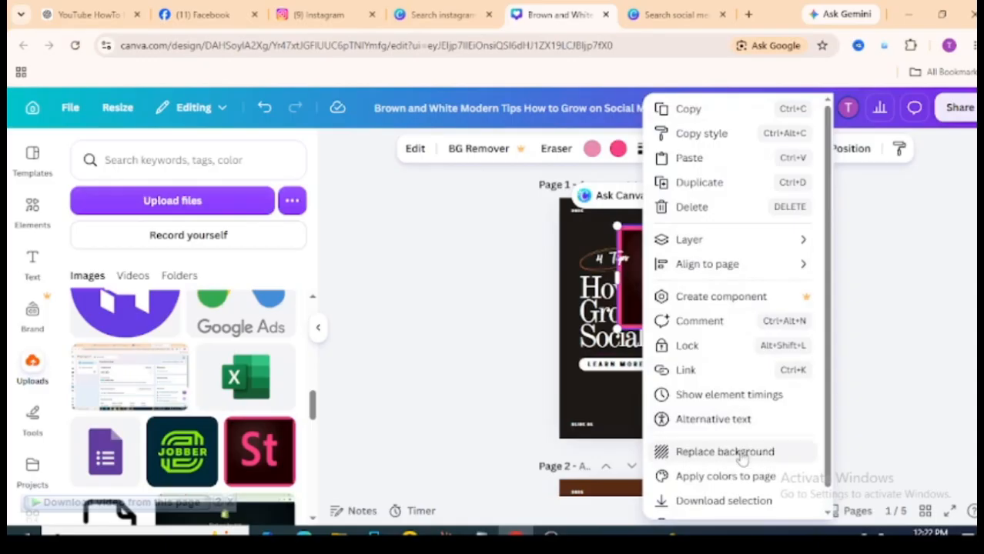
left_click(689, 454)
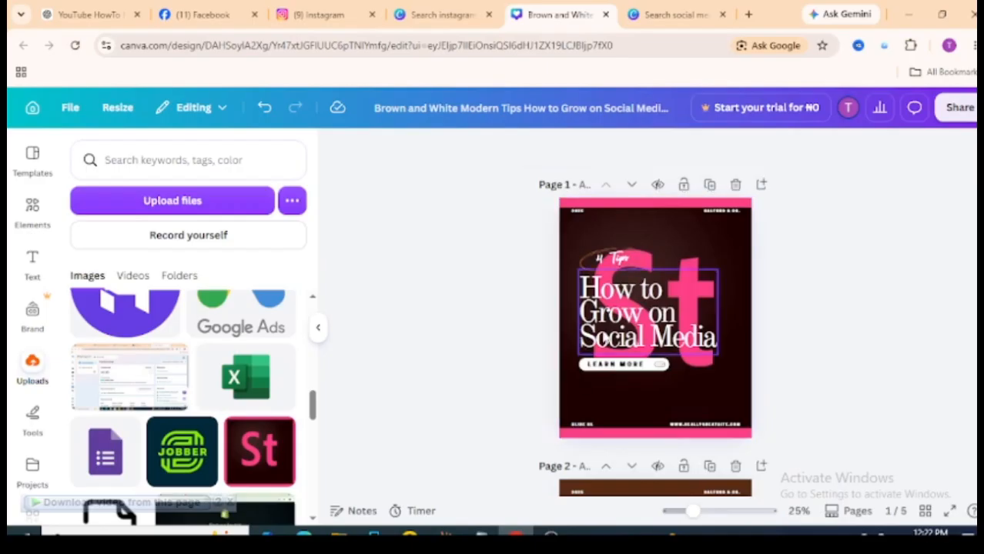
Set the text color of page 1's "How to Grow on Social Media" heading to black from the default solid colors
left_click(624, 327)
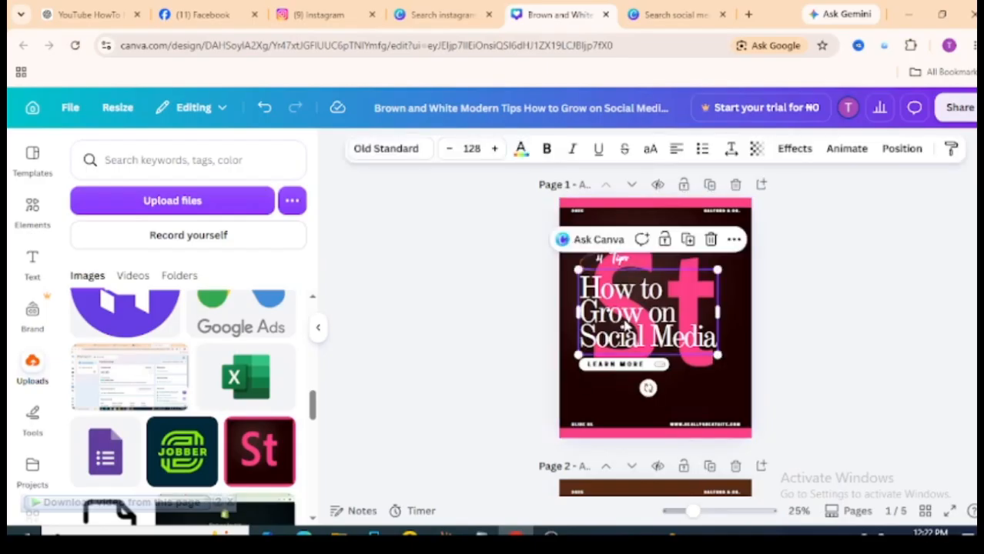
left_click(626, 327)
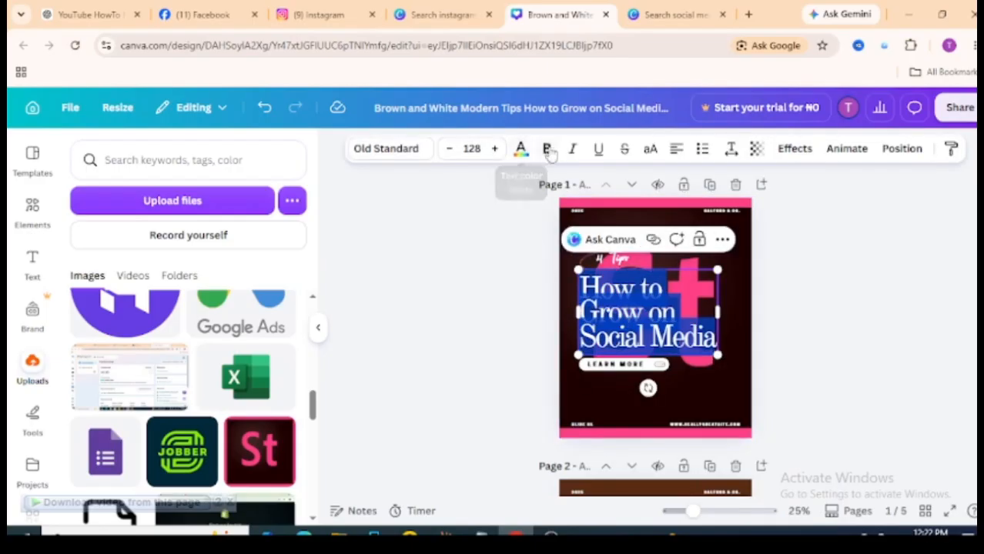
left_click(521, 150)
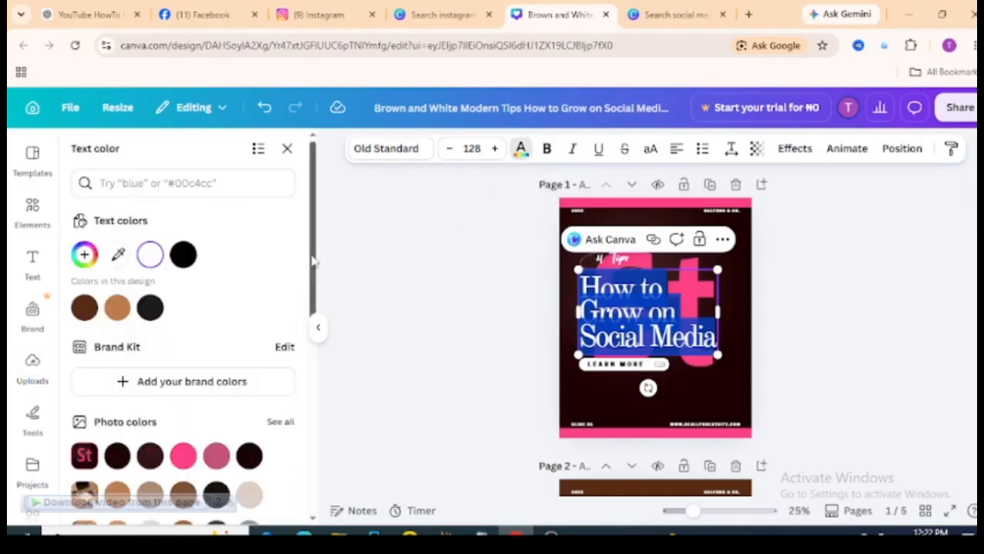
left_click_drag(312, 260, 308, 408)
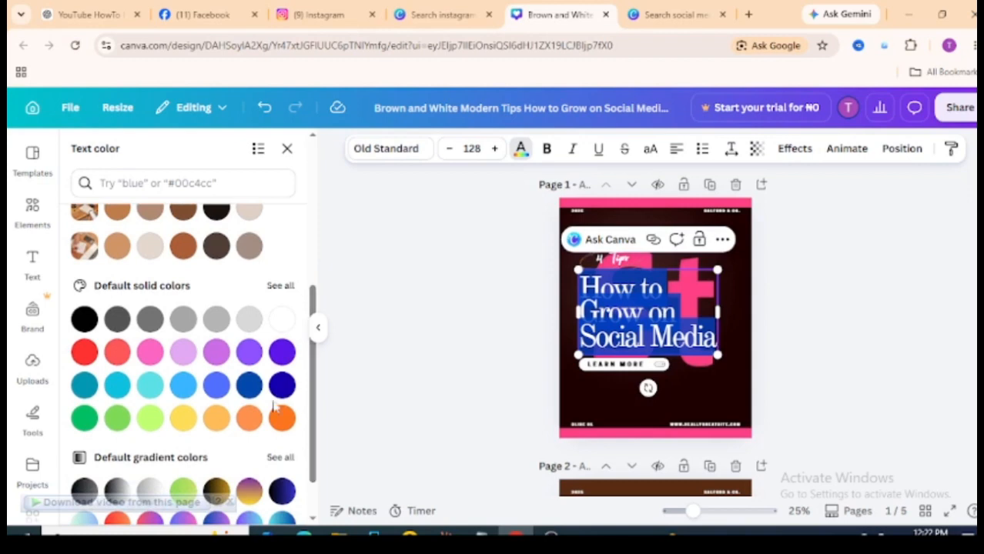
left_click(84, 319)
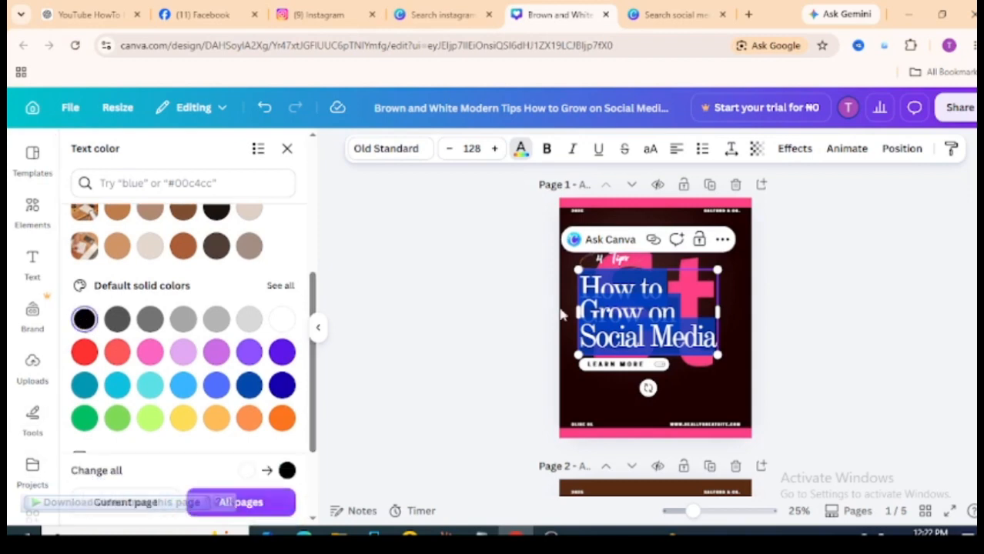
left_click(639, 299)
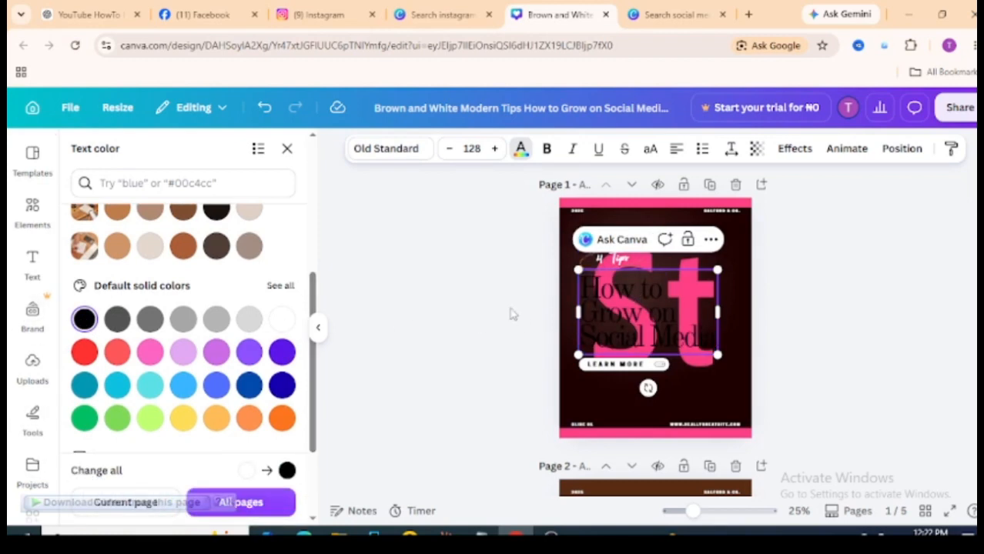
Set the text color of page 1's "How to Grow on Social Media" heading to white from the default solid colors
triple_click(622, 324)
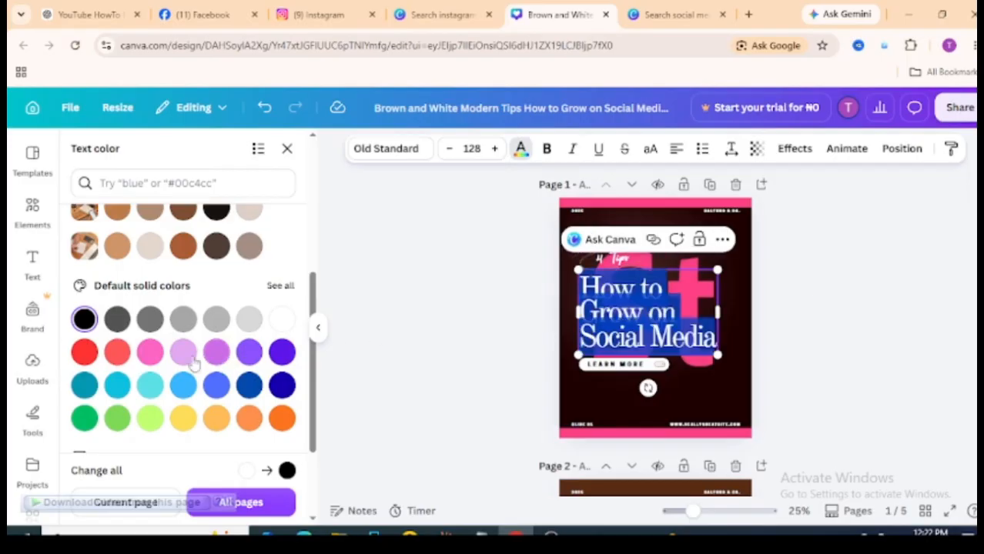
left_click(293, 322)
left_click(697, 311)
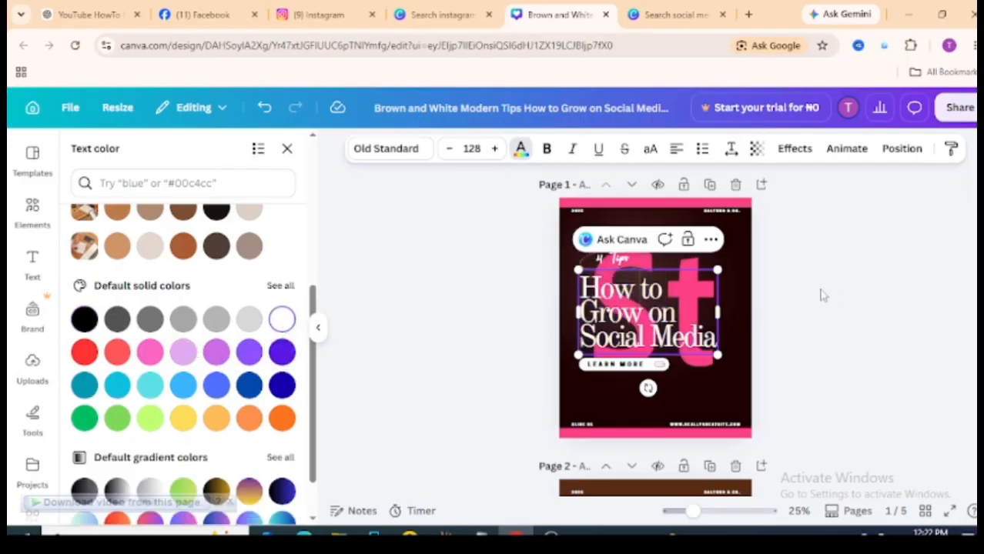
left_click_drag(620, 317, 609, 316)
left_click(832, 302)
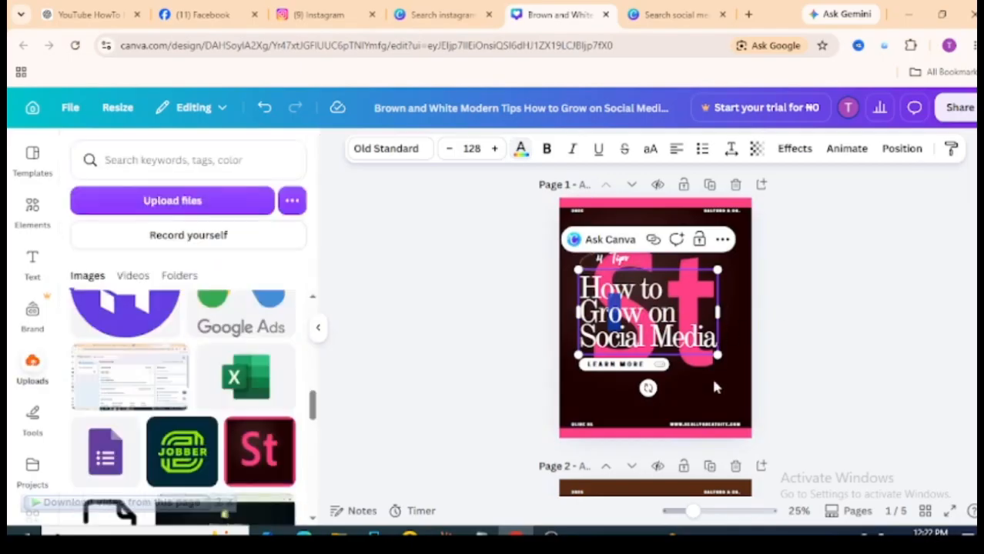
Enlarge page 1's "How to Grow on Social Media" heading to size 148 and place it near the page's upper edge
left_click(702, 385)
left_click_drag(689, 350, 751, 332)
left_click_drag(697, 284, 678, 255)
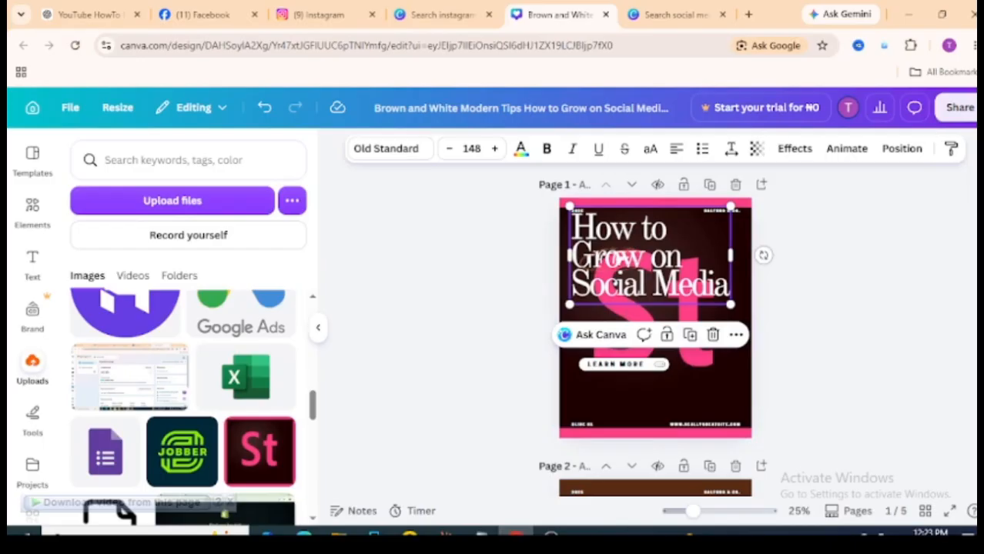
Try deleting page 2's brown background, and undo the deletion
scroll(718, 279, "down", 3)
scroll(719, 279, "up", 1)
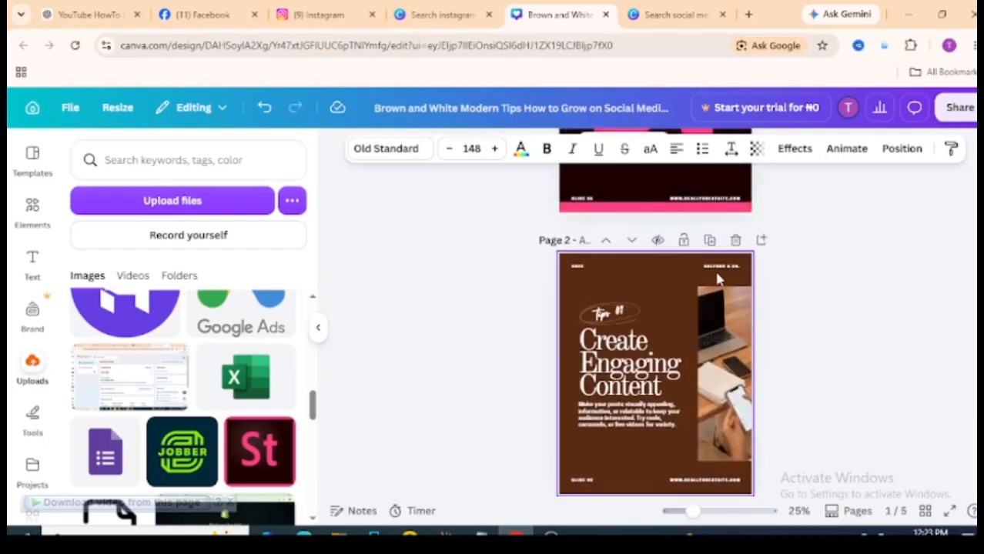
left_click(626, 288)
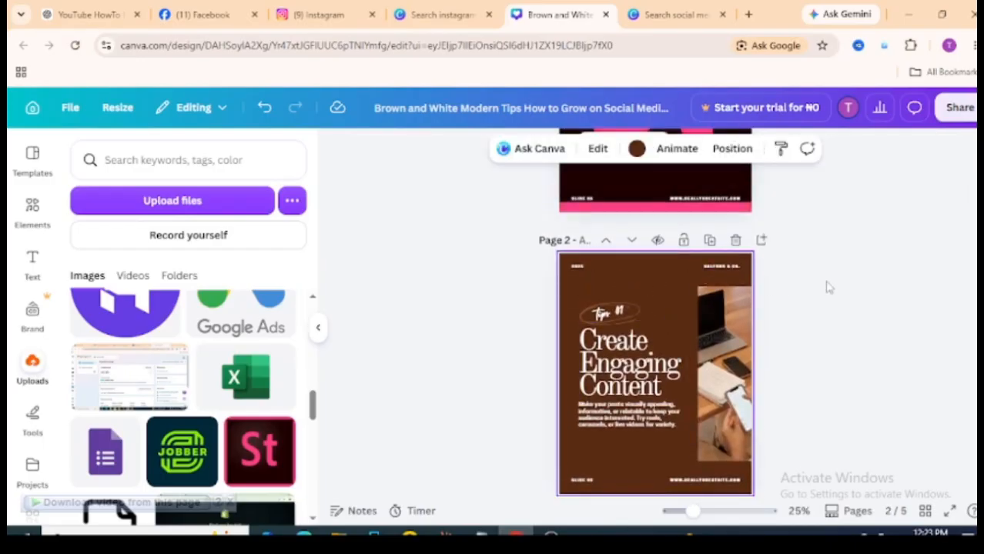
scroll(612, 243, "down", 1)
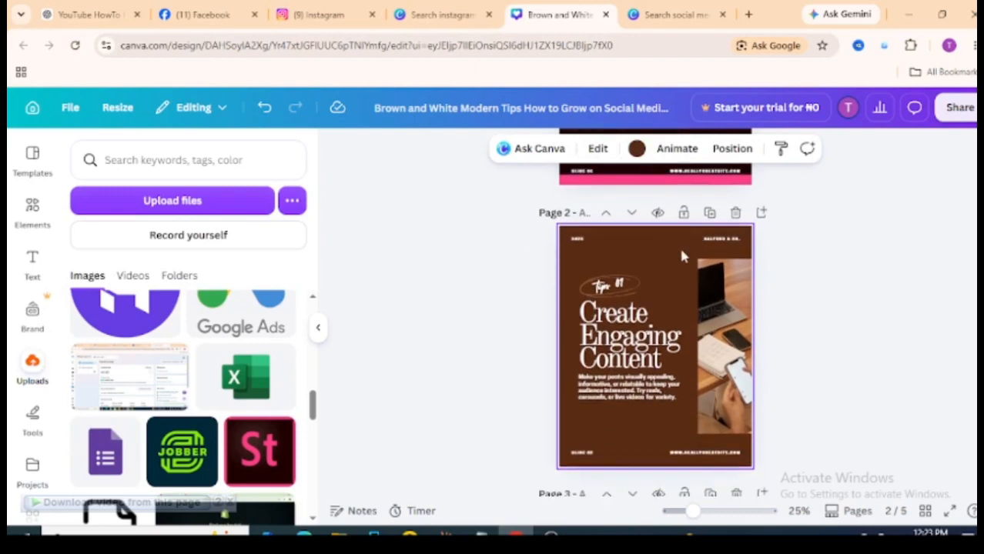
right_click(682, 256)
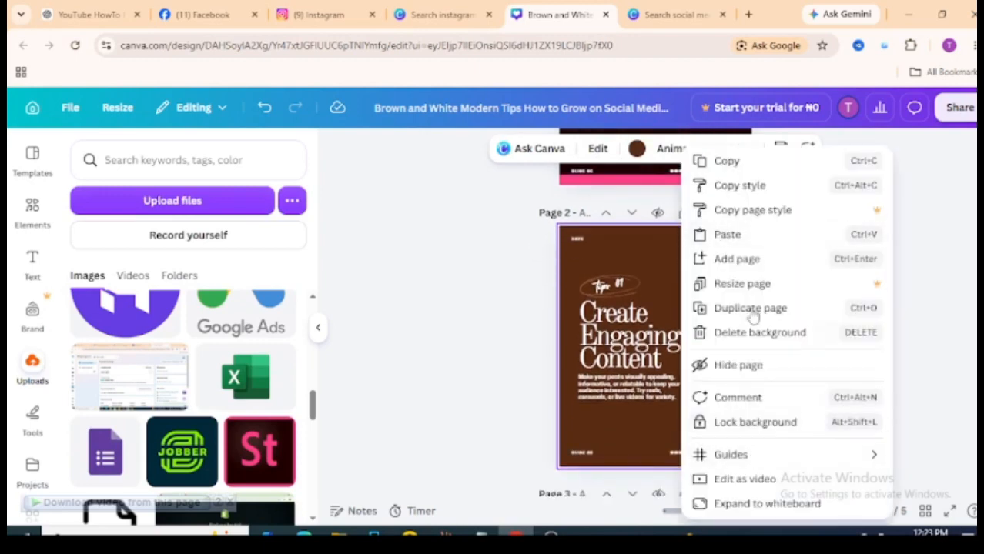
left_click(740, 336)
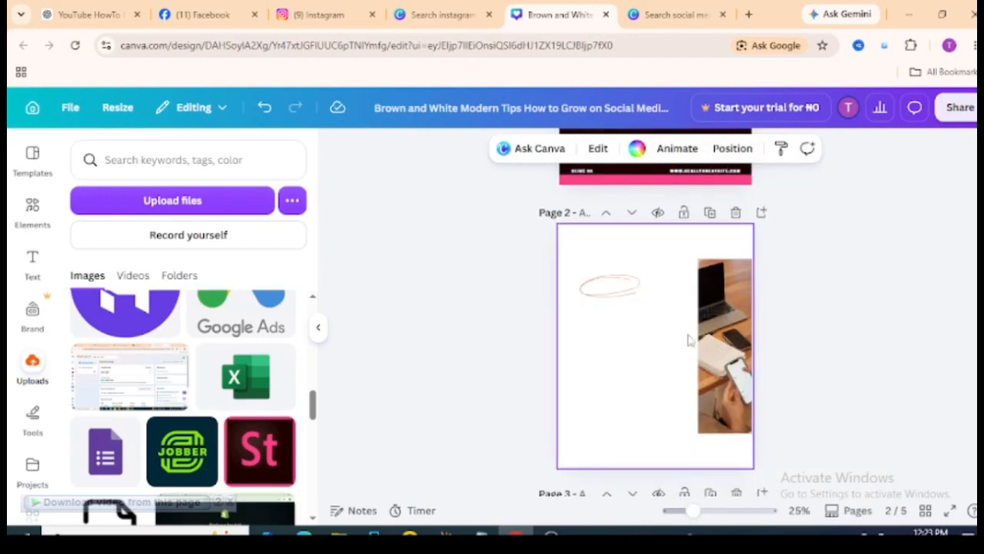
left_click(266, 110)
left_click(599, 237)
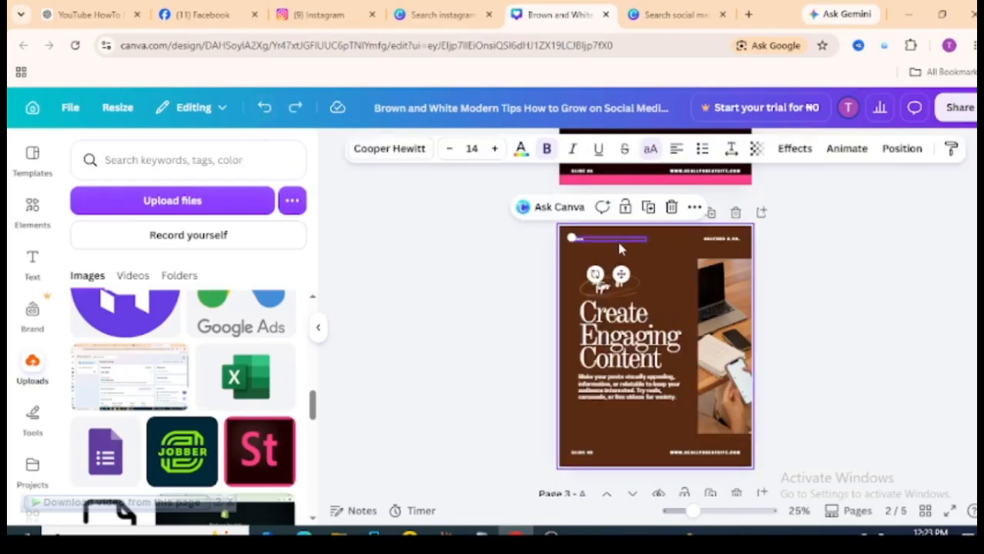
left_click(675, 247)
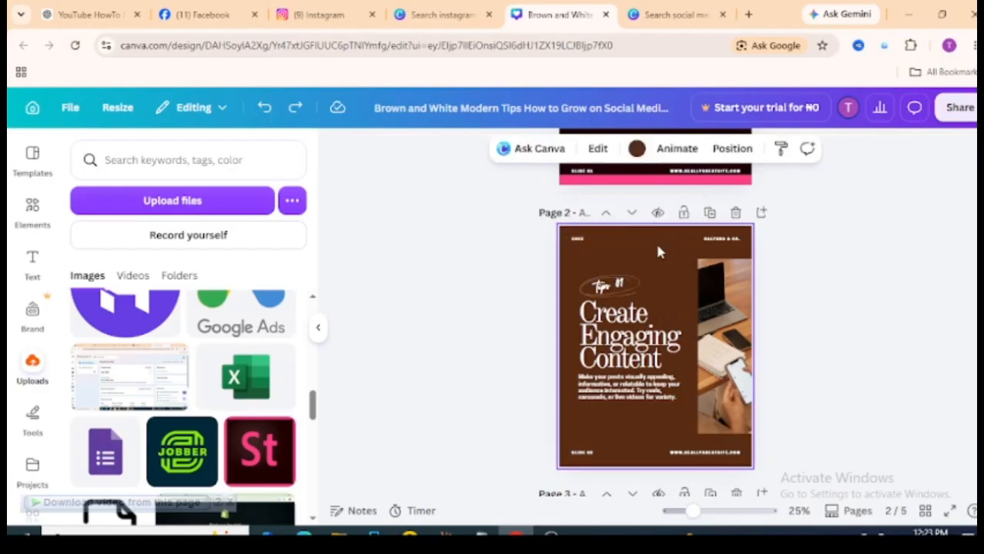
Delete page 2's brown background and set the uploaded green JOBBER logo image as the page's background instead
right_click(658, 252)
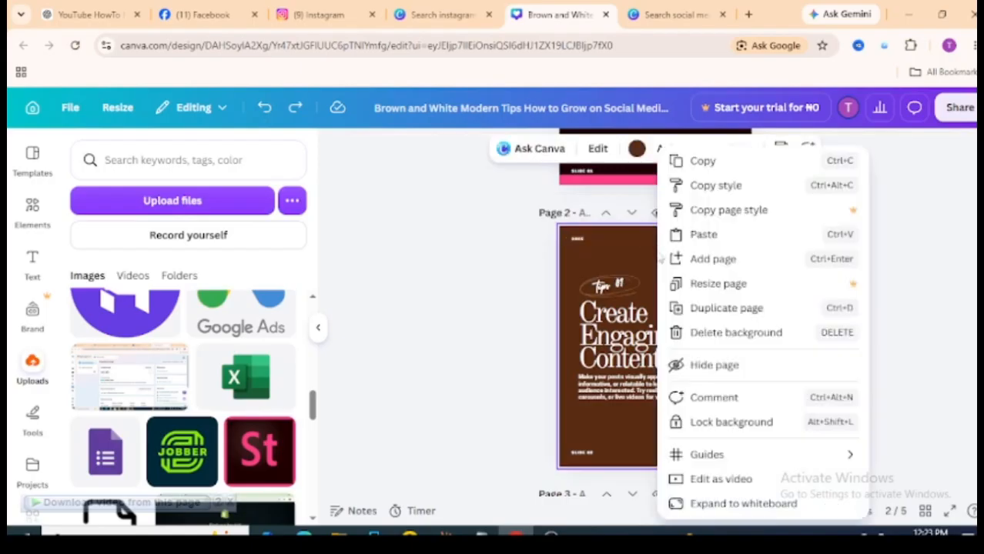
left_click(740, 331)
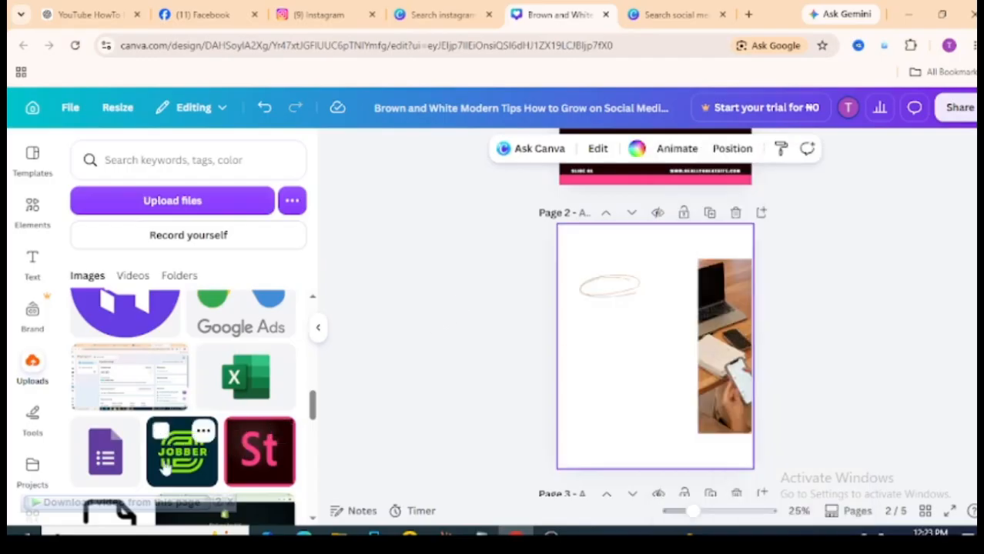
left_click_drag(174, 439, 607, 305)
right_click(677, 308)
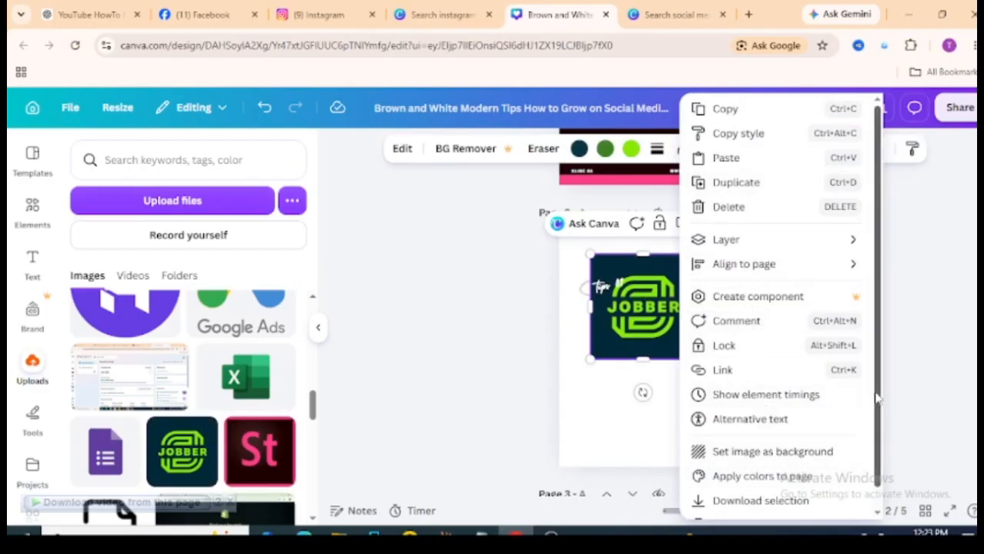
scroll(876, 407, "down", 1)
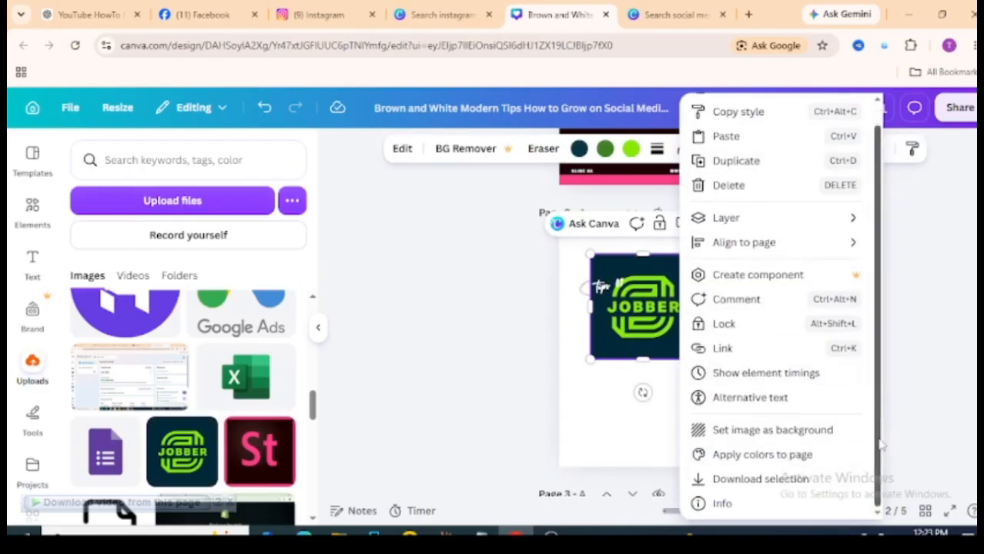
left_click(753, 431)
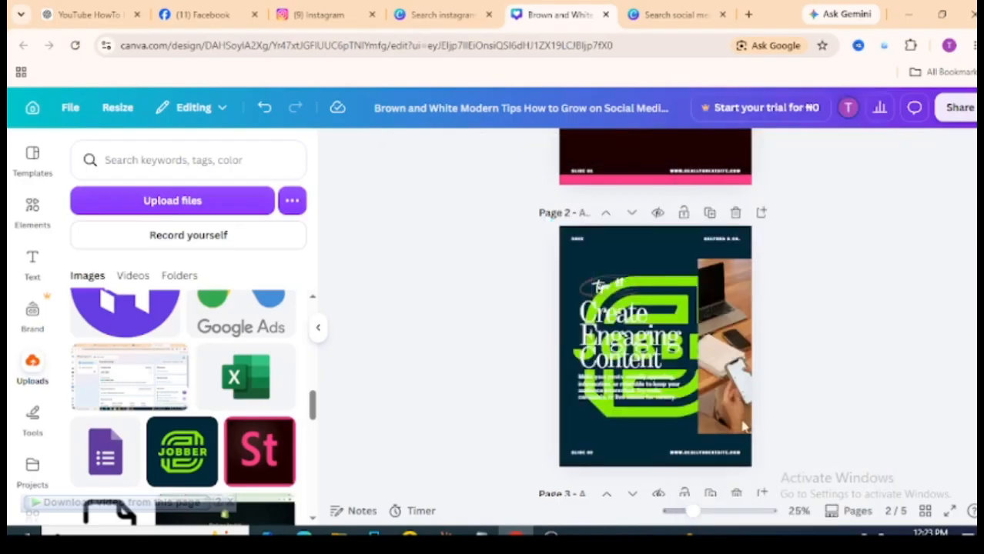
Delete the laptop and phone photo from page 2 together with its empty image frame
left_click(740, 303)
key("Delete")
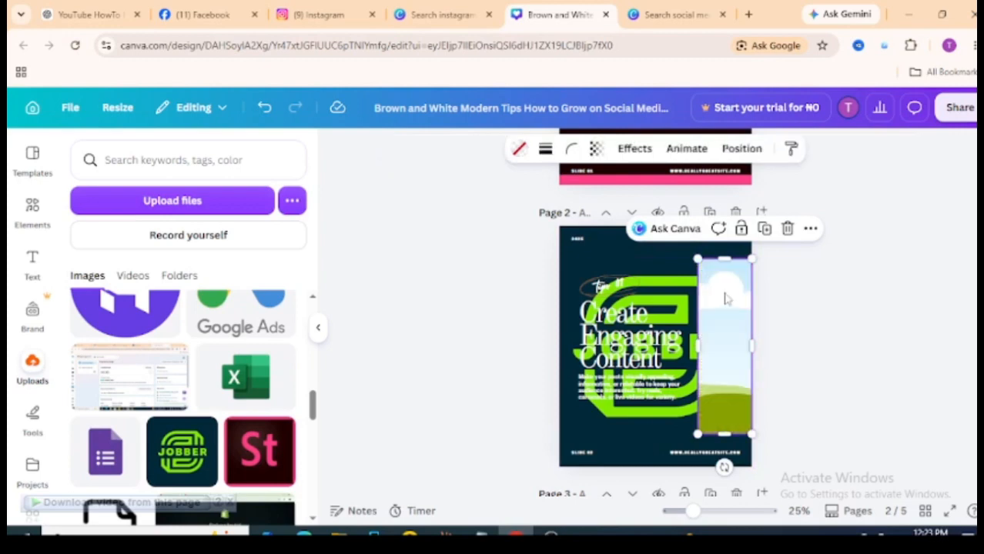
key("Delete")
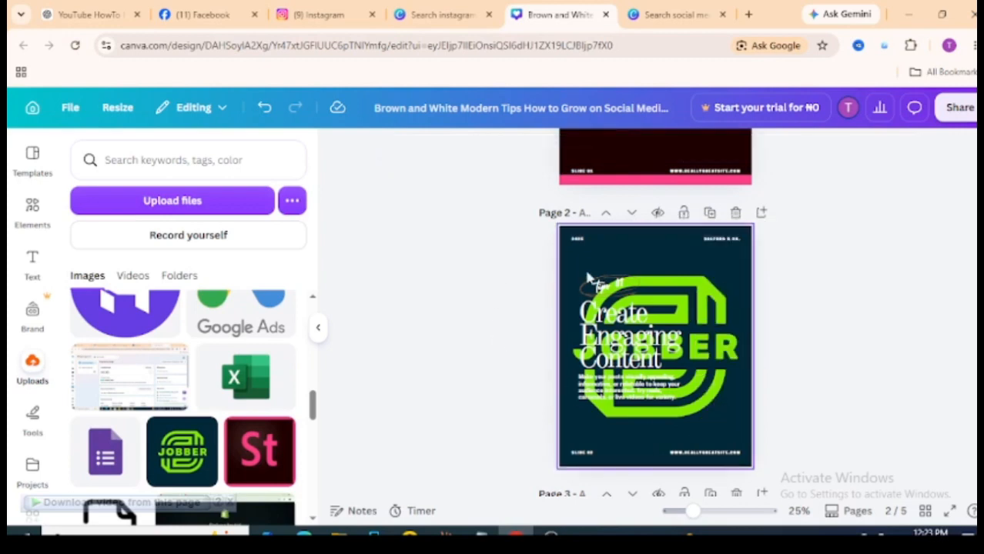
Enlarge page 2's "Create Engaging Content" heading to size 176 and place it just above the small body text
left_click_drag(622, 334, 630, 261)
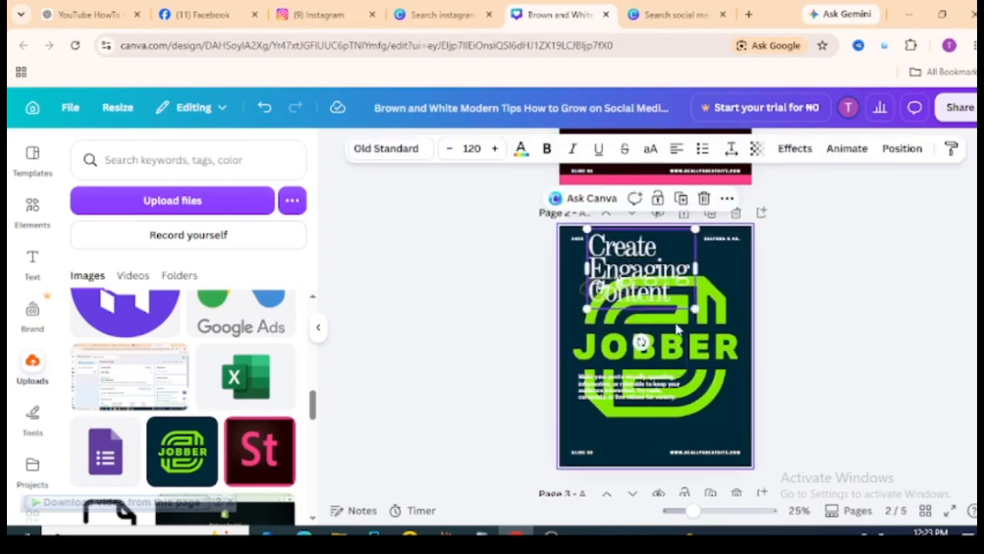
left_click_drag(698, 305, 745, 345)
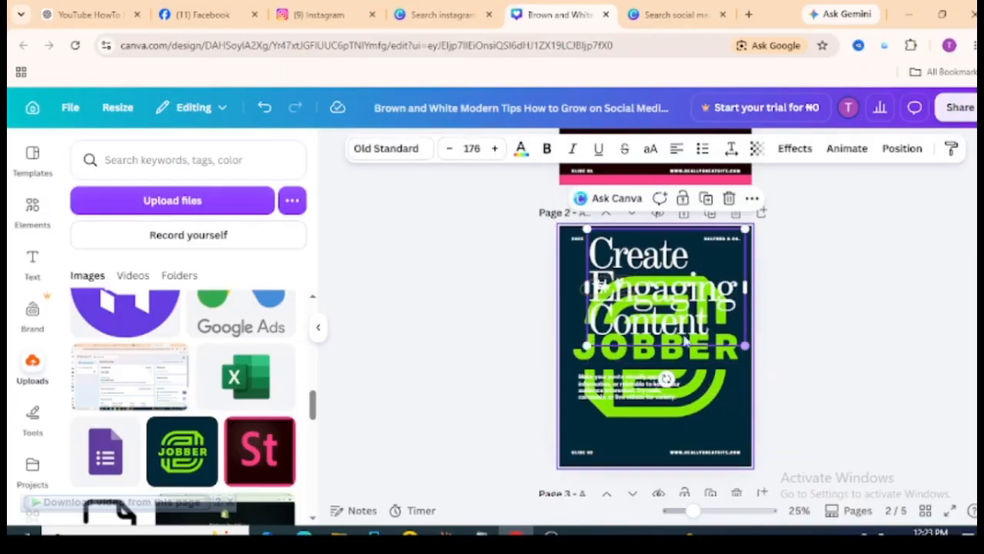
left_click_drag(668, 298, 652, 304)
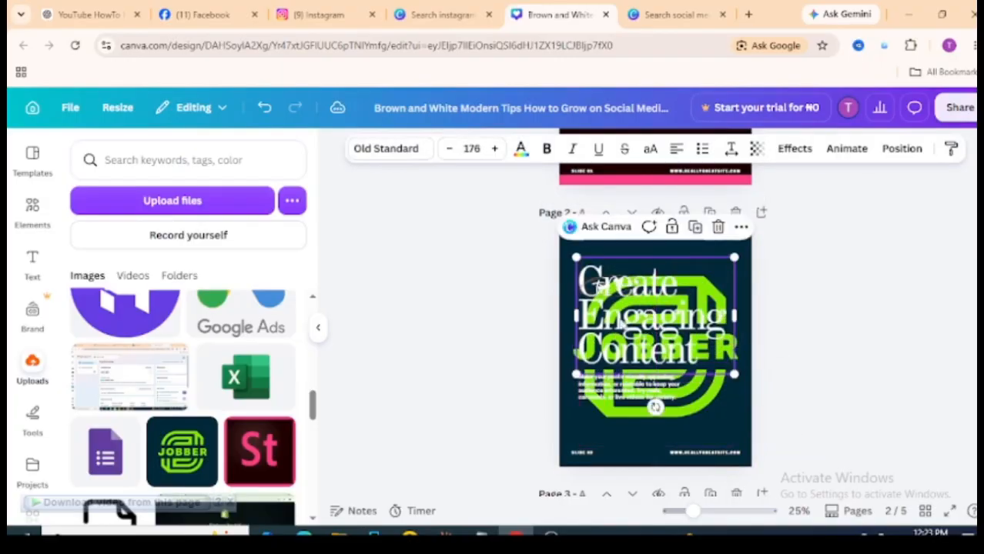
Set the text color of page 2's "Create Engaging Content" heading to black and shift the heading slightly sideways
right_click(660, 308)
left_click(607, 312)
double_click(604, 308)
left_click(521, 149)
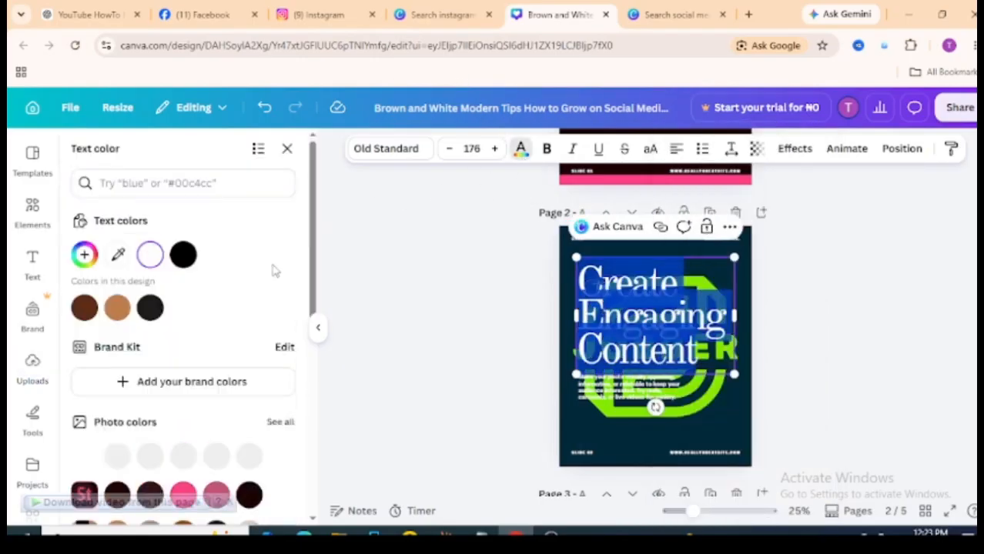
left_click(183, 255)
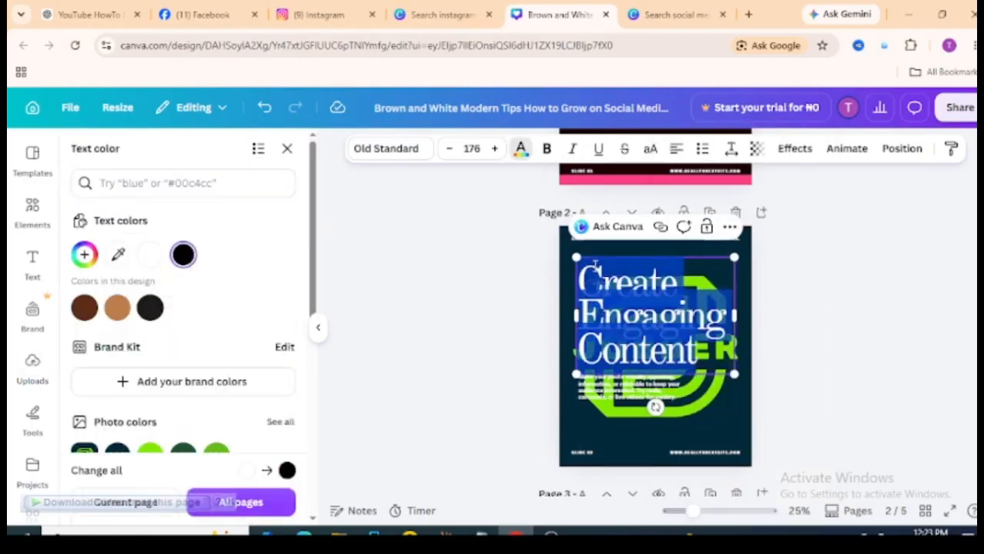
left_click(753, 314)
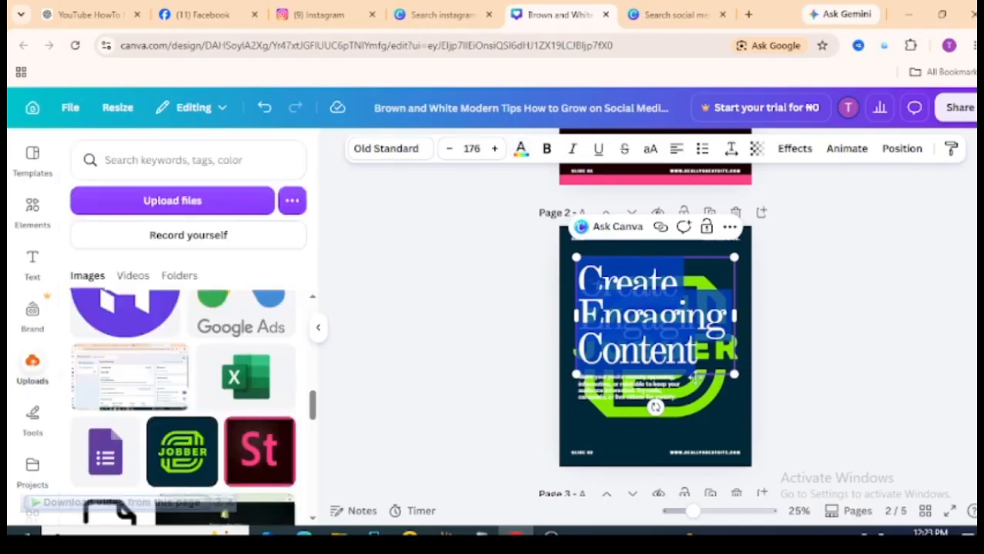
left_click(660, 368)
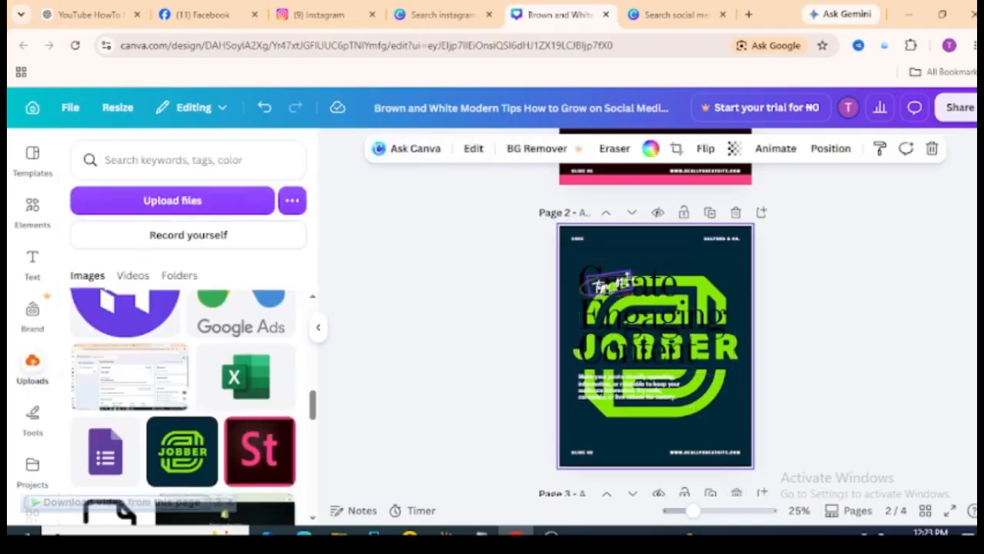
left_click(654, 339)
left_click_drag(673, 331, 696, 316)
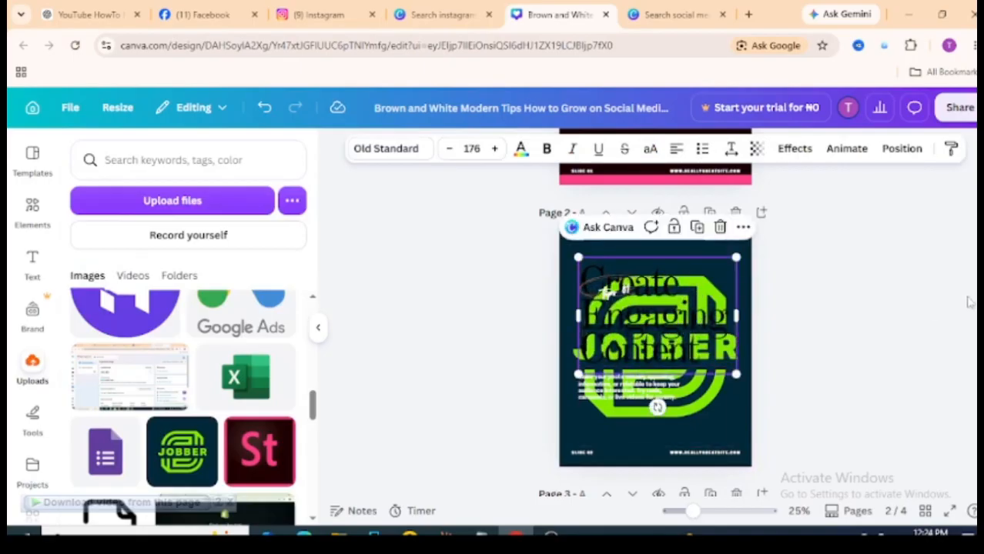
Replace the "Tips 03" label above page 3's "Engage with Followers" heading with "This is fun"
scroll(608, 291, "up", 5)
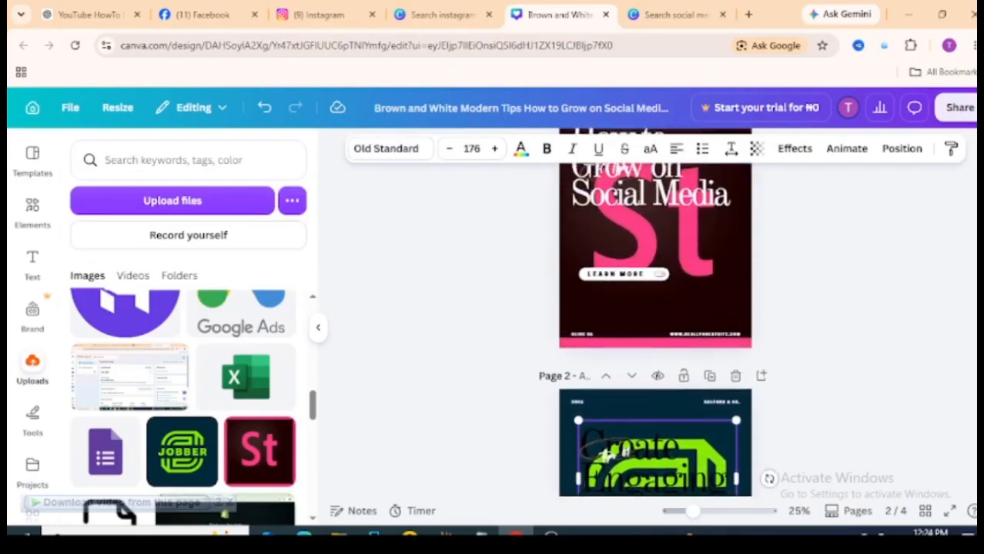
scroll(655, 324, "down", 15)
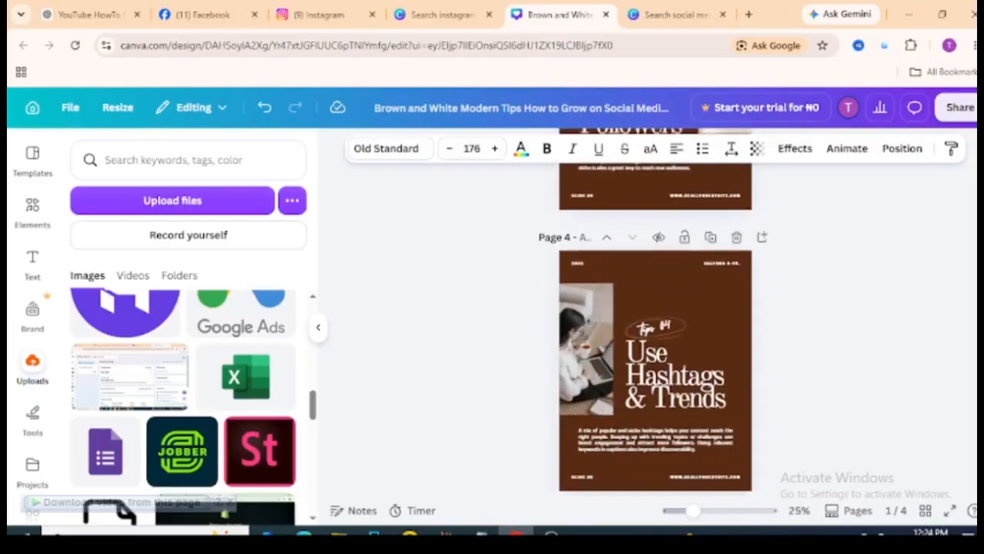
scroll(612, 413, "up", 15)
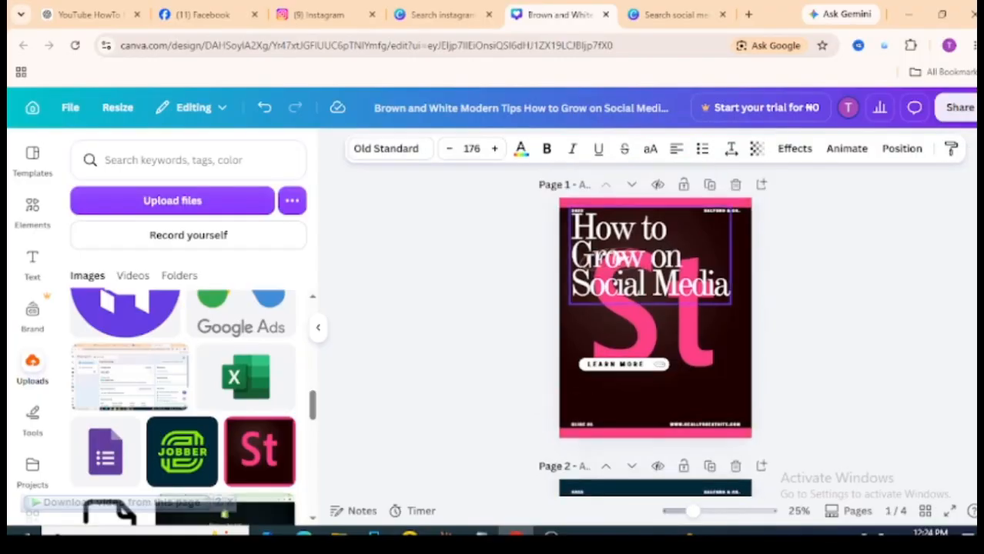
scroll(828, 457, "down", 4)
scroll(828, 457, "up", 2)
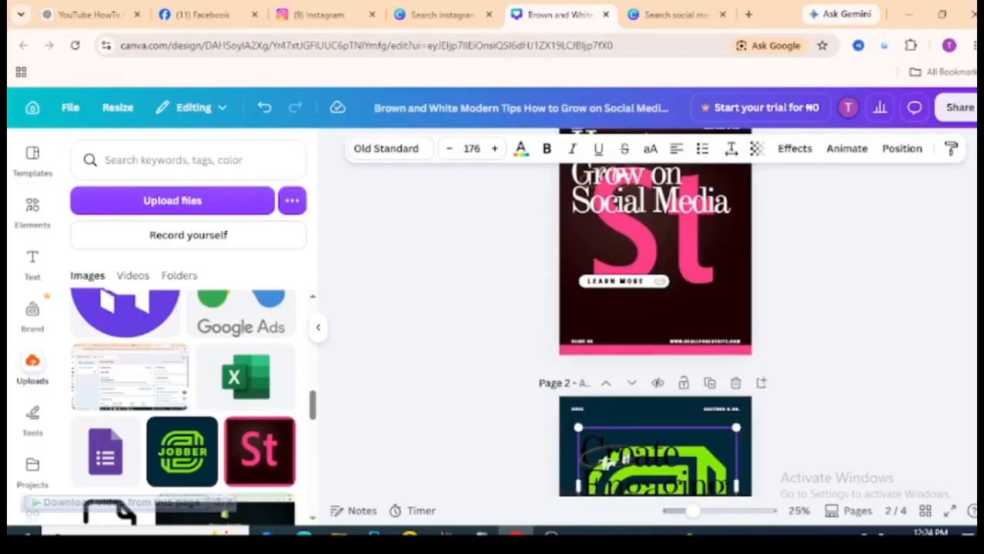
scroll(945, 263, "down", 6)
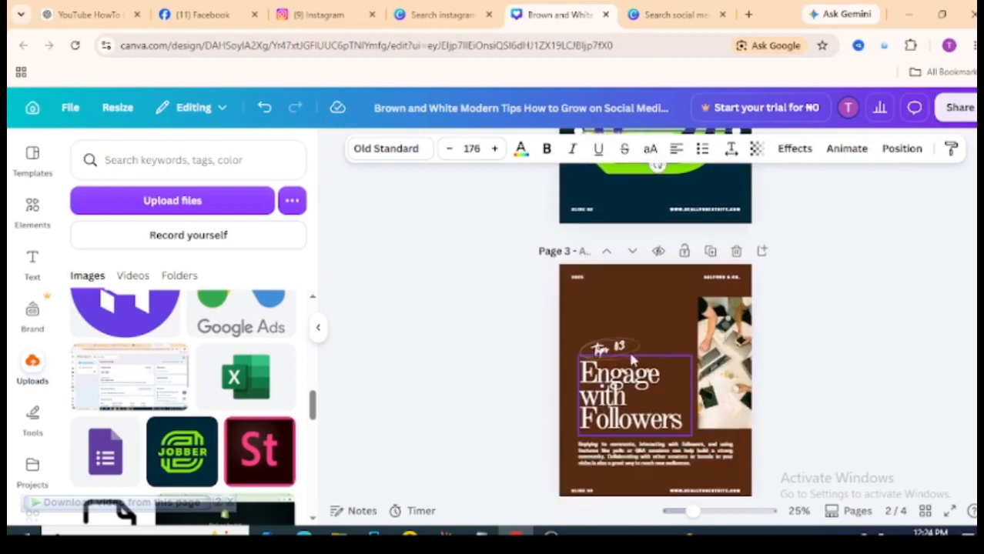
left_click(625, 359)
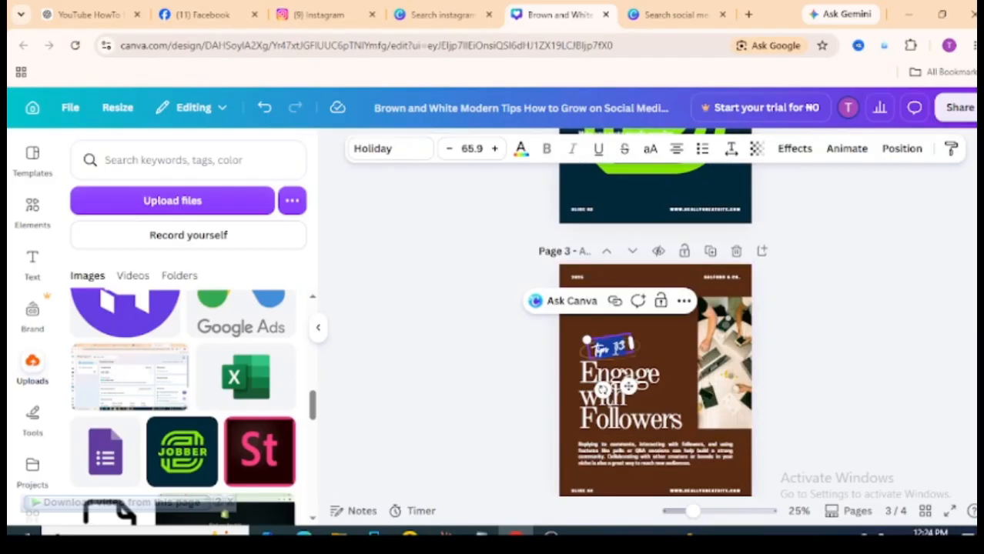
key("Return")
type("This Is")
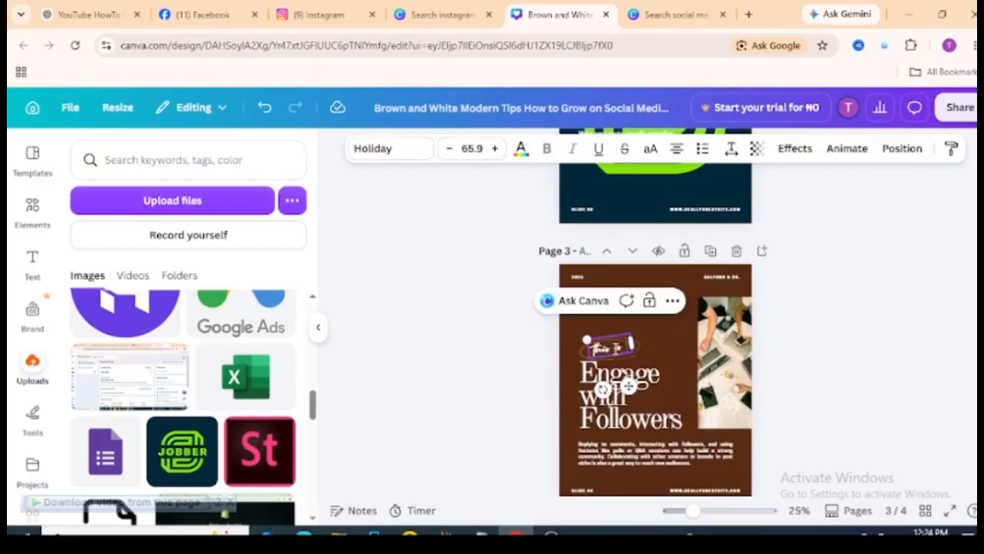
type(" fun")
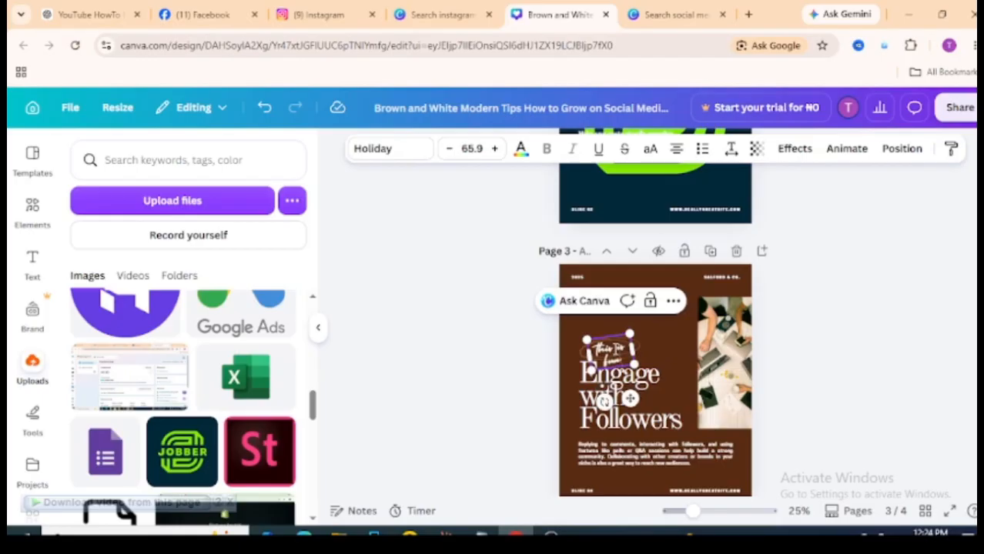
left_click(485, 418)
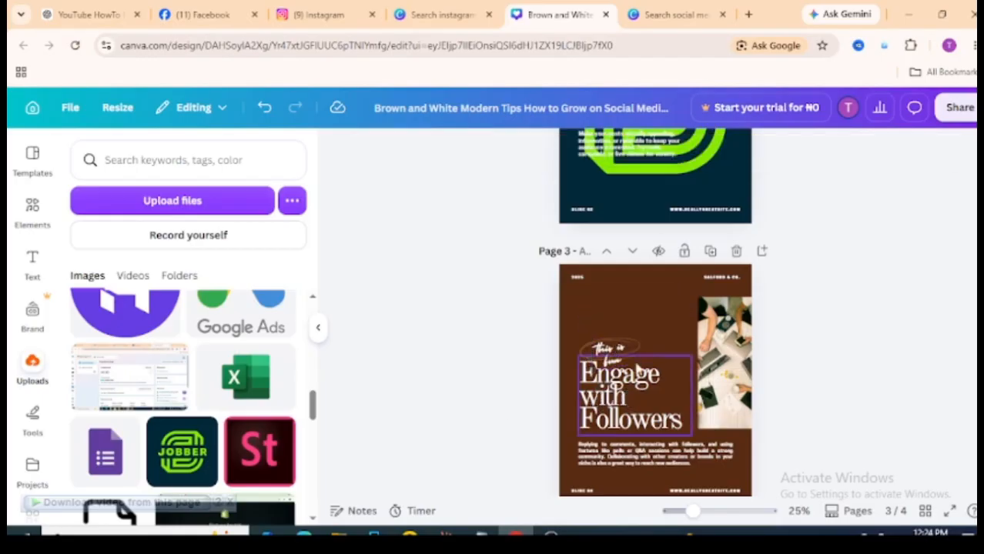
Enlarge page 3's "This is fun" label to size 105 and move it into the empty area near the page's top edge
left_click_drag(617, 352, 667, 320)
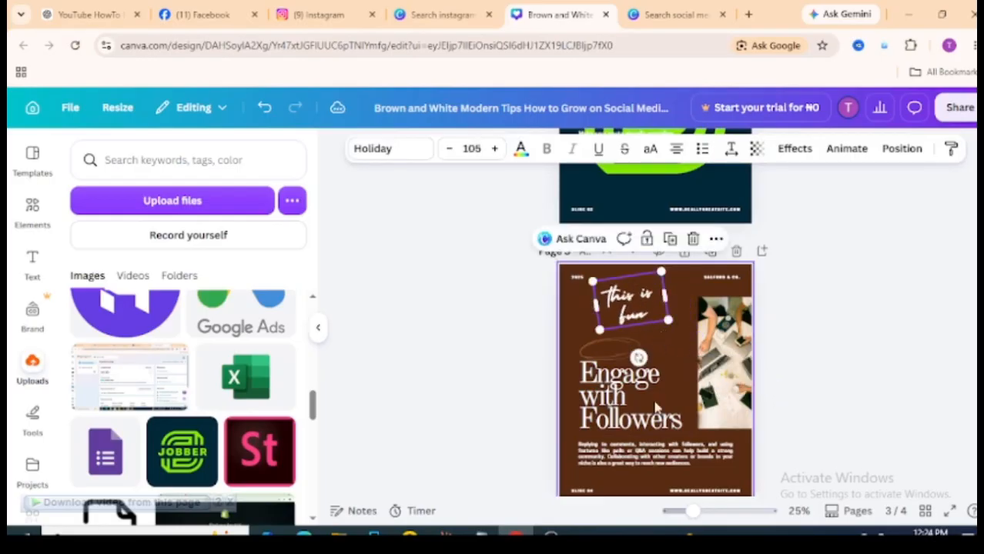
left_click(656, 460)
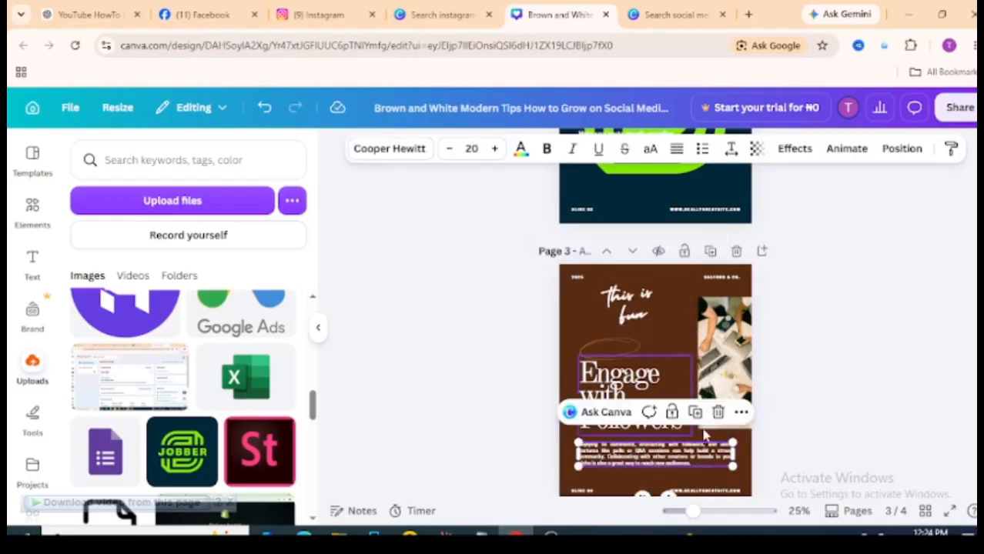
Replace page 4's photo of a woman with a laptop with the uploaded Shopify "Start your free trial" screenshot
scroll(966, 275, "down", 2)
scroll(585, 385, "down", 2)
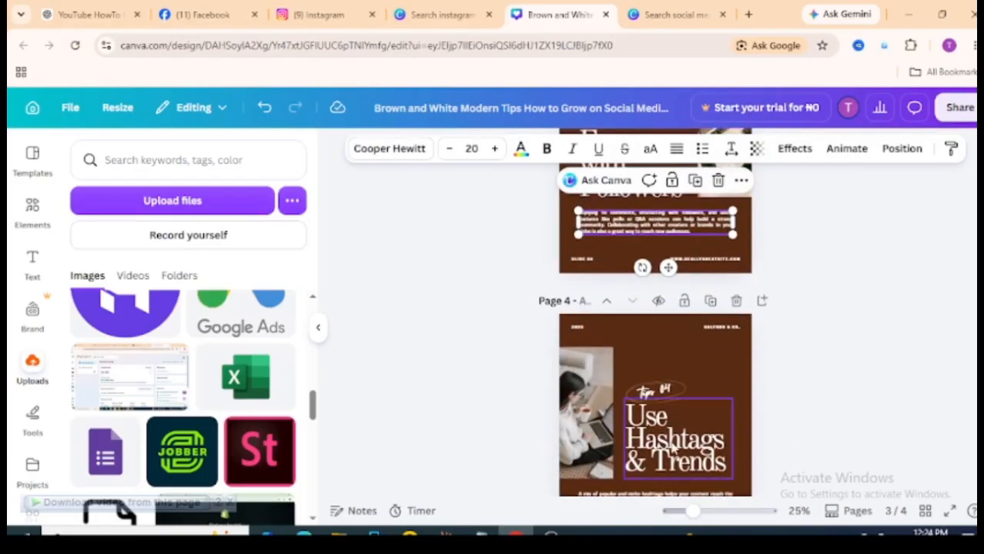
left_click(583, 394)
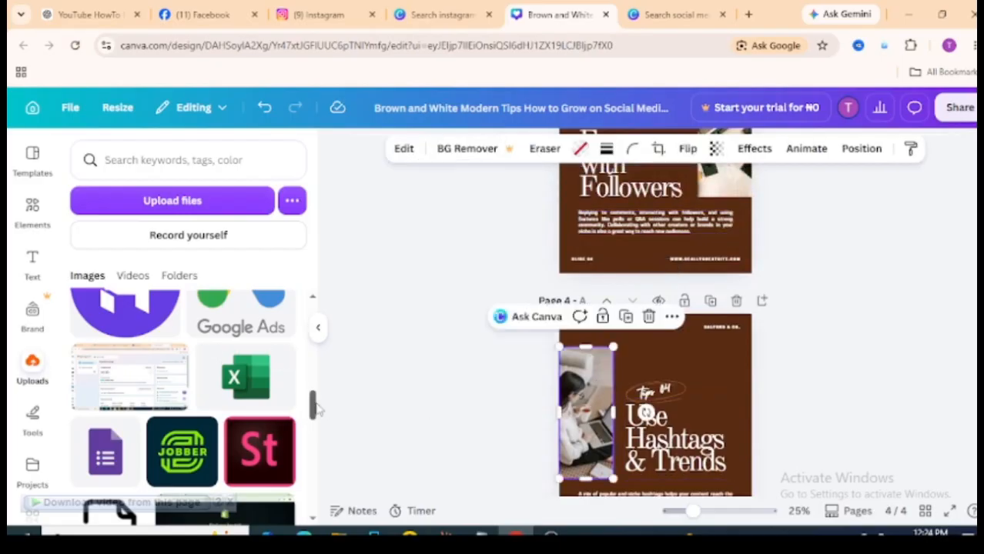
left_click_drag(311, 402, 312, 432)
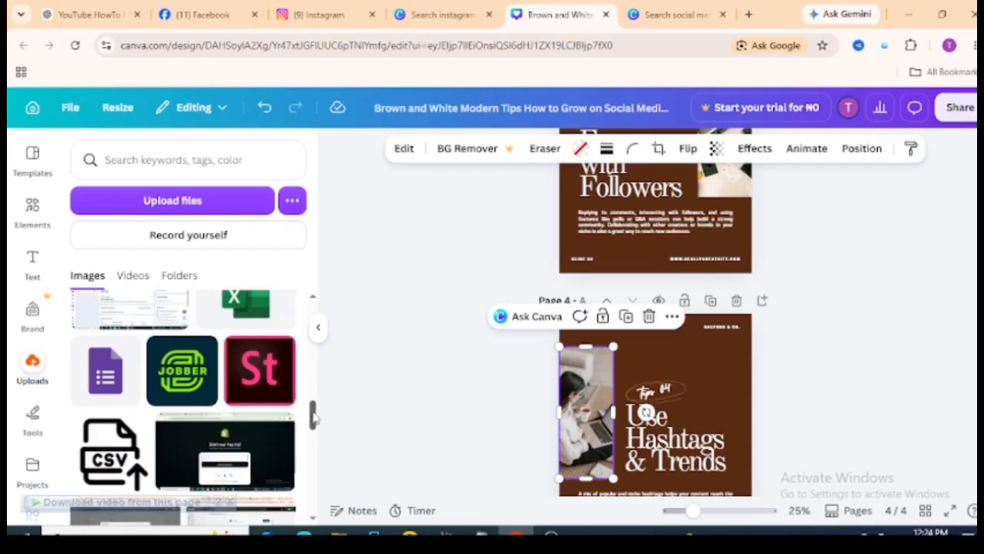
scroll(313, 416, "up", 3)
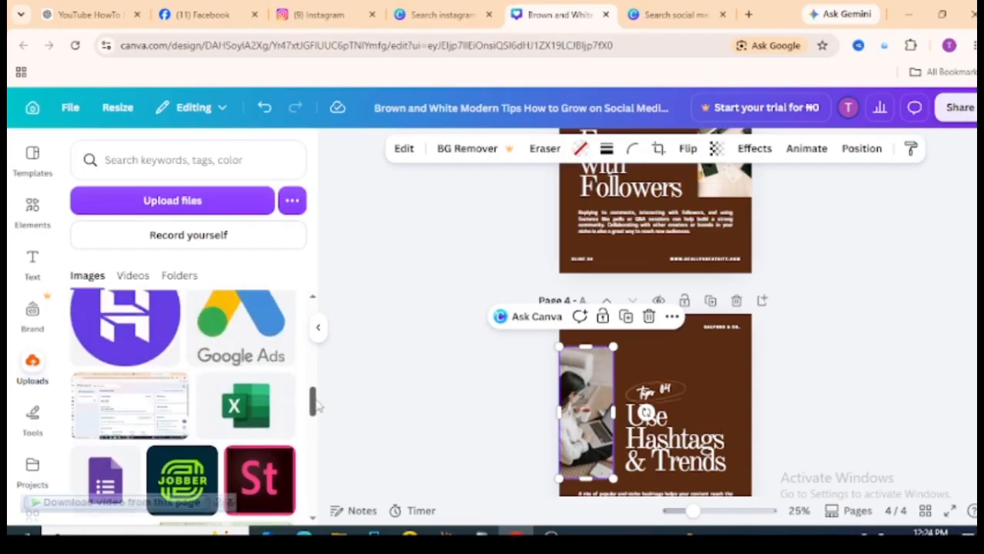
left_click_drag(317, 405, 319, 437)
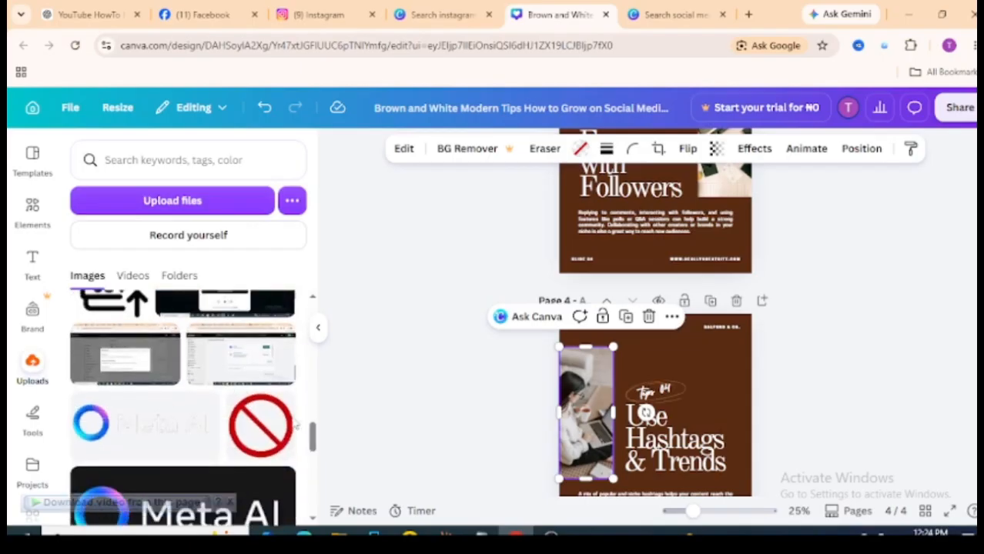
left_click_drag(240, 375, 543, 395)
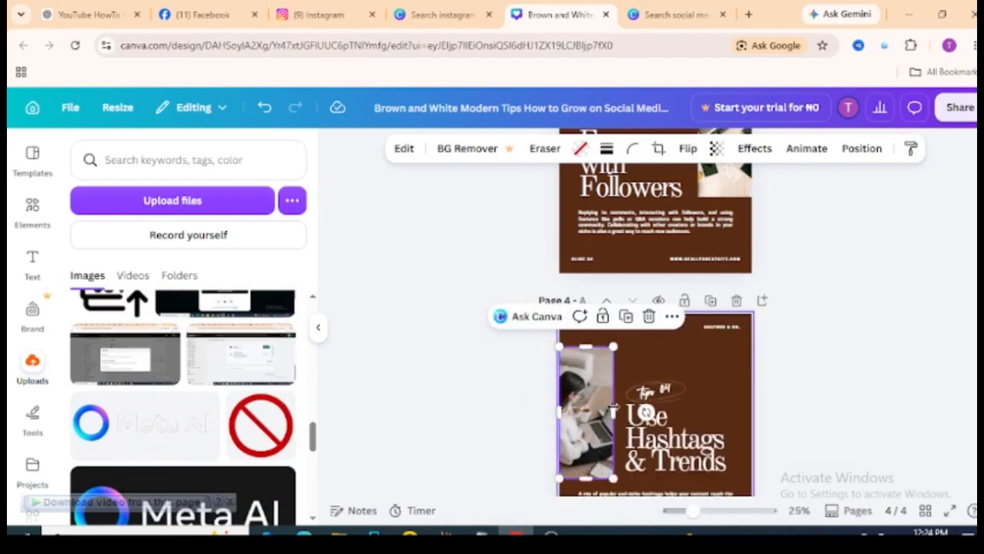
left_click_drag(606, 375, 597, 402)
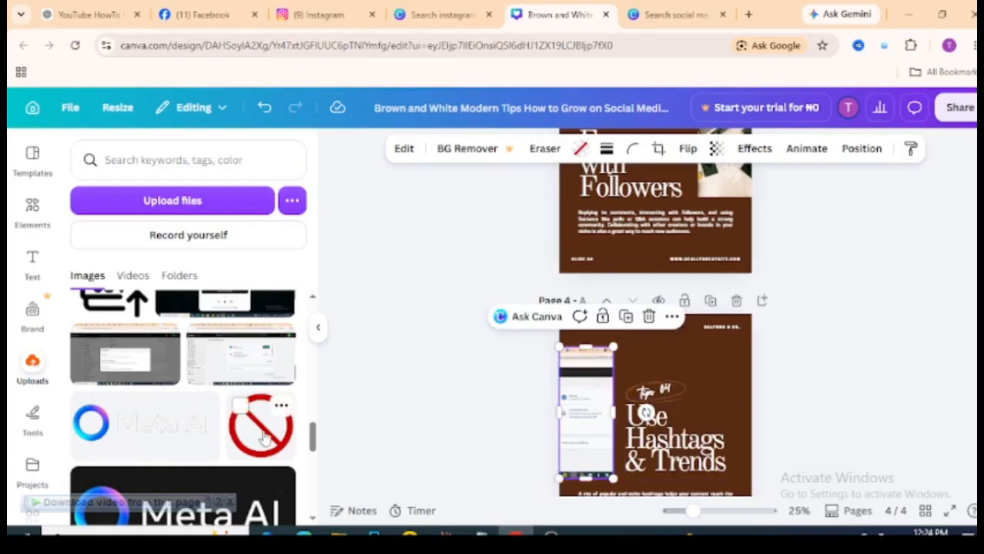
left_click_drag(241, 344, 587, 401)
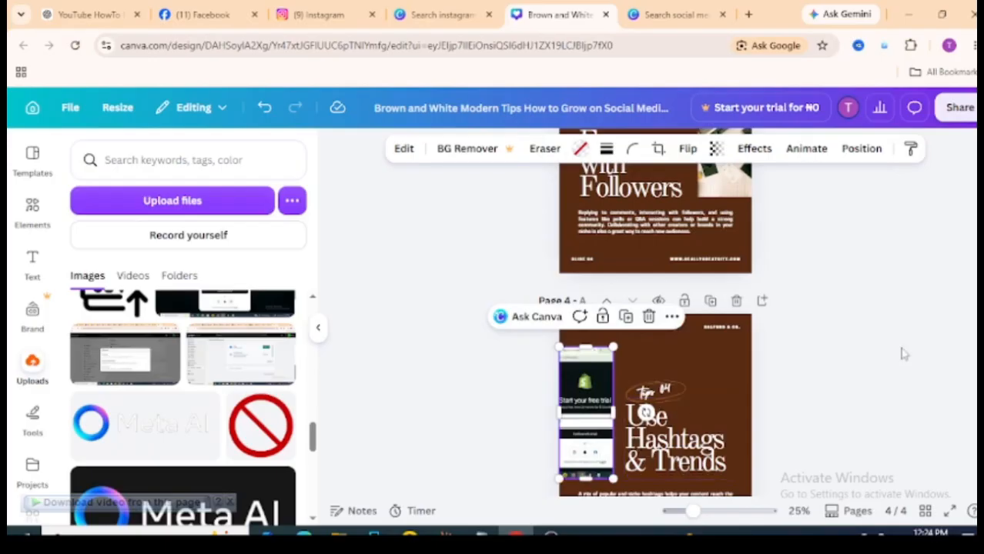
scroll(654, 369, "down", 2)
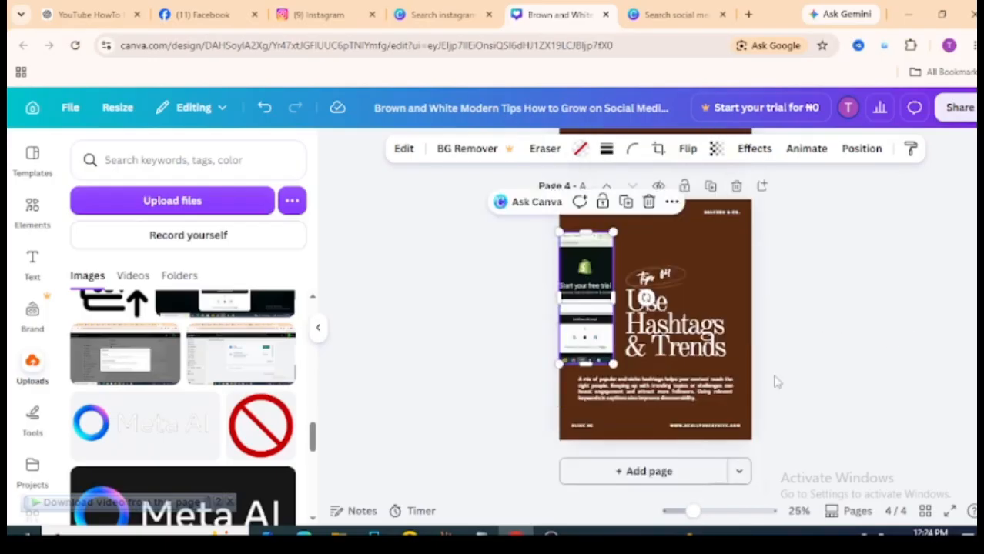
left_click(693, 275)
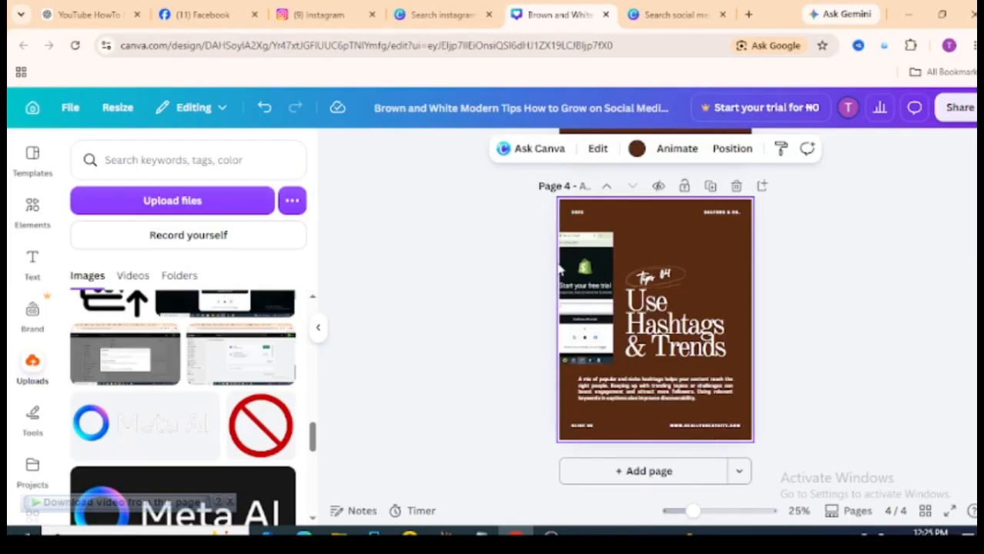
Switch to the browser tab with the Instagram carousel template search and go to the canva.com home page
left_click(439, 14)
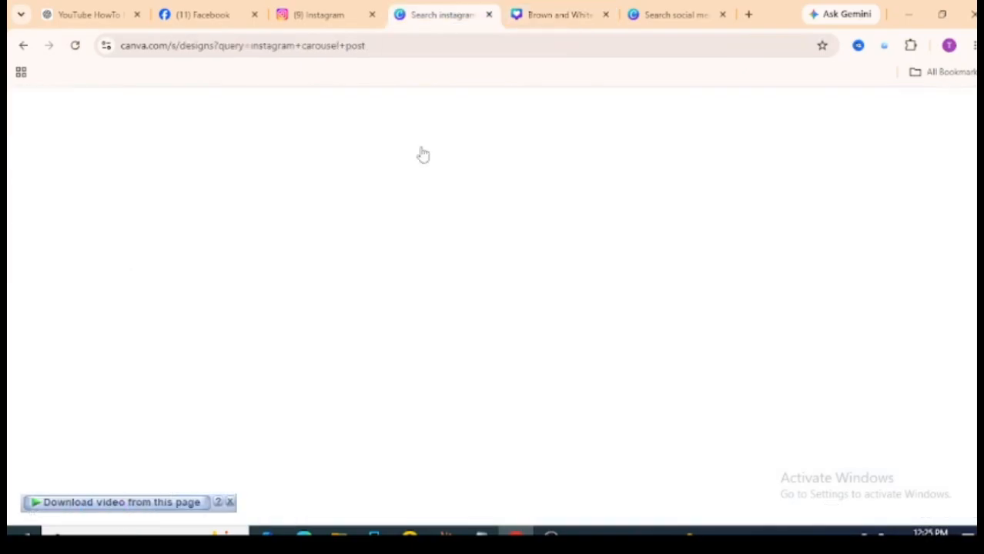
left_click(960, 114)
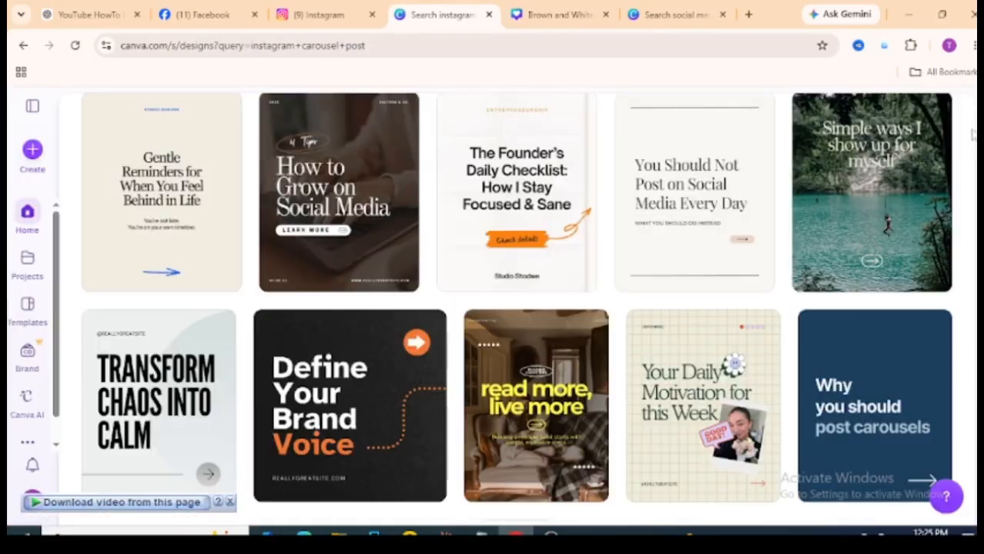
scroll(493, 308, "up", 3)
triple_click(432, 246)
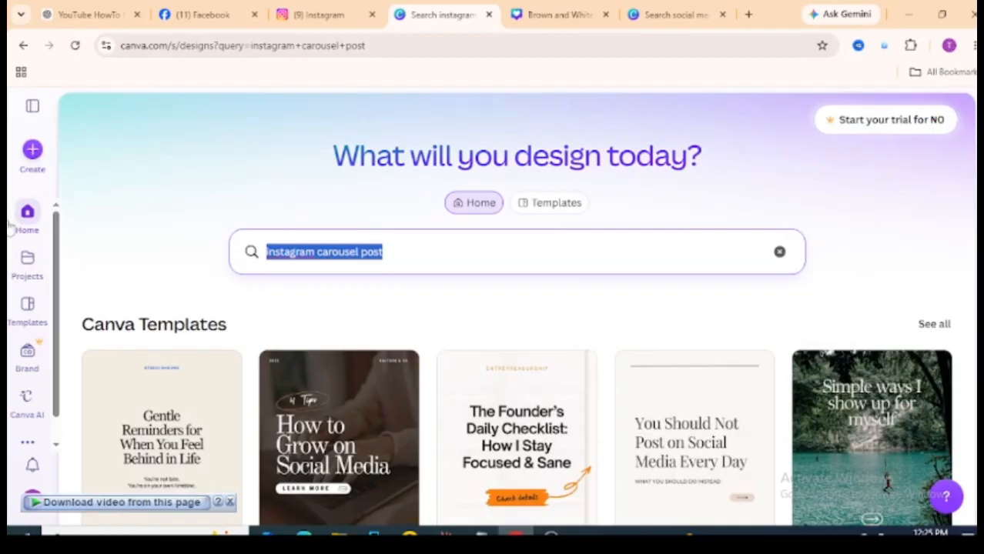
left_click_drag(174, 46, 458, 40)
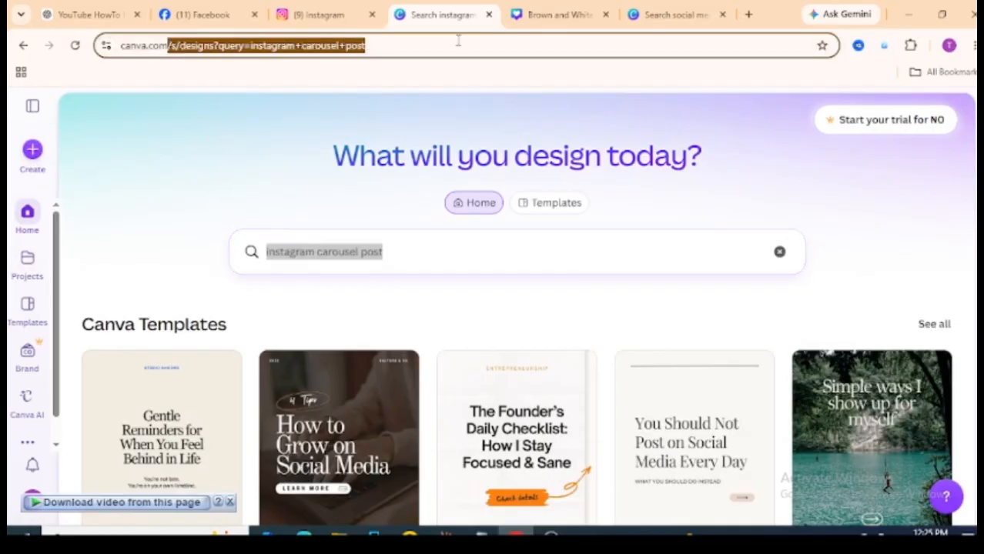
key("BackSpace")
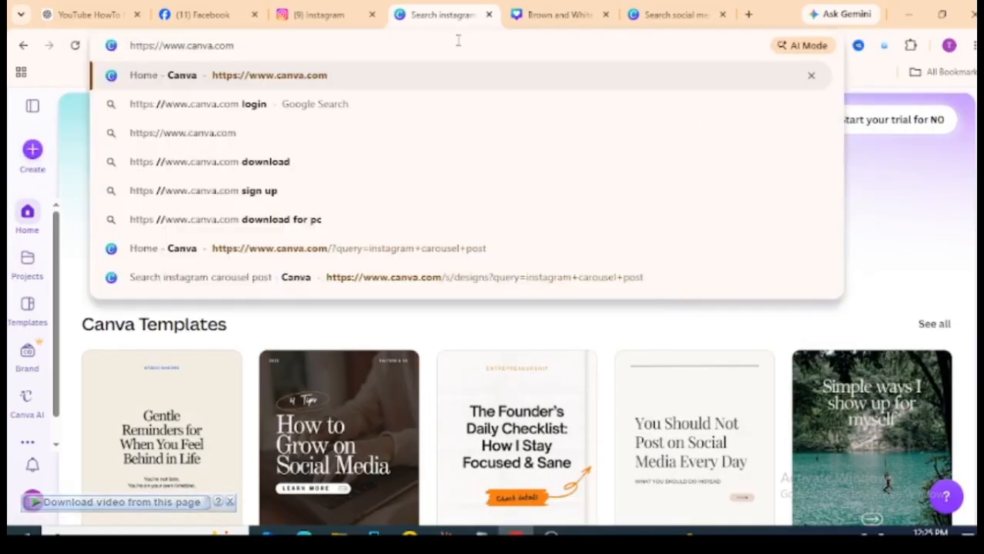
key("Return")
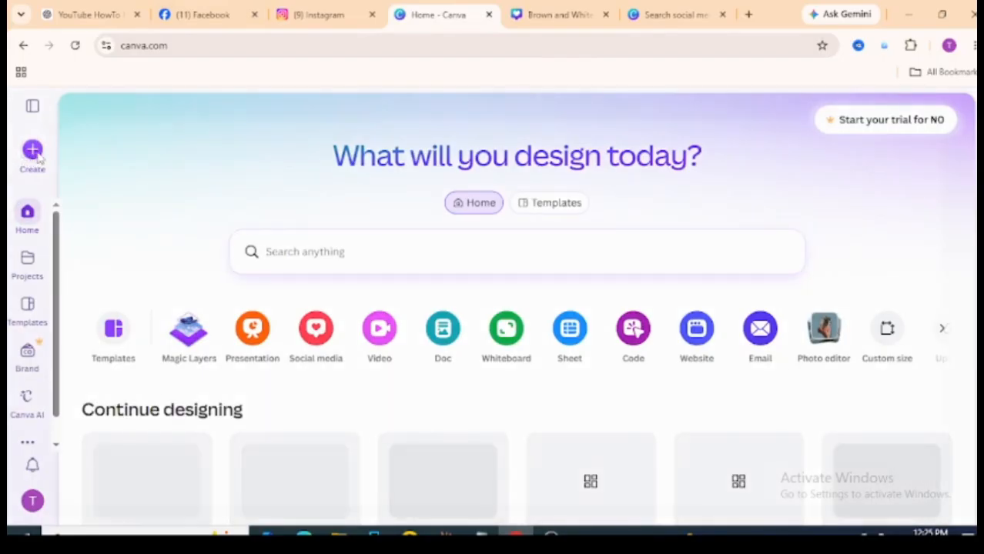
Search the new design types for "Instagram post" and create a blank Instagram Post (3:4) design
left_click(32, 150)
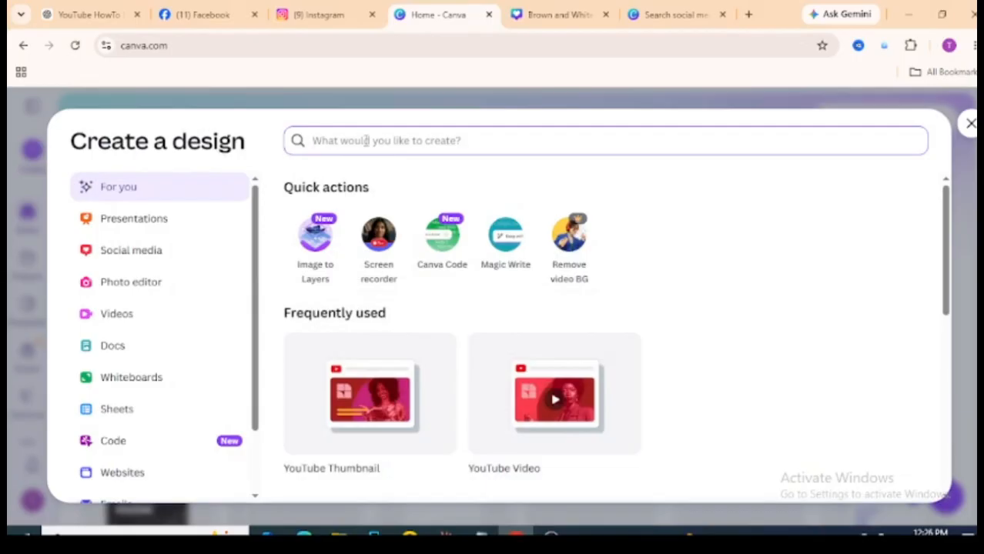
left_click(366, 140)
type("Instag")
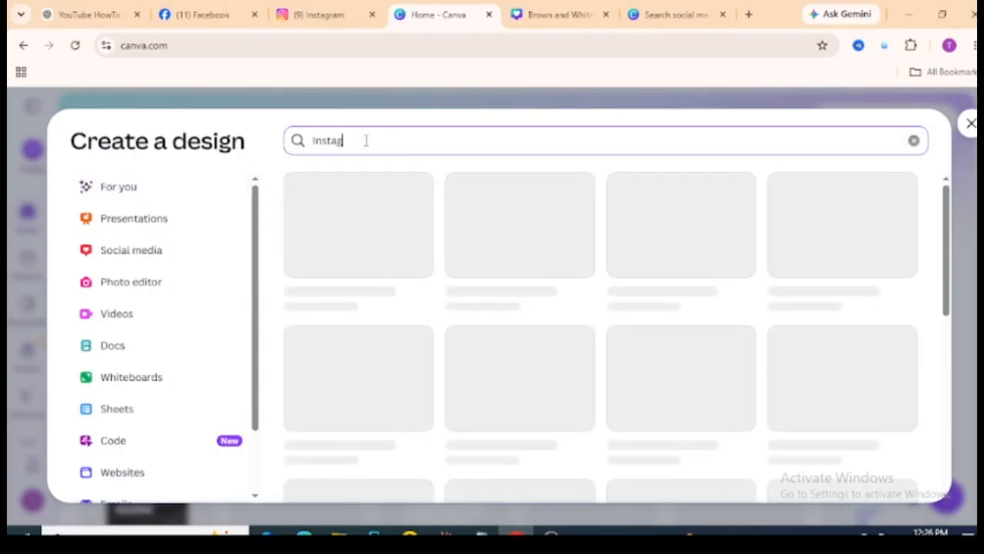
type("ram")
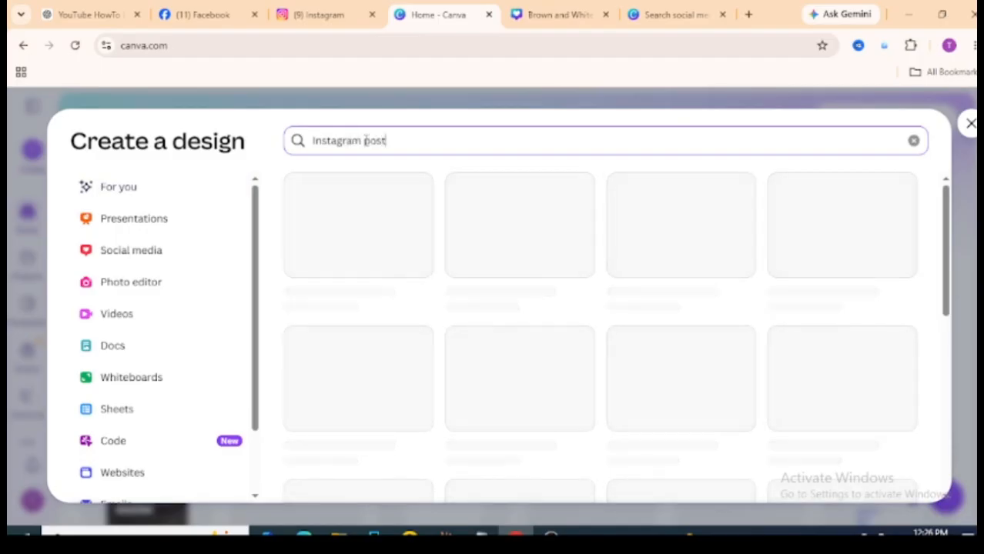
type(" post")
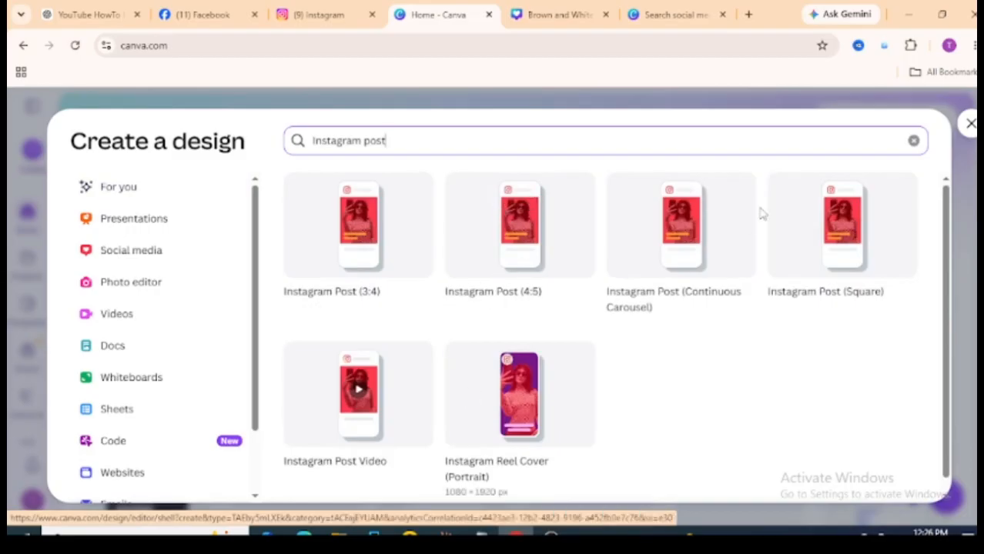
scroll(939, 258, "down", 1)
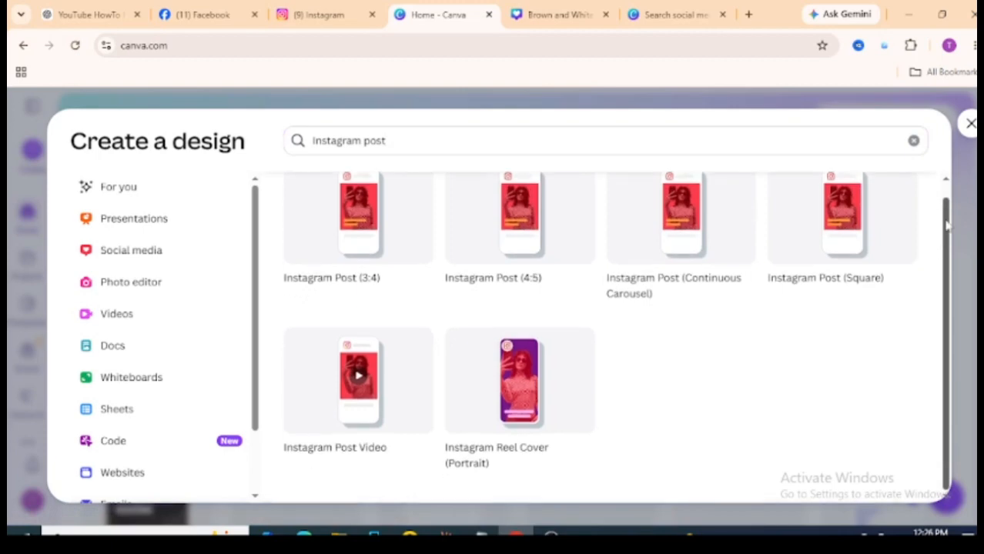
scroll(694, 164, "up", 1)
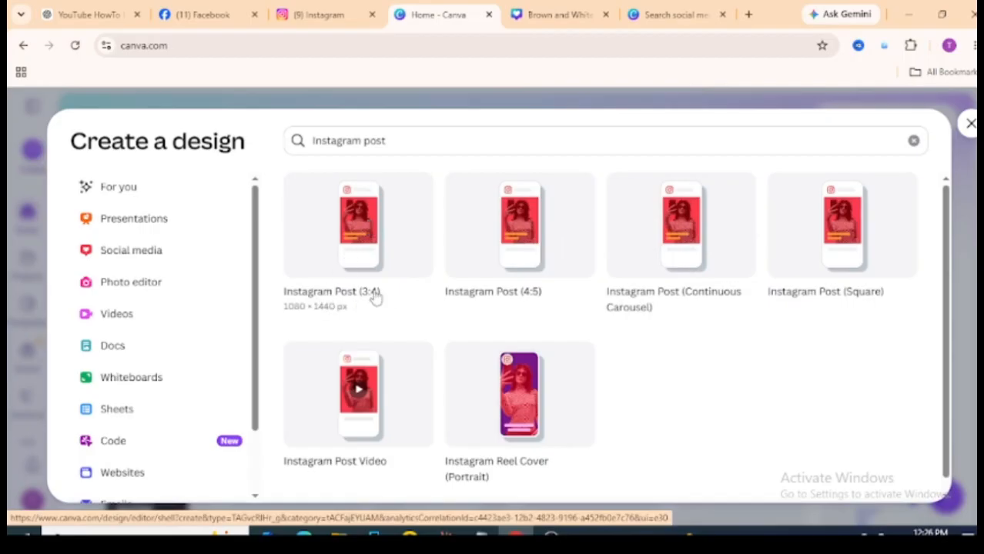
left_click(365, 263)
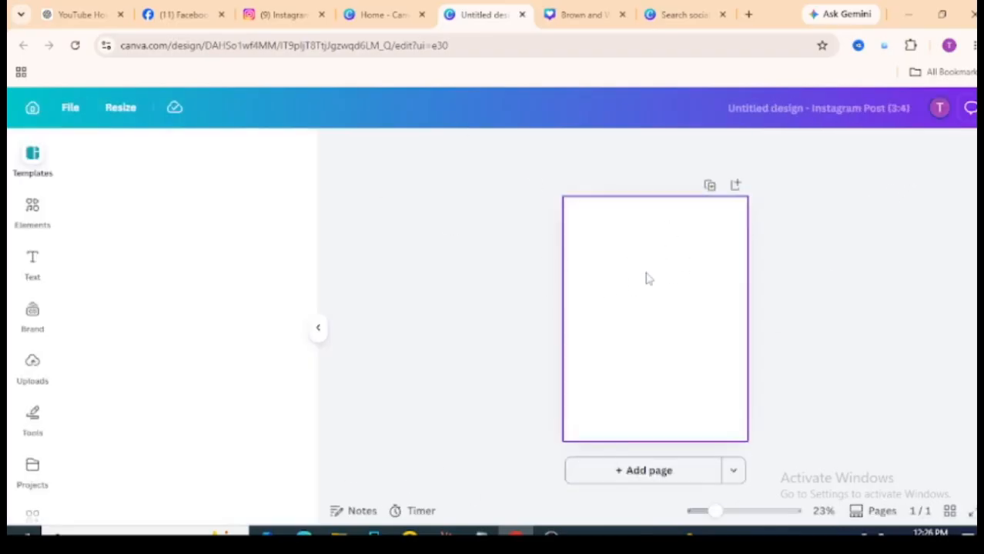
Add two more blank pages to the new Instagram Post design
left_click(661, 469)
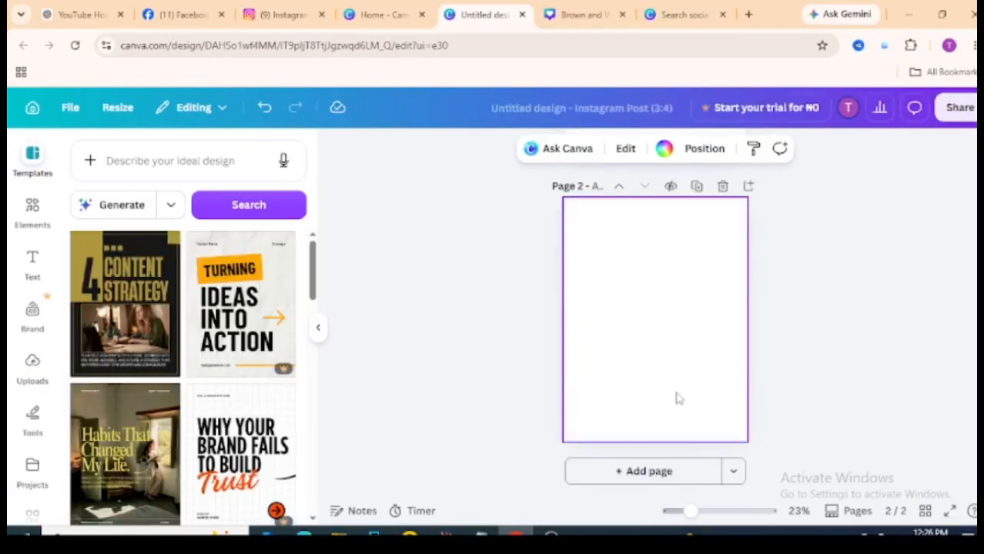
left_click(624, 482)
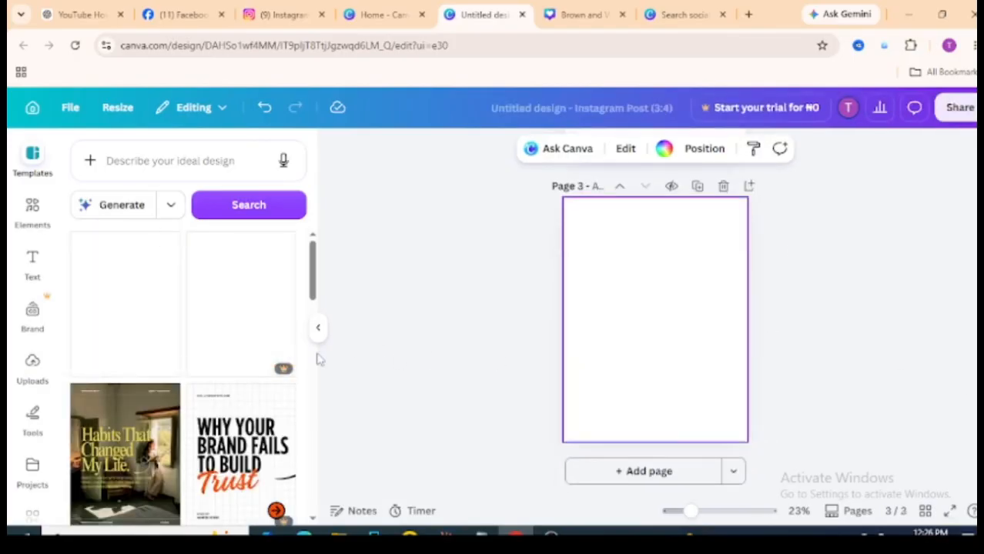
Apply the "Habits That Changed My Life" template page to page 3, and delete its background photo, heading and body text
scroll(263, 305, "down", 3)
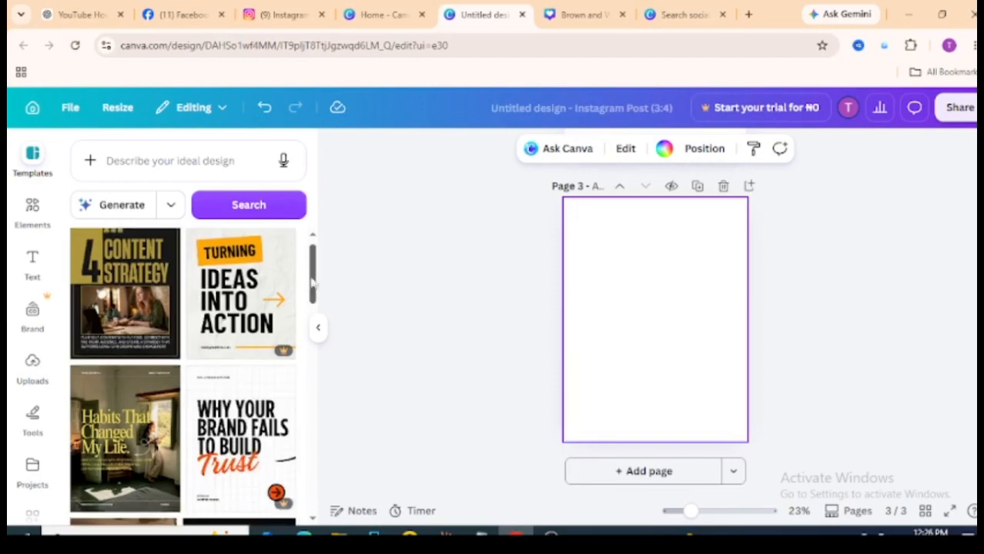
left_click_drag(165, 304, 691, 258)
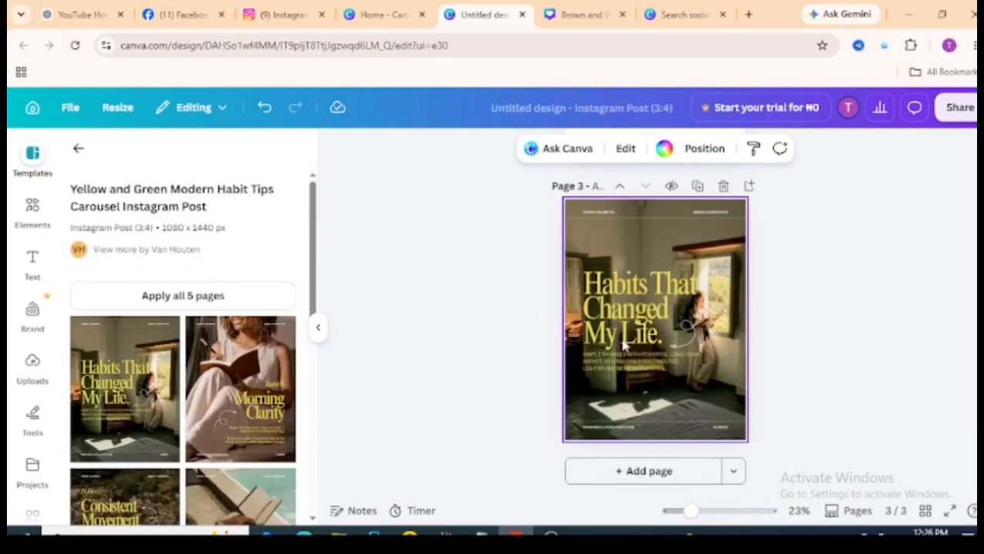
key("Delete")
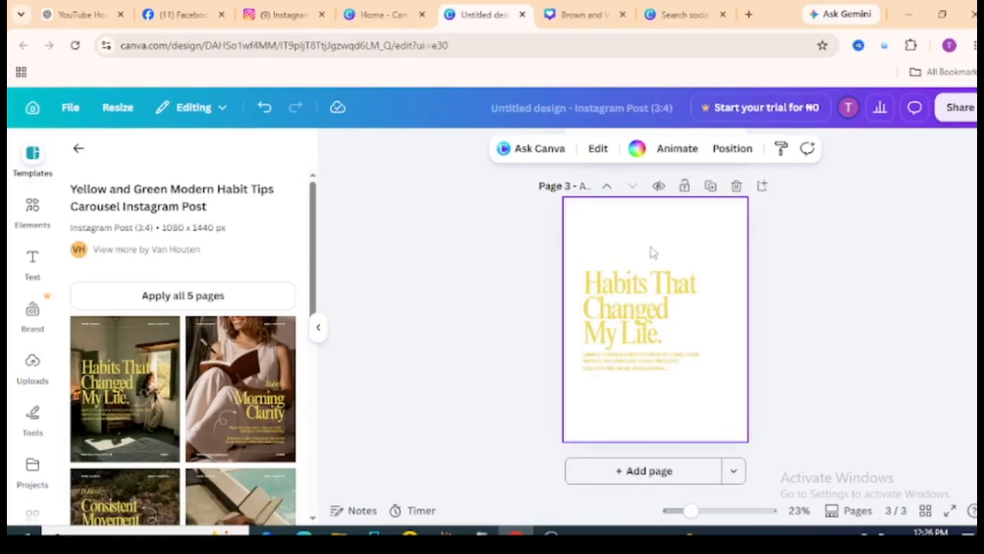
left_click(614, 305)
key("Delete")
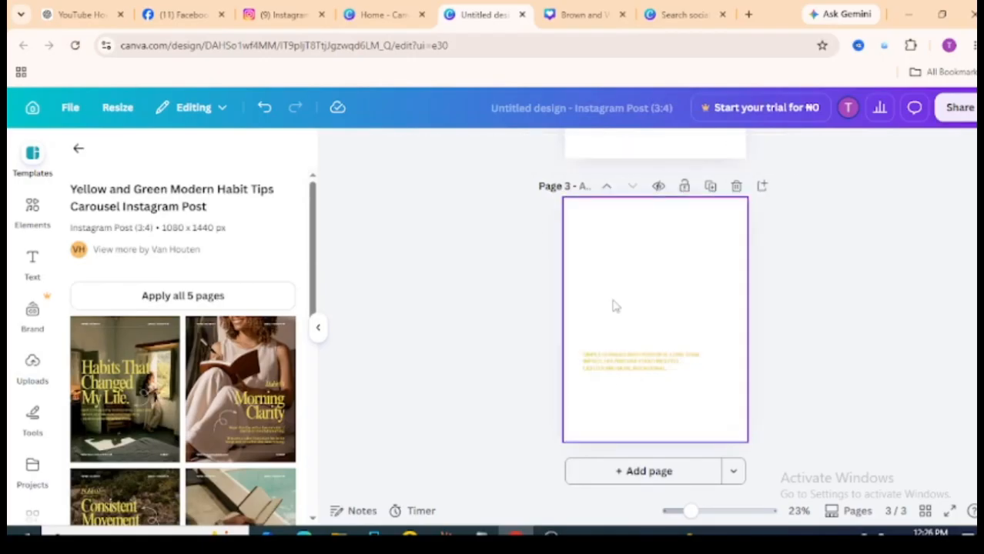
left_click(637, 357)
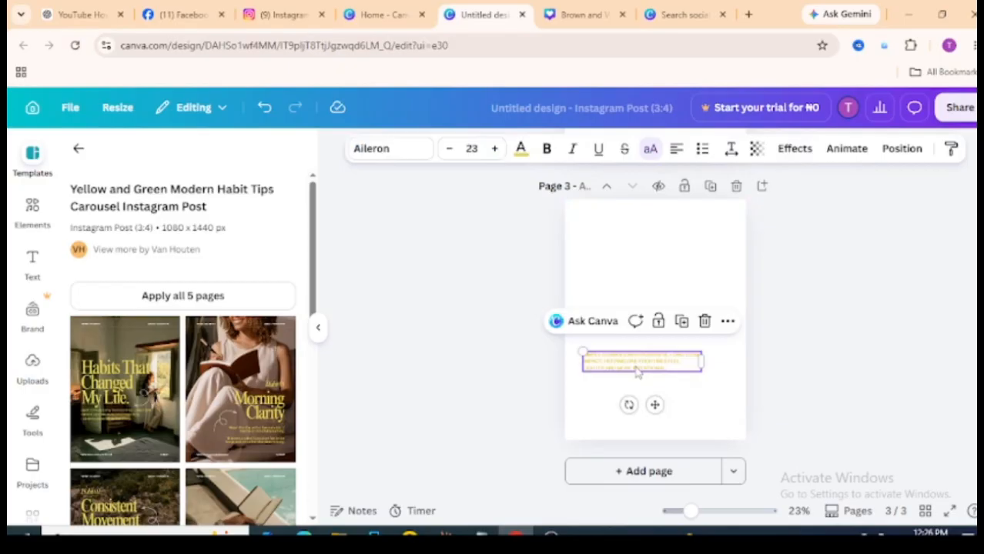
key("Delete")
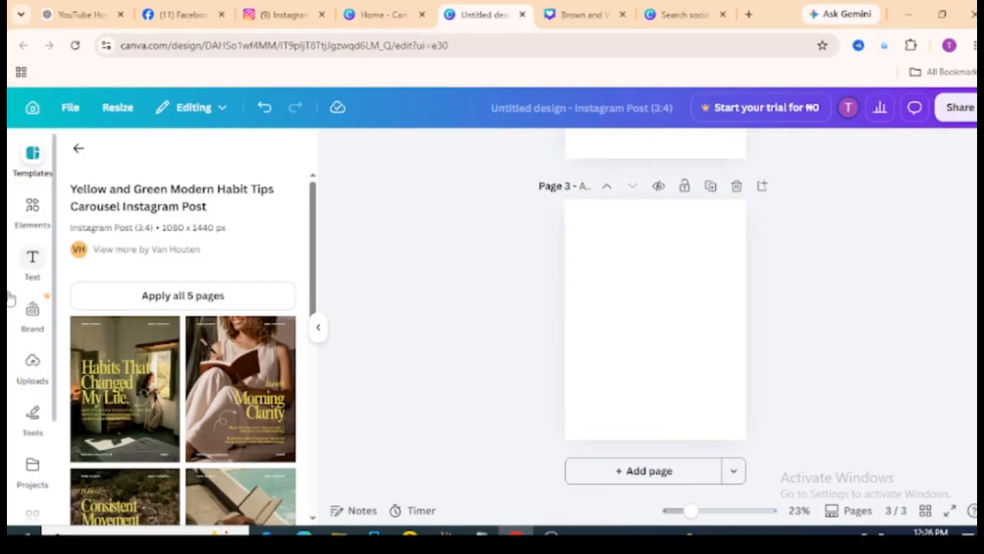
Place the uploaded orange logo with the white starburst in the middle of blank page 3
left_click(33, 364)
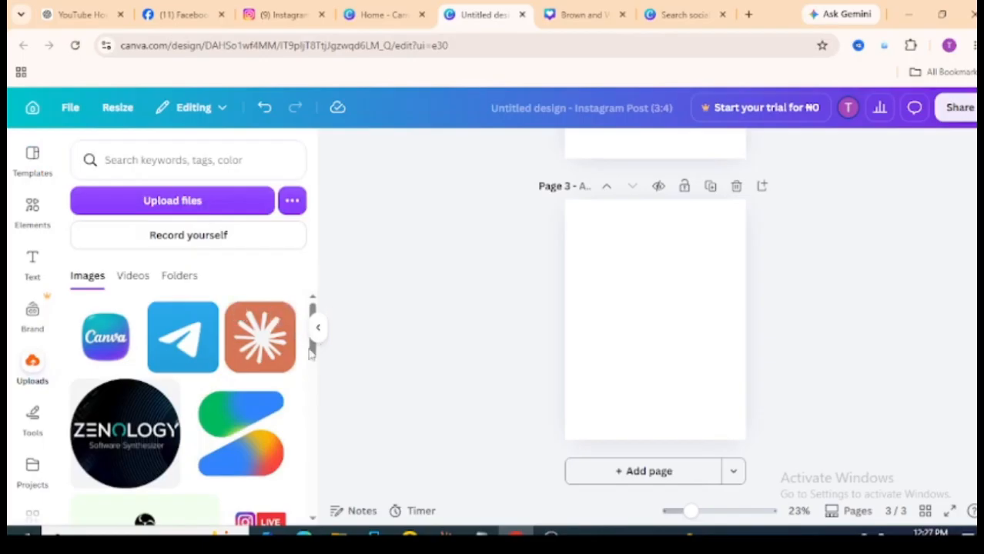
left_click_drag(260, 337, 641, 325)
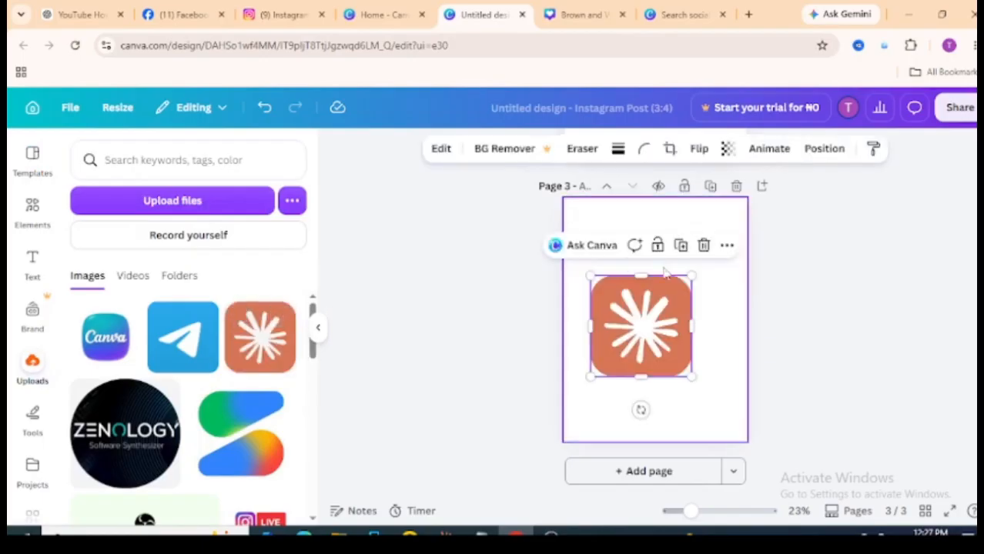
Set the orange starburst logo as page 3's background, and replace it with the uploaded multicolored S-shaped logo
right_click(645, 311)
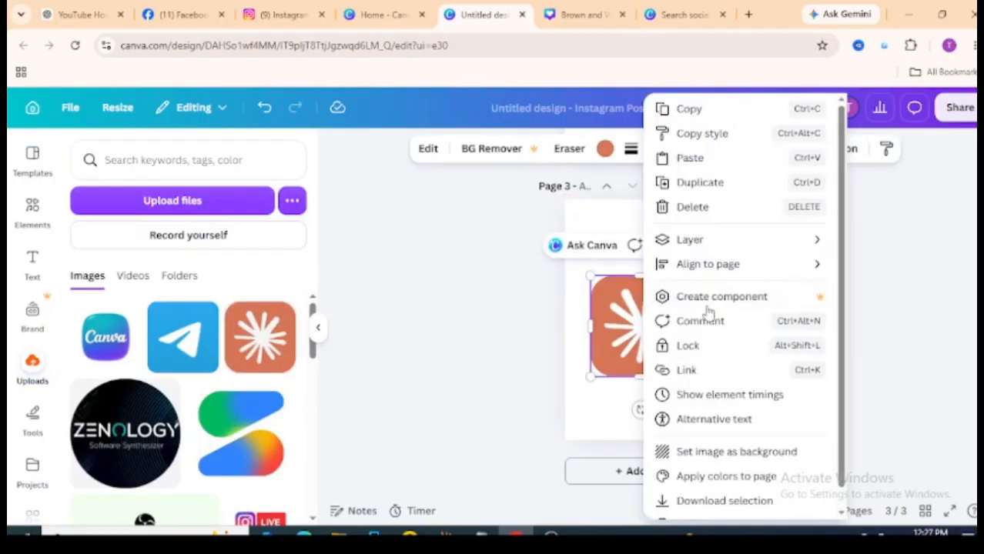
left_click(706, 452)
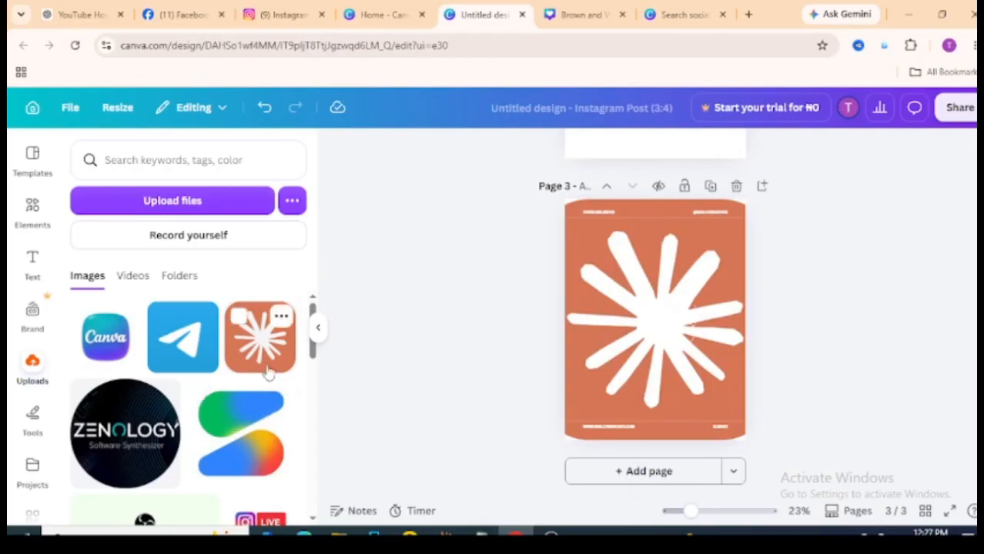
left_click_drag(240, 433, 651, 279)
right_click(649, 277)
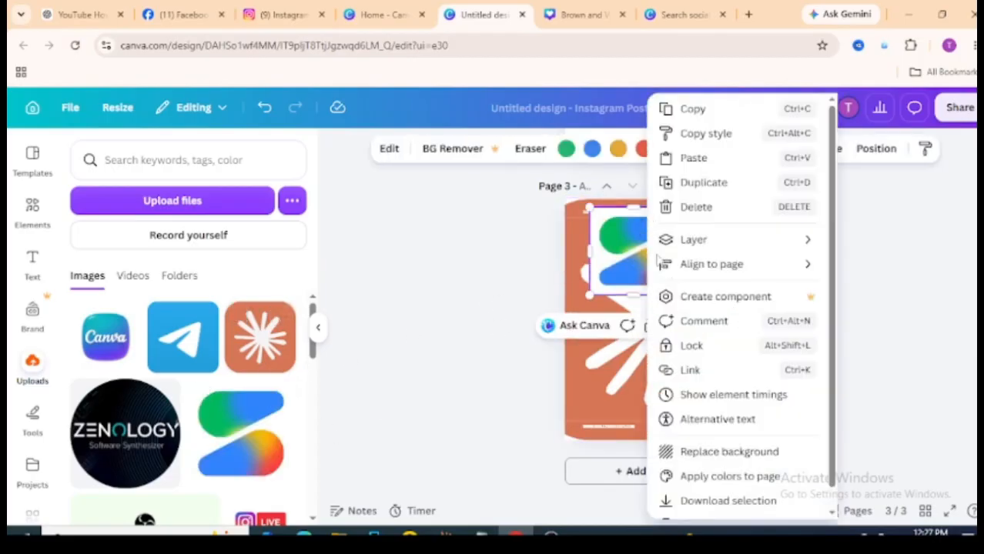
left_click(715, 454)
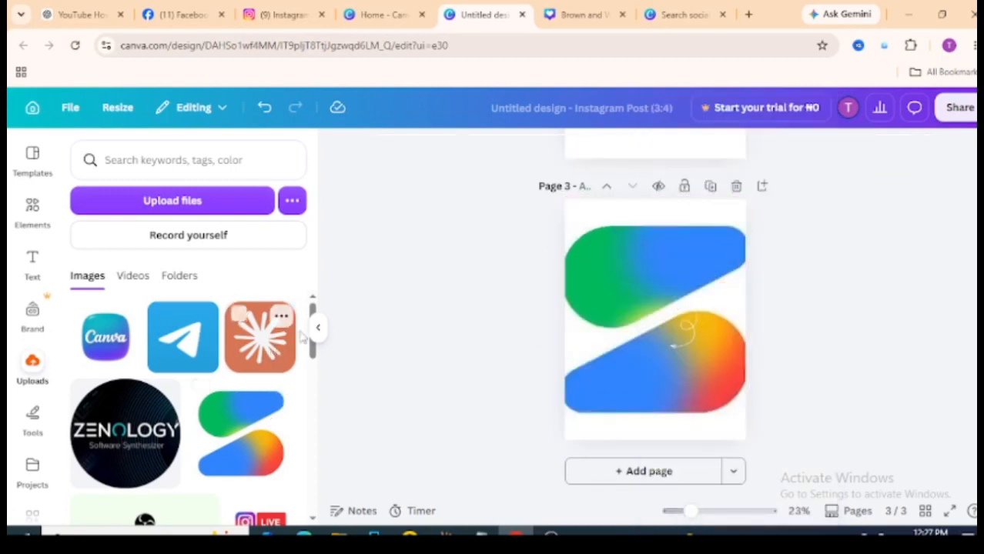
Replace page 3's background with the green Excel logo from the uploaded images
left_click_drag(314, 340, 290, 533)
scroll(185, 408, "up", 3)
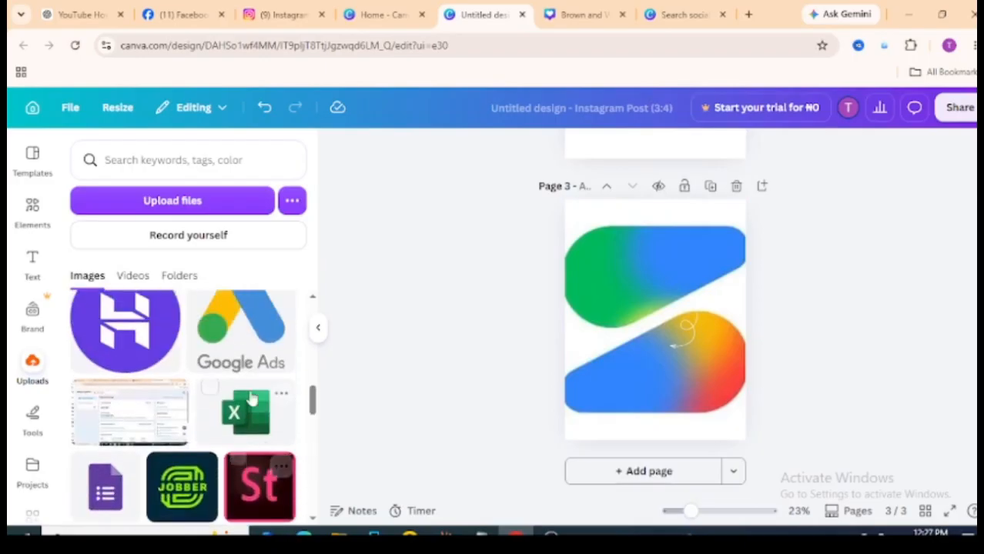
left_click_drag(245, 410, 643, 330)
right_click(643, 331)
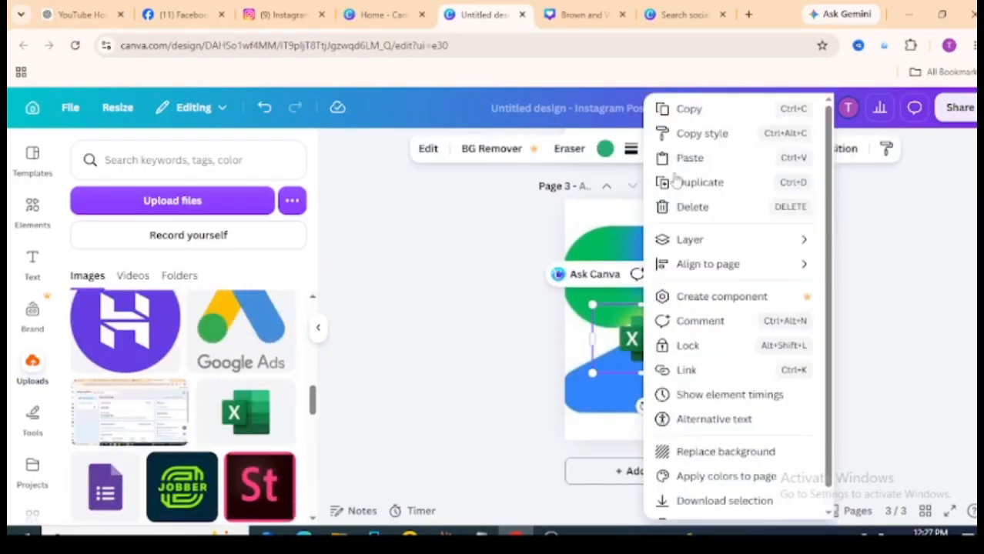
left_click(707, 455)
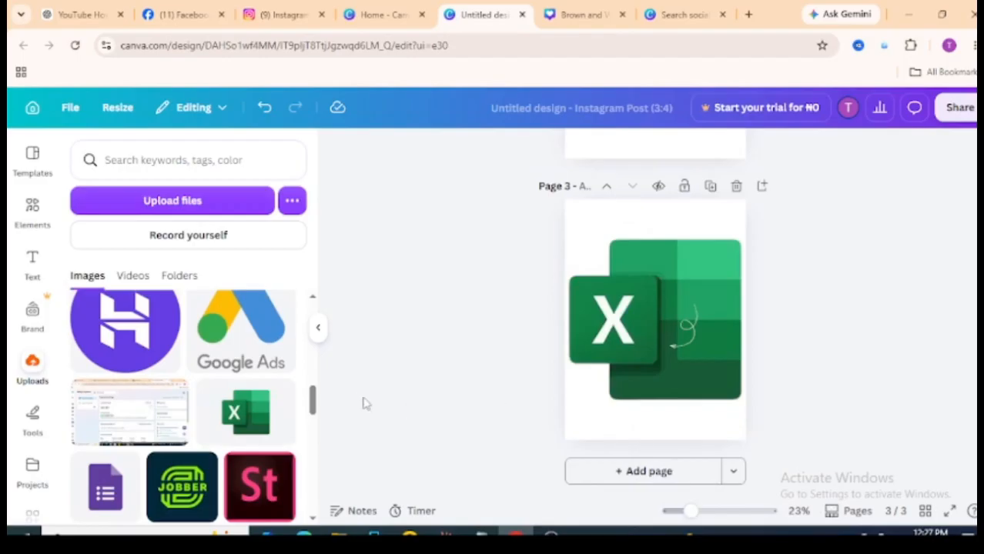
Replace page 3's background with the uploaded dark blue Windows wallpaper image
left_click_drag(315, 402, 311, 511)
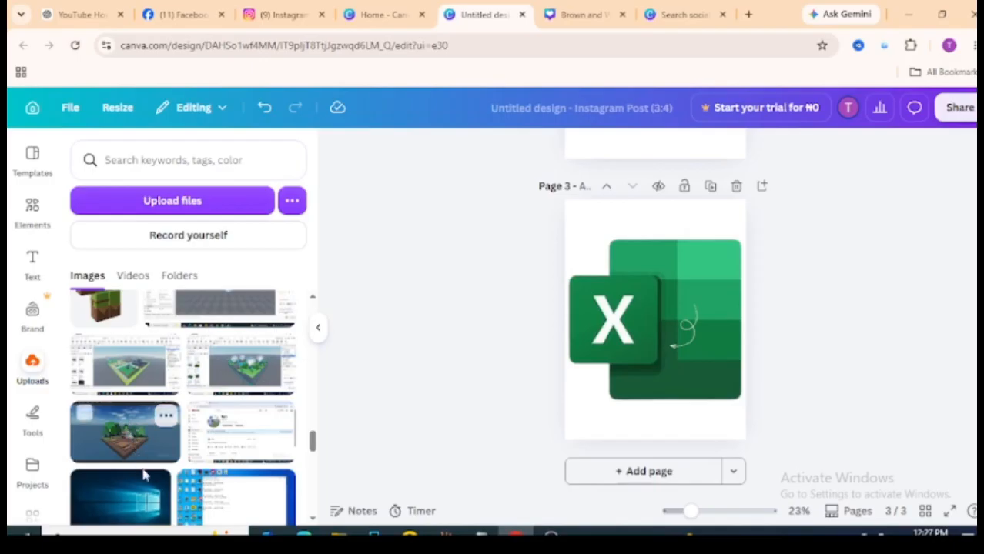
left_click_drag(135, 492, 671, 305)
right_click(671, 304)
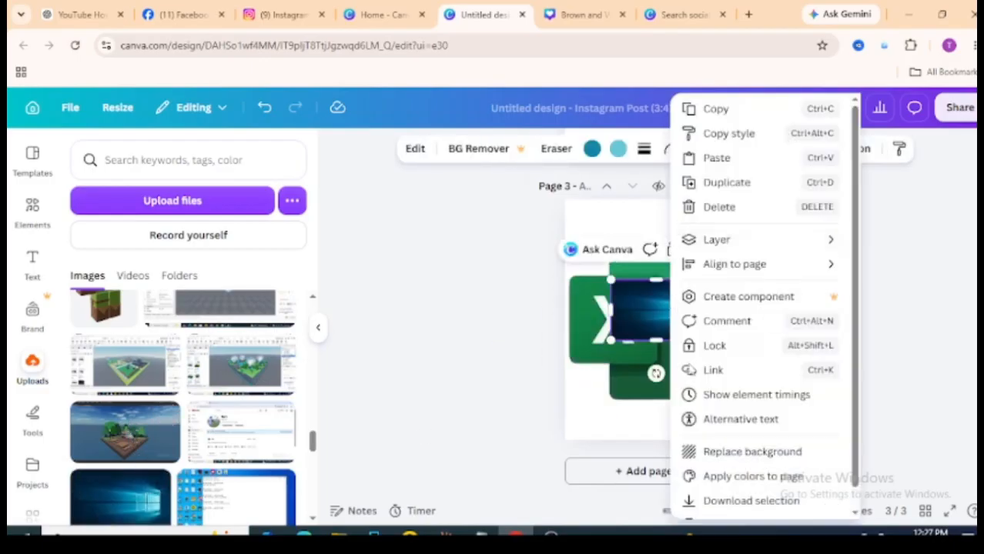
left_click(700, 453)
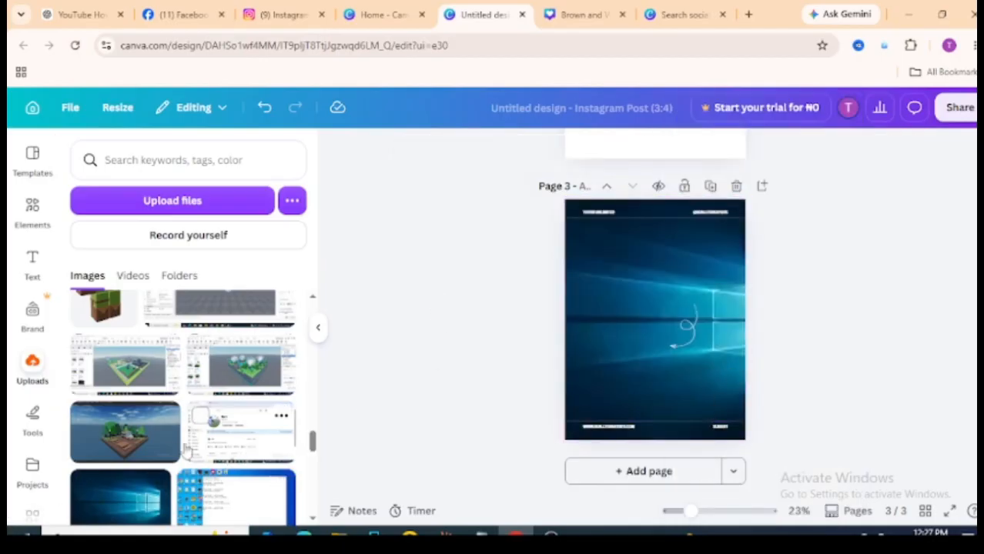
Replace page 3's background with the uploaded 3D island scene showing trees and a food truck
left_click_drag(162, 445, 666, 316)
right_click(651, 312)
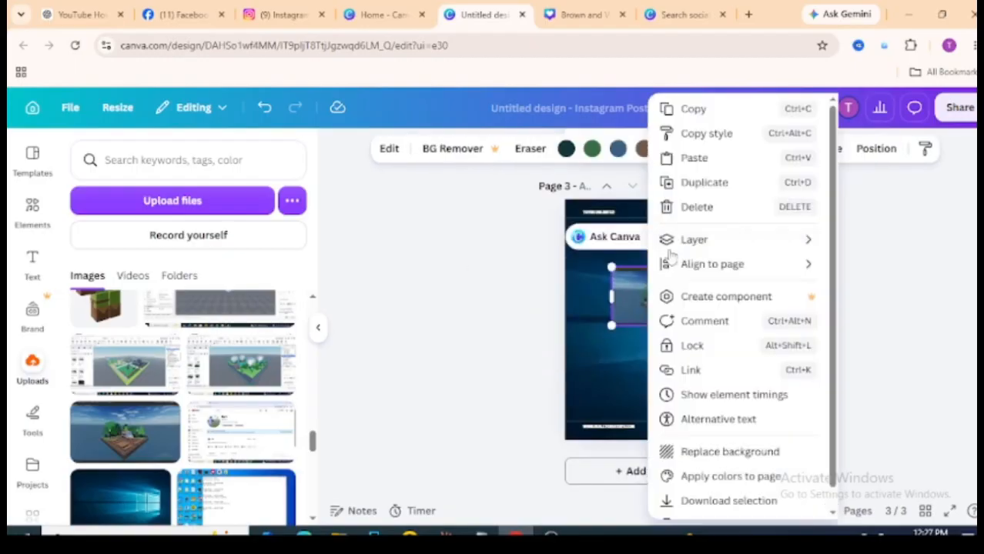
left_click(709, 456)
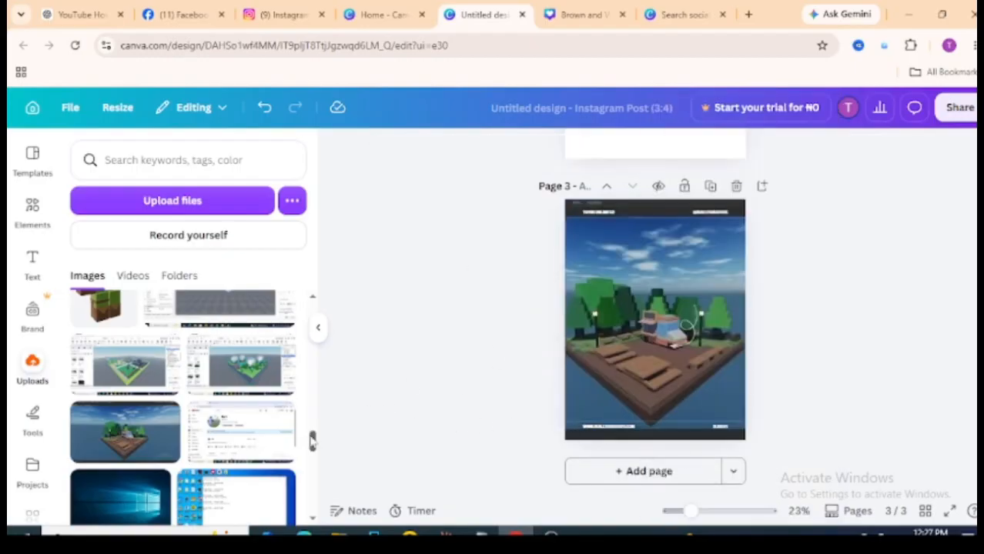
left_click_drag(312, 440, 310, 469)
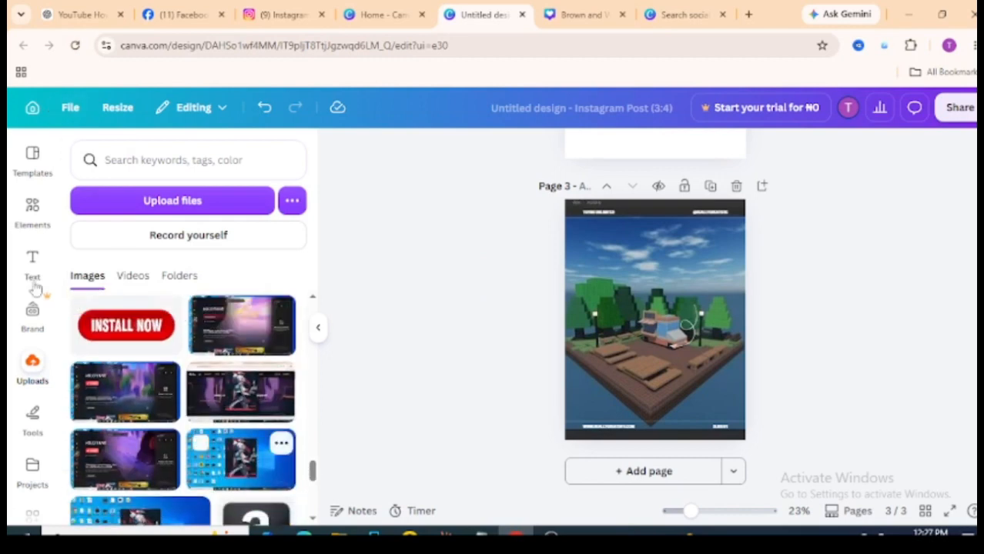
Add a heading near the top of page 3 reading "How to add a carouse On Instagram"
left_click(32, 260)
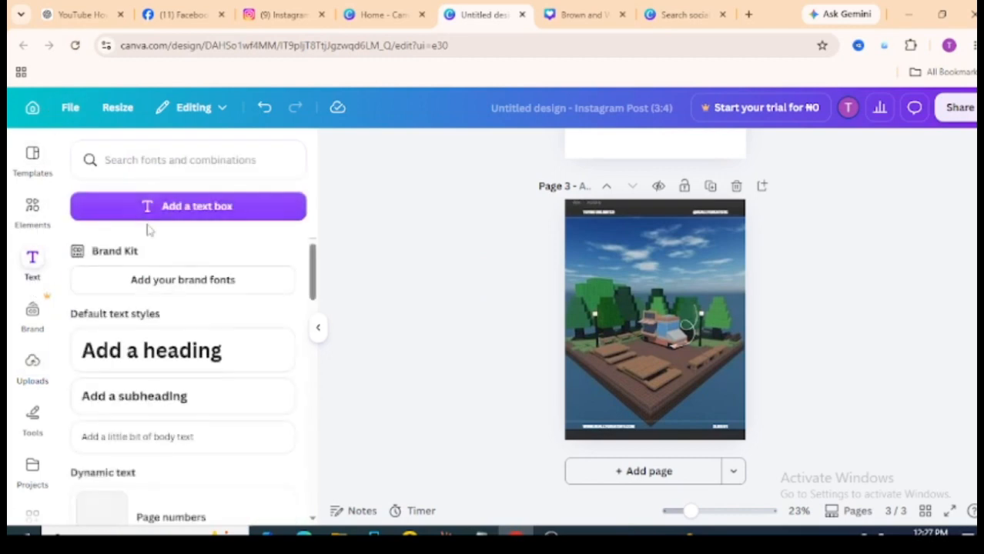
left_click_drag(154, 386, 649, 248)
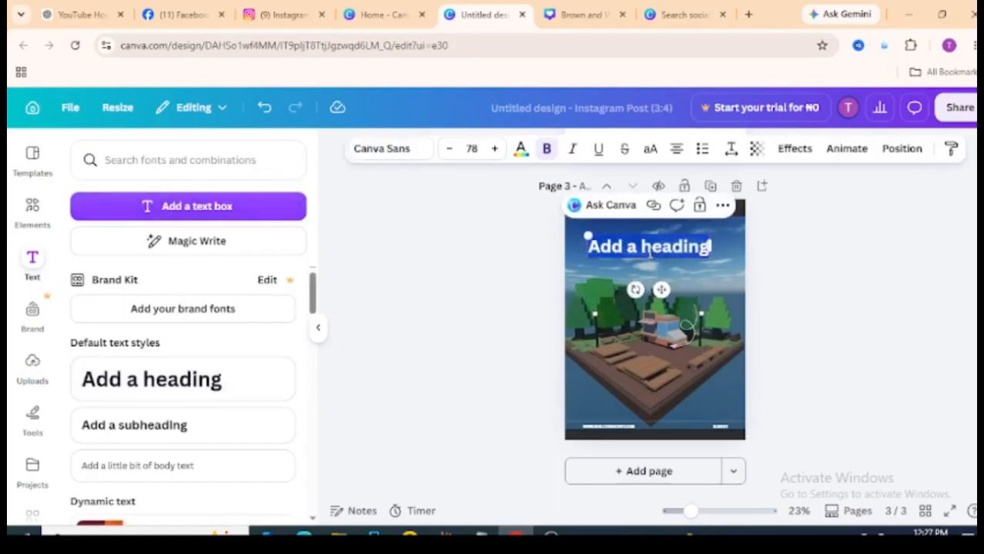
key("BackSpace")
type("Th")
key("BackSpace")
key("BackSpace")
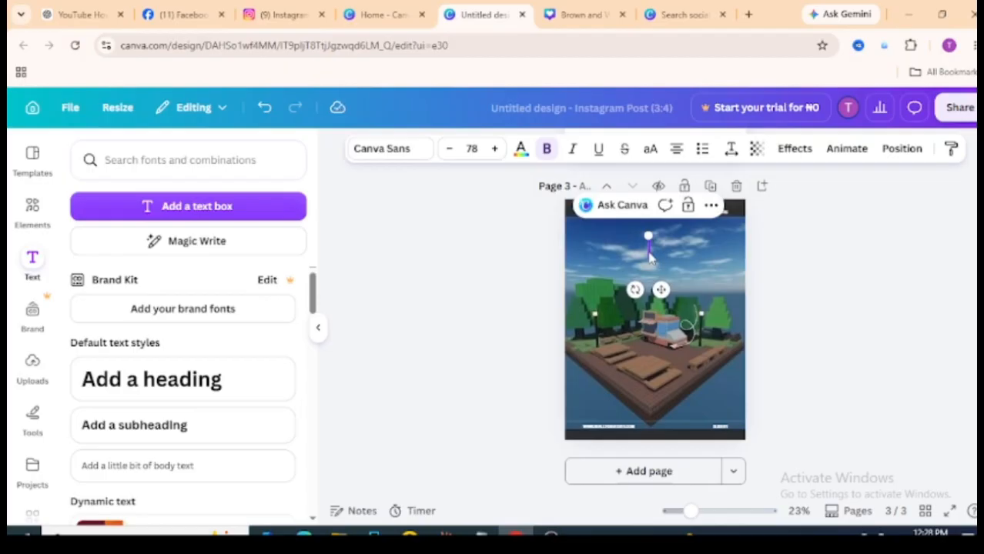
type("Haw to")
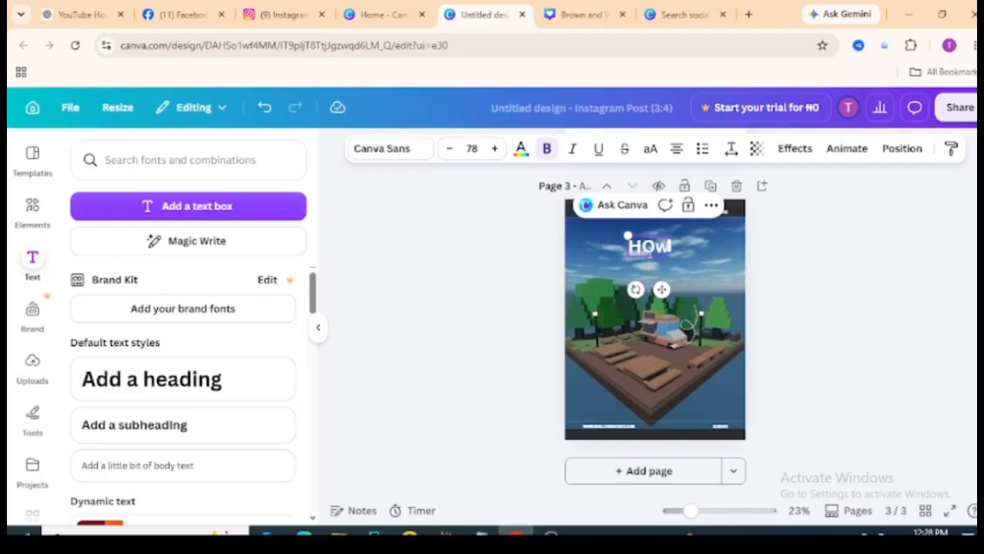
key("BackSpace")
key("BackSpace")
key("BackSpace")
key("BackSpace")
key("BackSpace")
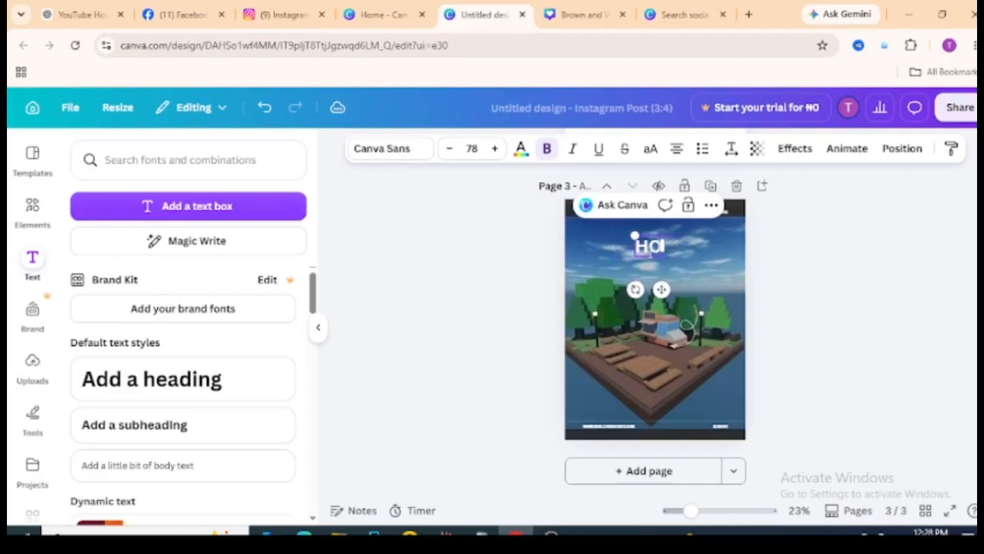
type("ow to add a")
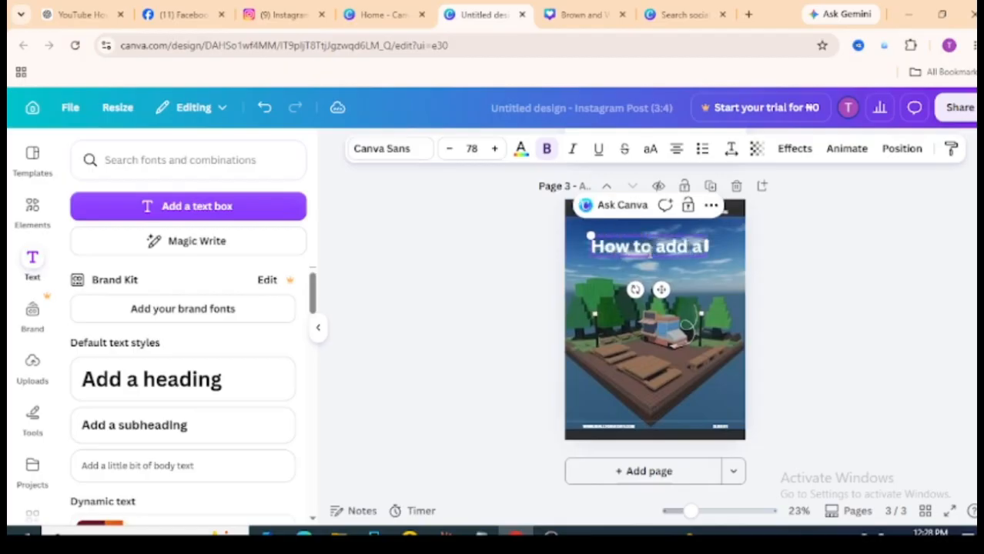
type(" carouse o")
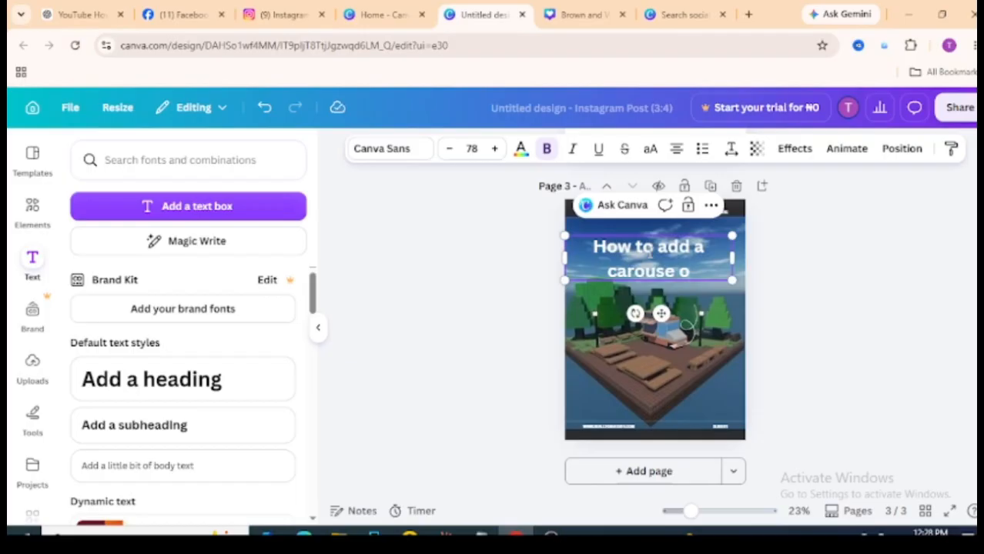
key("BackSpace")
type("On")
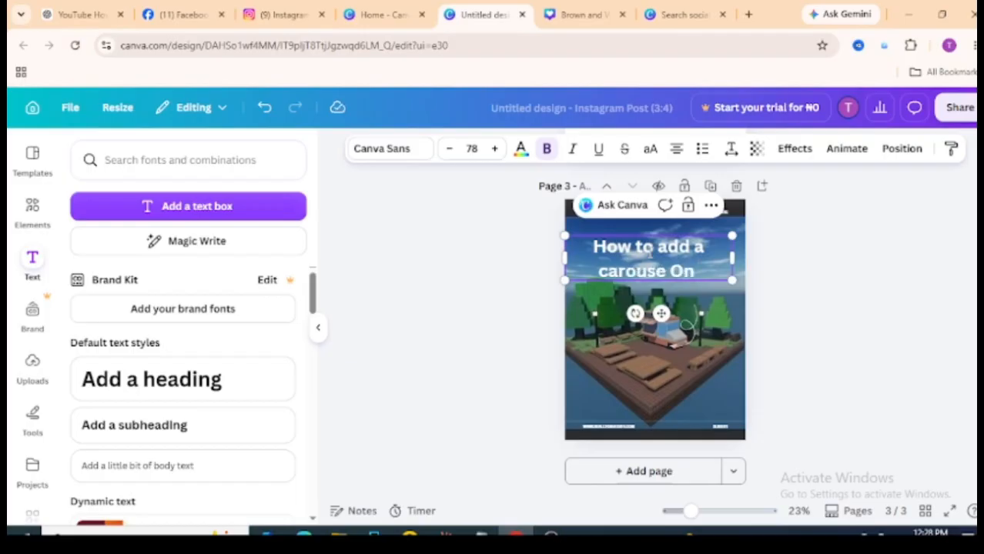
type(" Instagram")
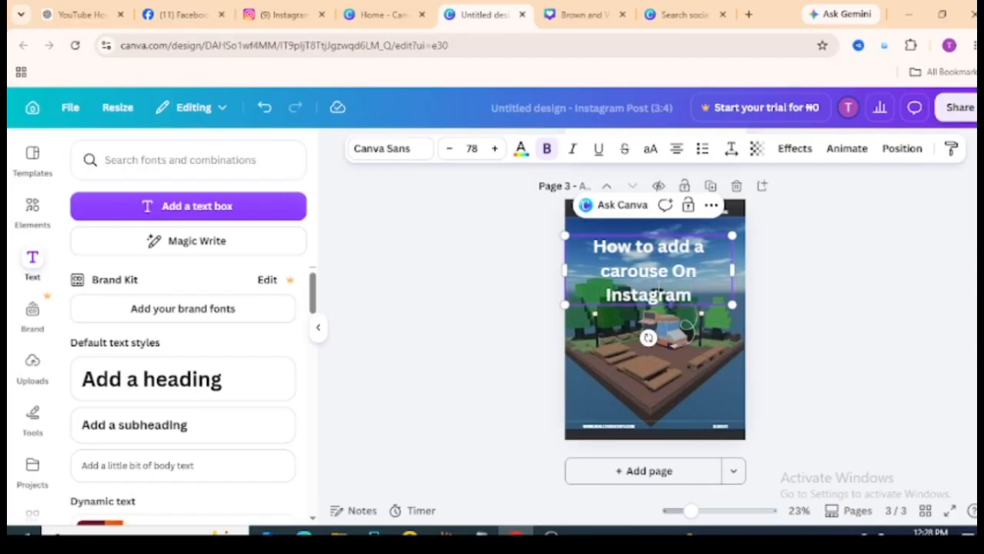
Change the color of the whole heading text on page 3 to black
left_click_drag(698, 295, 503, 239)
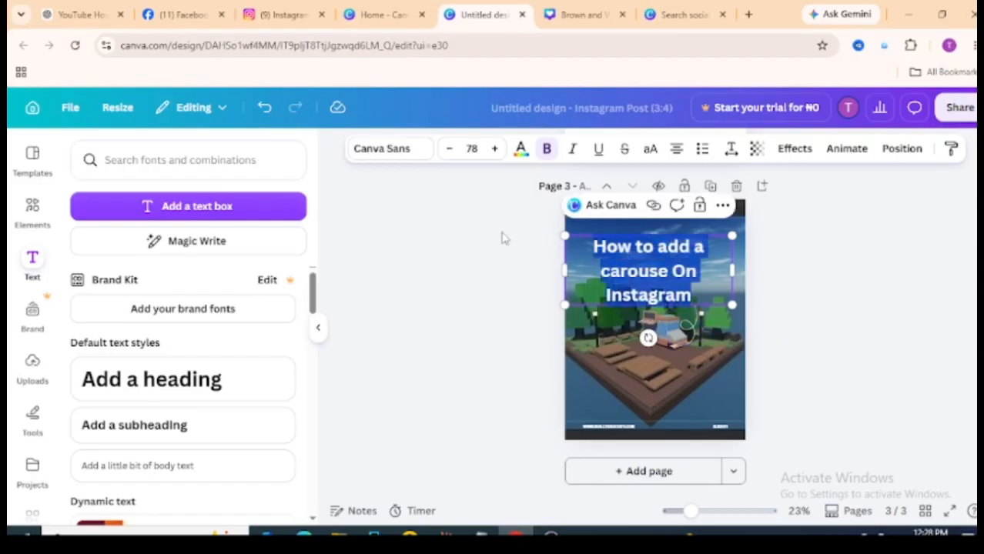
left_click(520, 148)
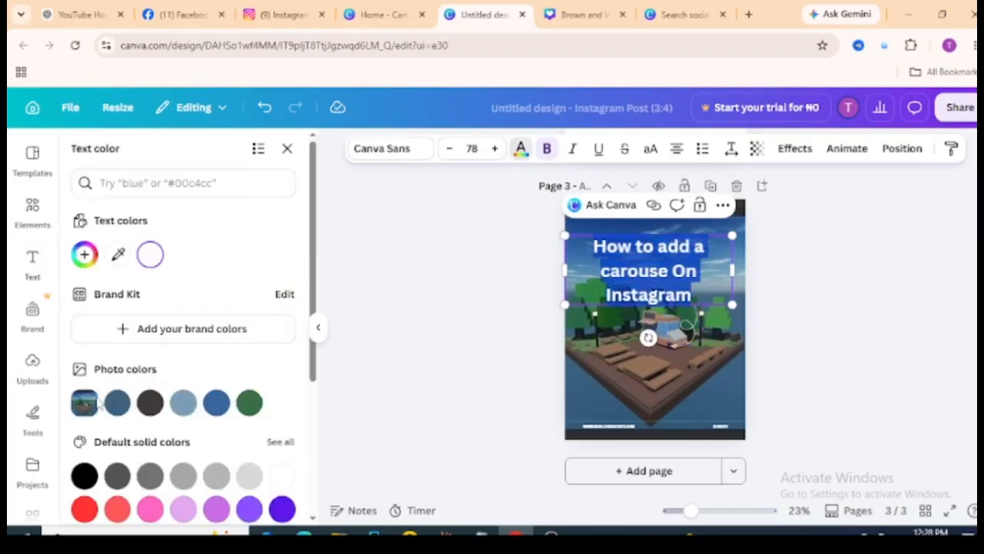
left_click(84, 475)
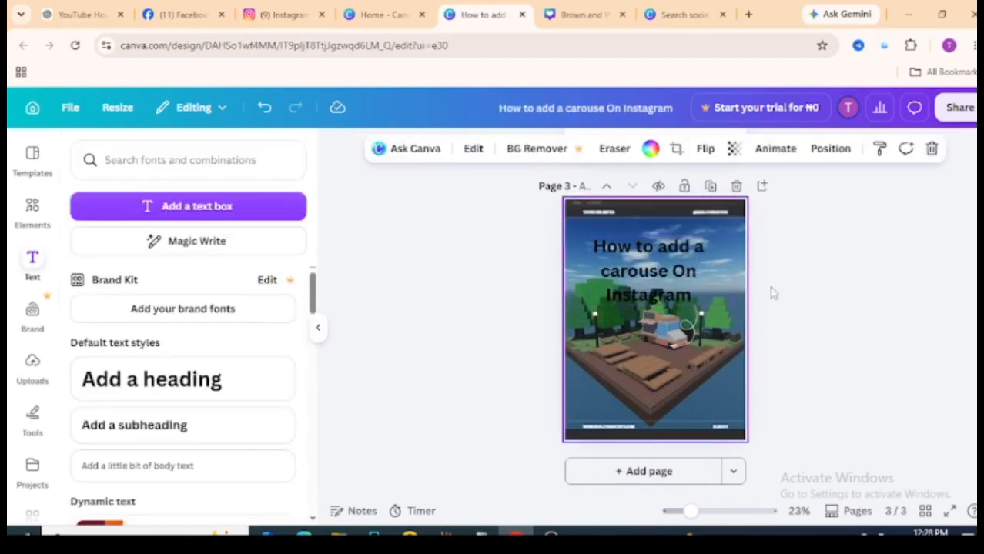
Move the heading slightly up the page and enlarge it to font size 87.2 so it spans the page width
left_click_drag(664, 299, 682, 284)
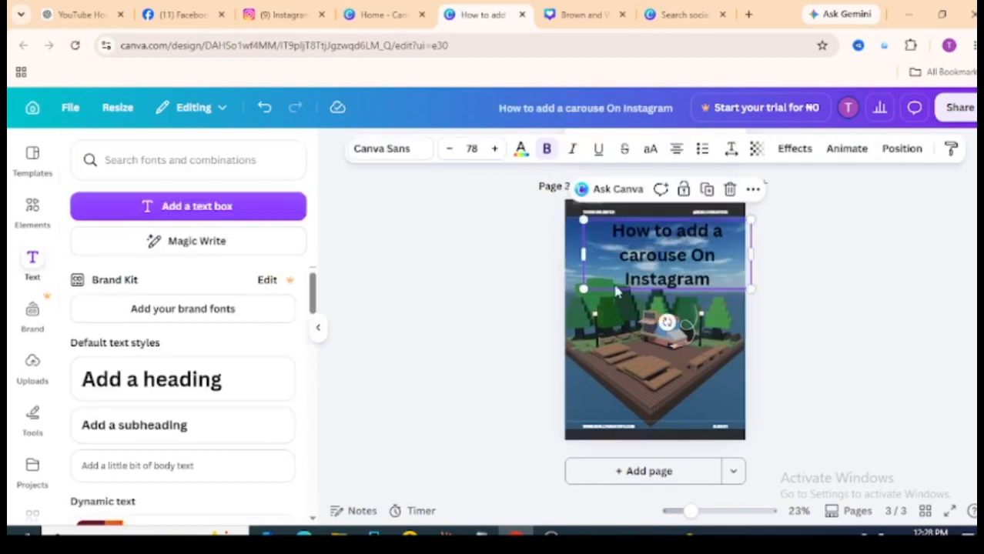
left_click_drag(583, 290, 566, 296)
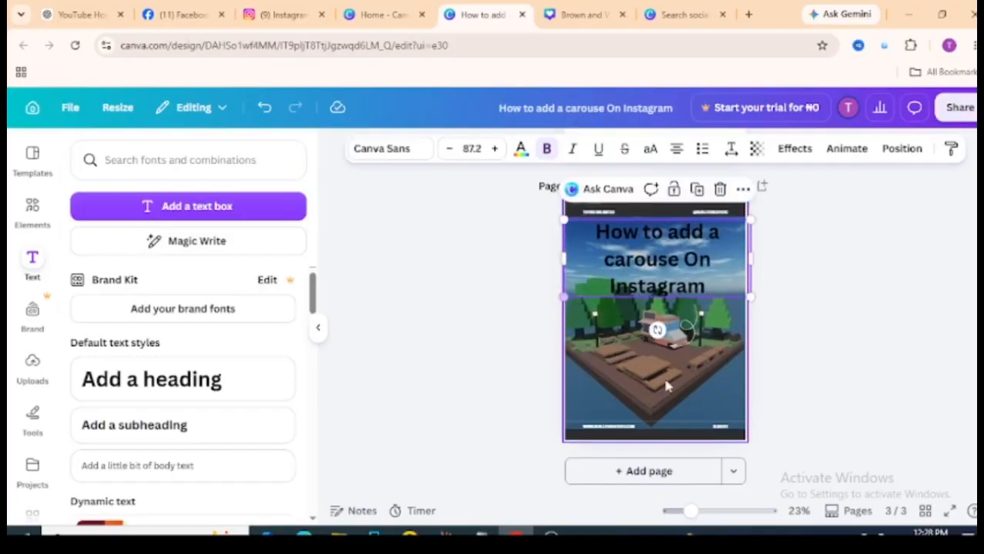
left_click(689, 427)
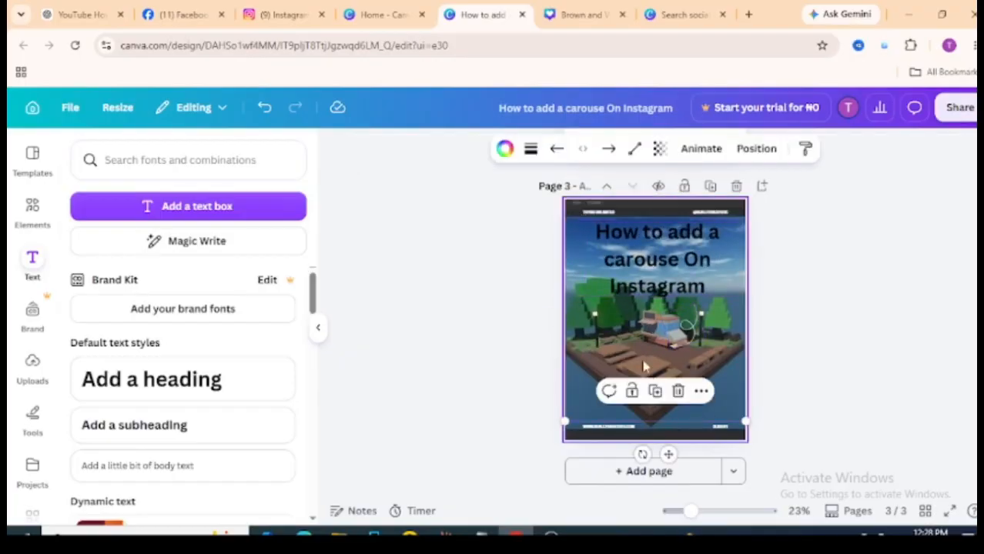
left_click(659, 312)
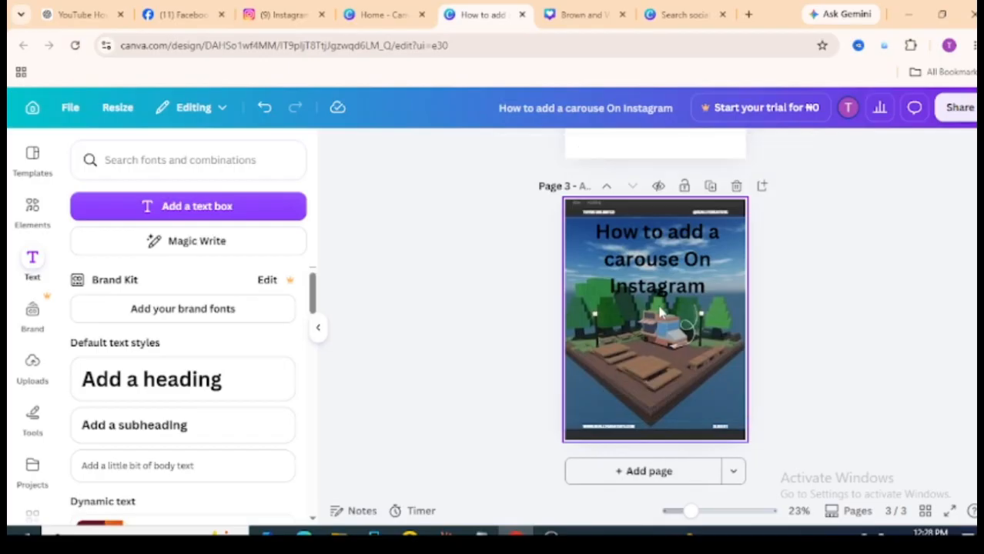
Delete the heading and the island background image from page 3
left_click(616, 257)
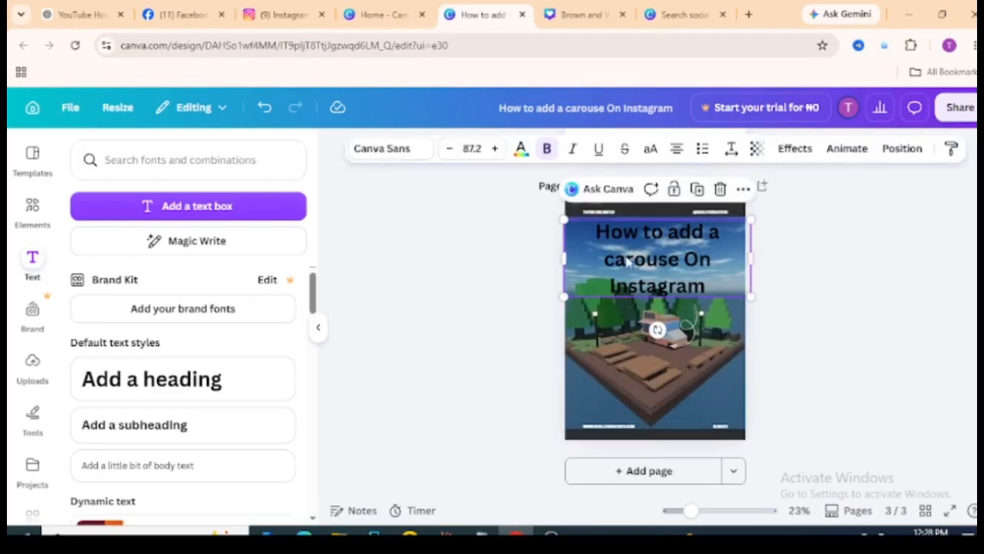
key("Delete")
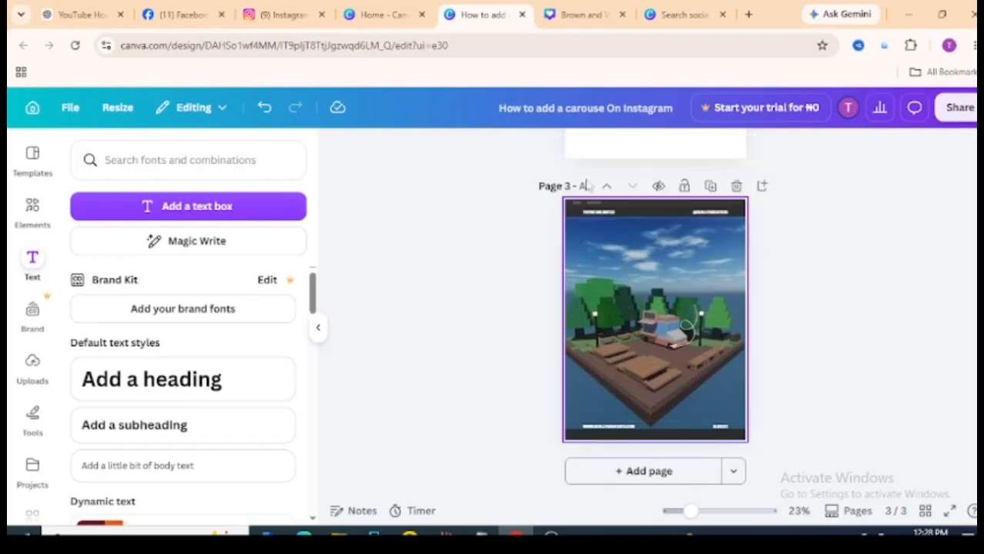
left_click(666, 286)
key("Delete")
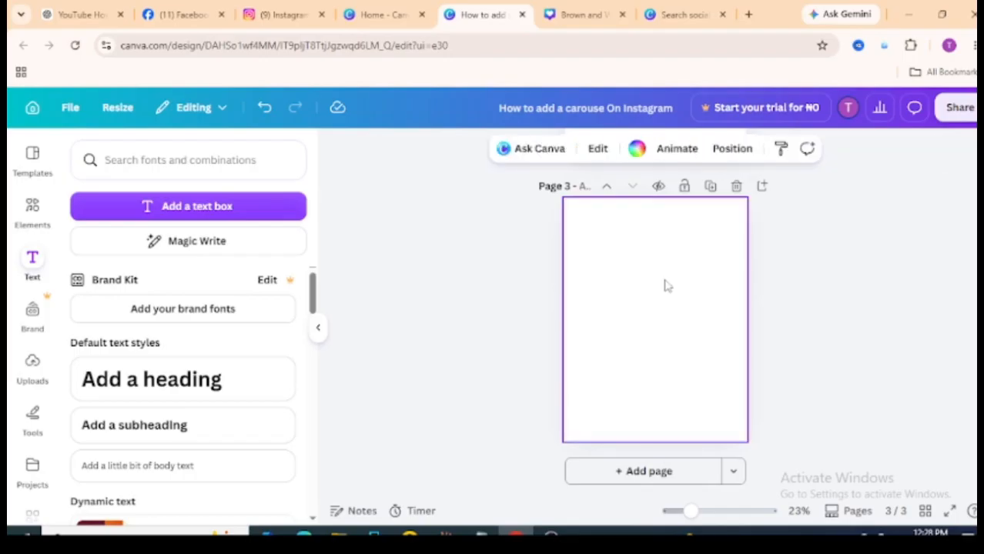
Change page 3's background to solid orange and move the white curly arrow slightly toward the page's lower-right area
right_click(646, 271)
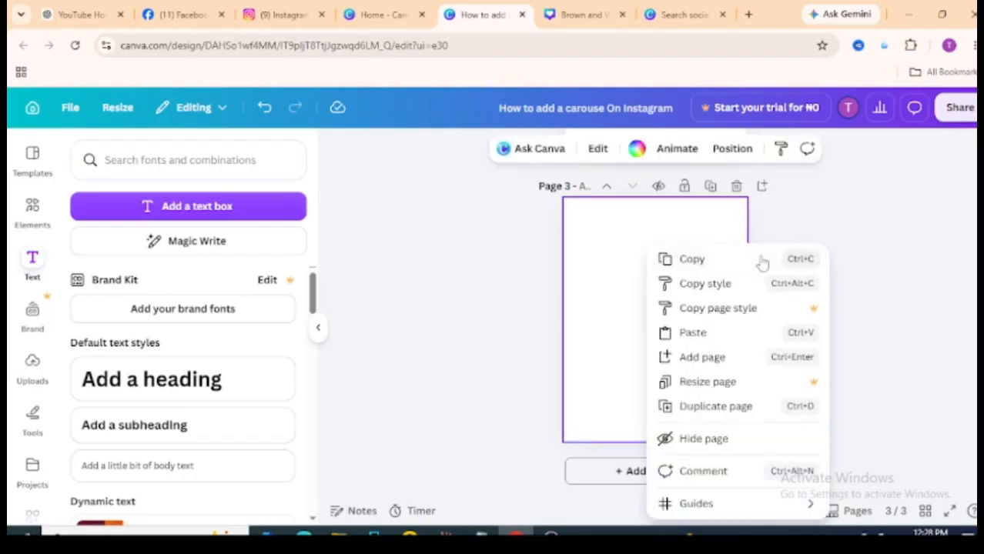
left_click(637, 150)
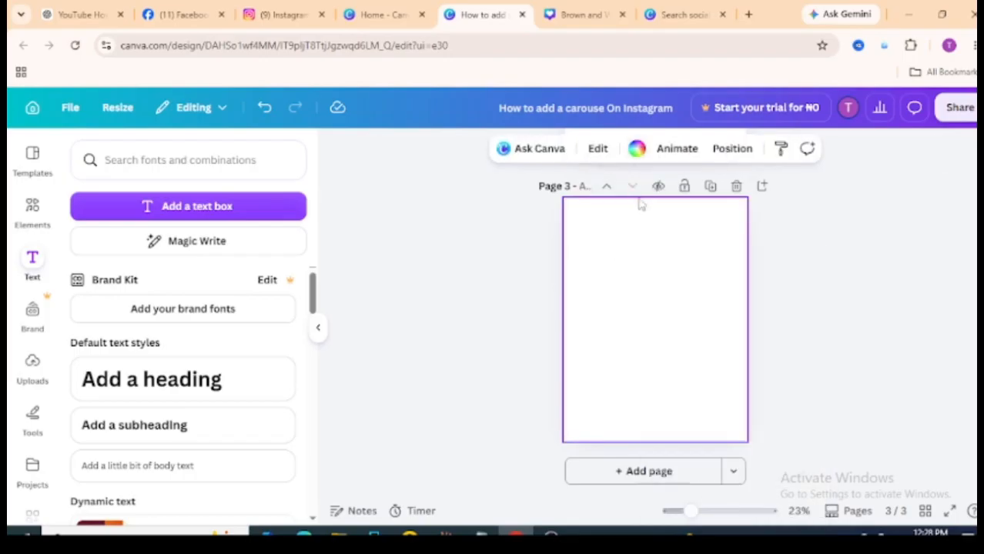
left_click(638, 149)
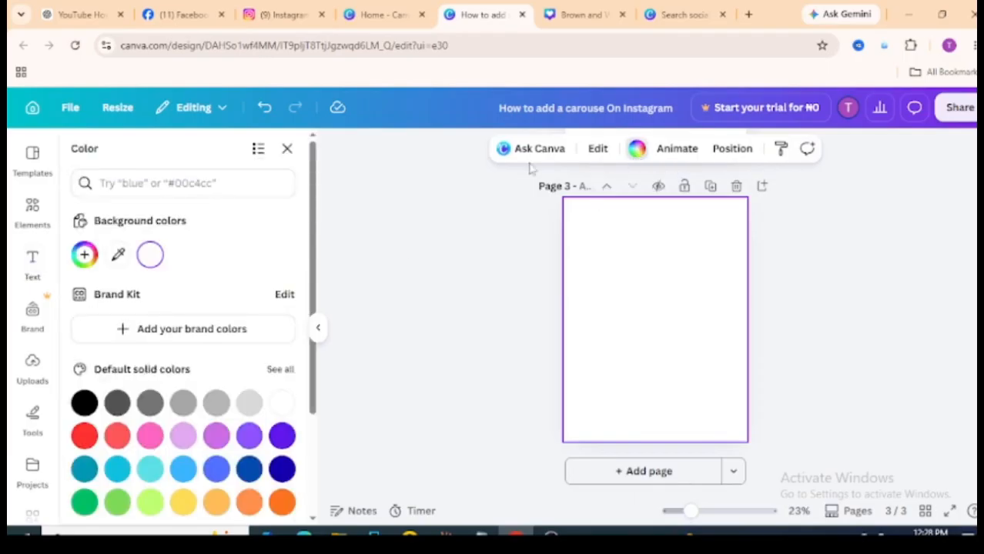
left_click(280, 504)
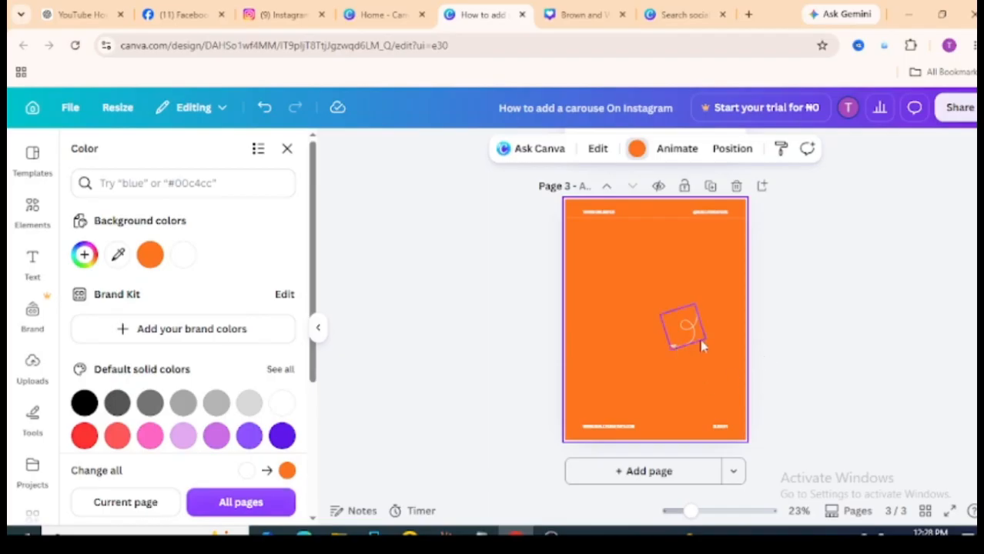
left_click_drag(688, 344, 702, 367)
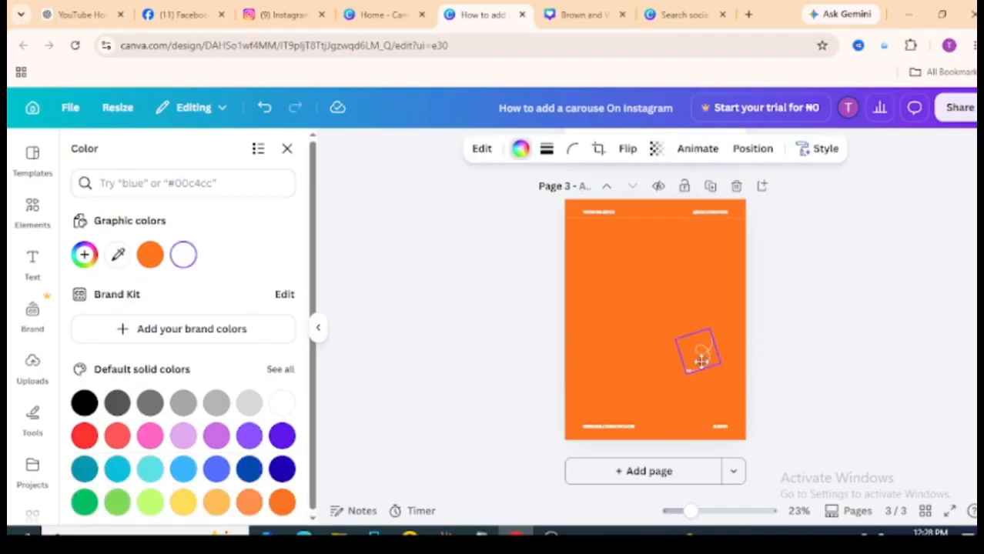
left_click(703, 218)
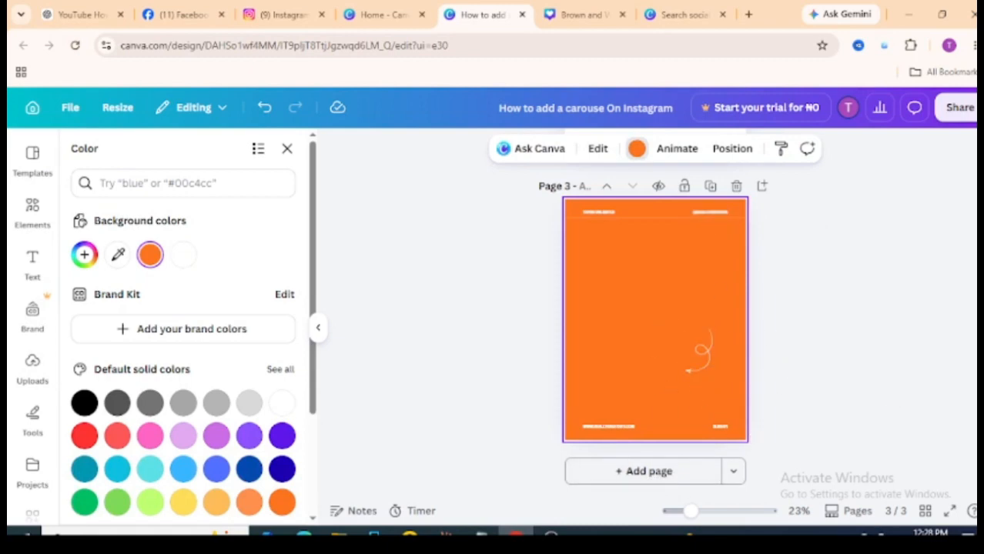
Add a fourth page after page 3 and look back through the pages of the design
left_click(619, 472)
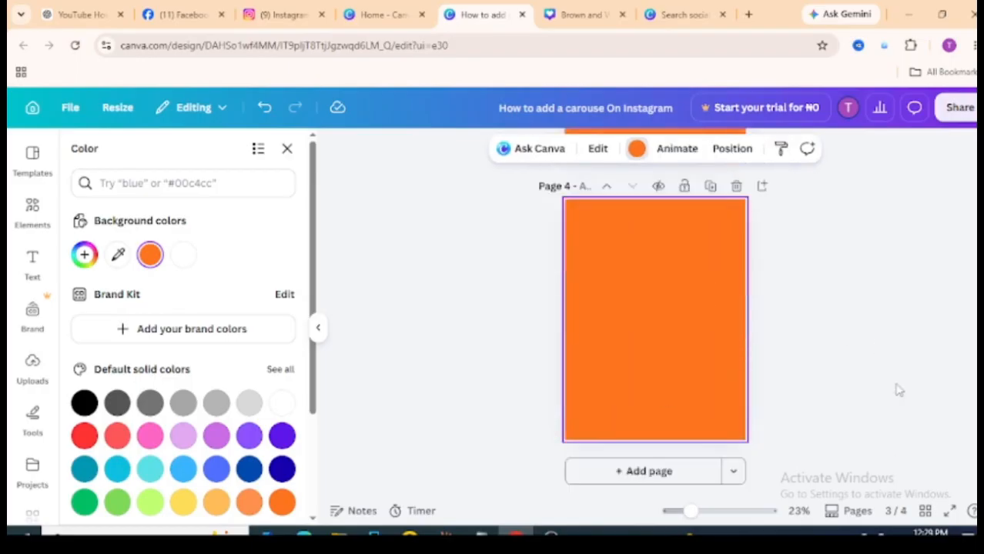
scroll(581, 285, "up", 10)
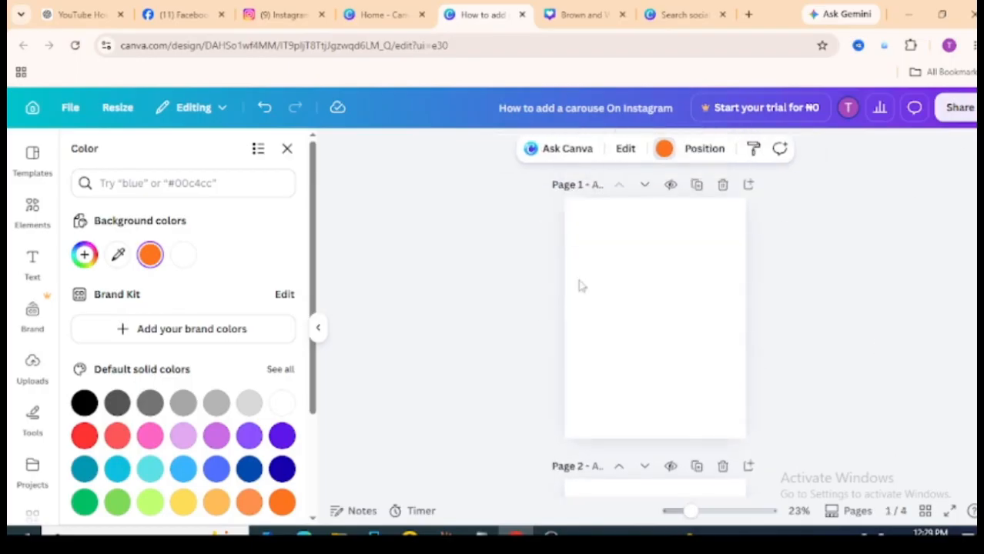
scroll(928, 231, "down", 4)
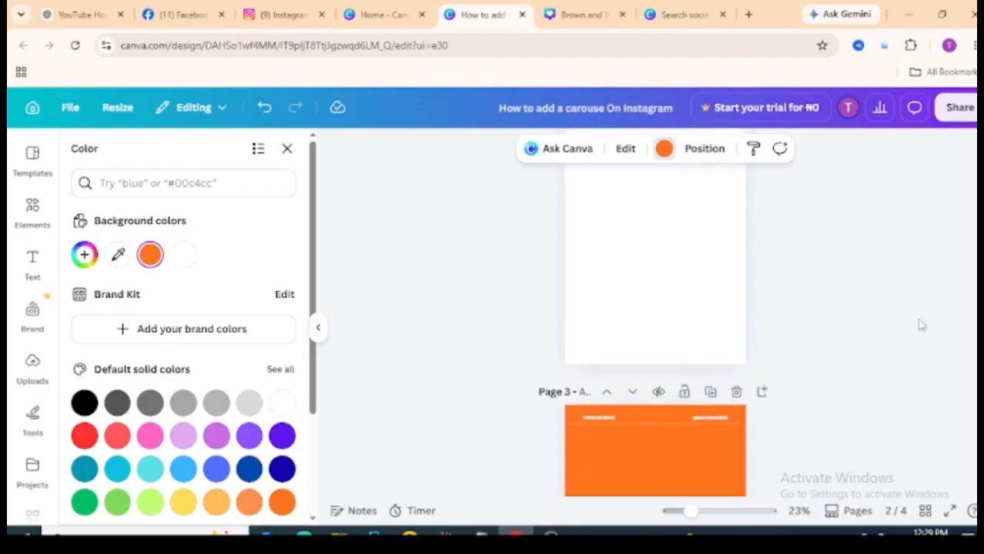
scroll(658, 277, "down", 3)
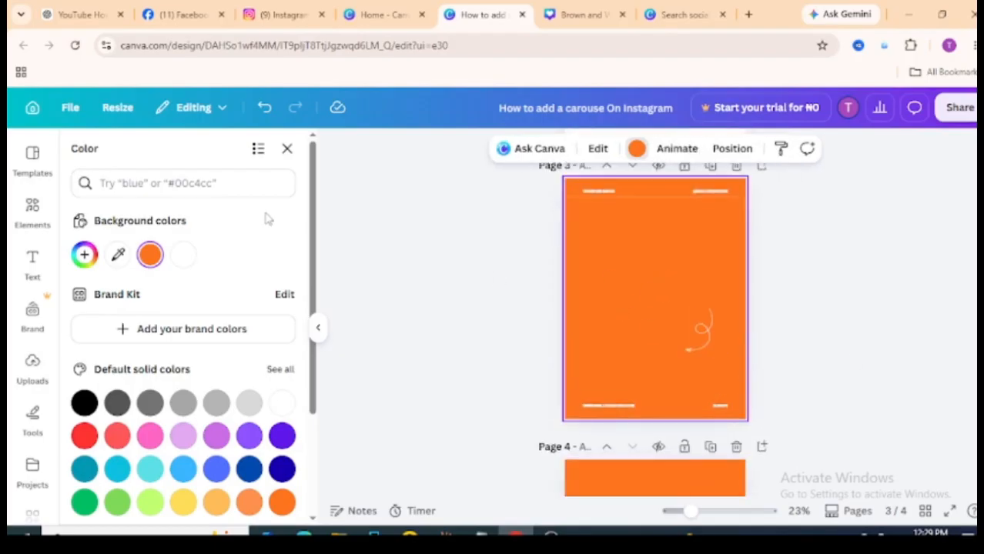
Add a default heading text box near the top of the orange page 3
left_click(32, 261)
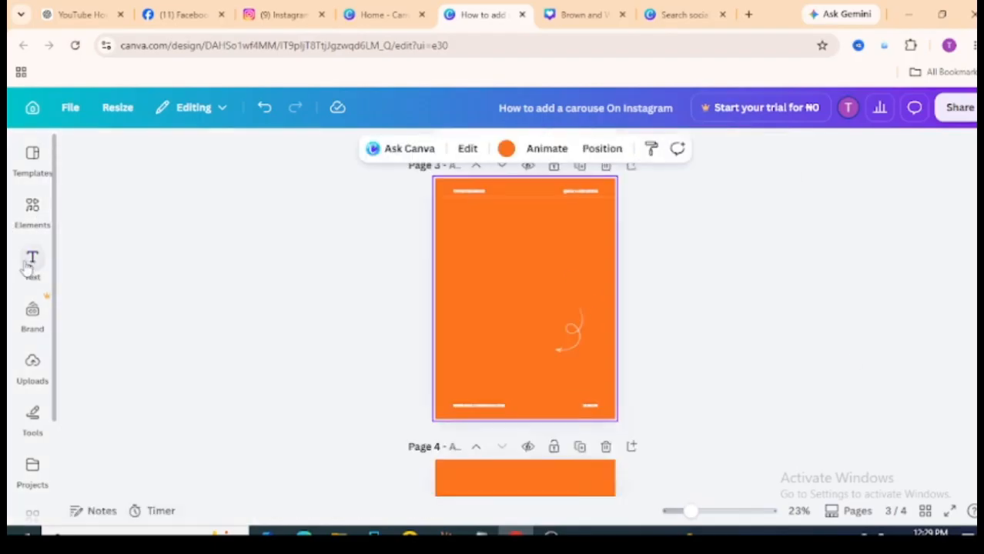
left_click(32, 263)
left_click_drag(242, 378, 647, 230)
left_click(666, 219)
left_click(598, 227)
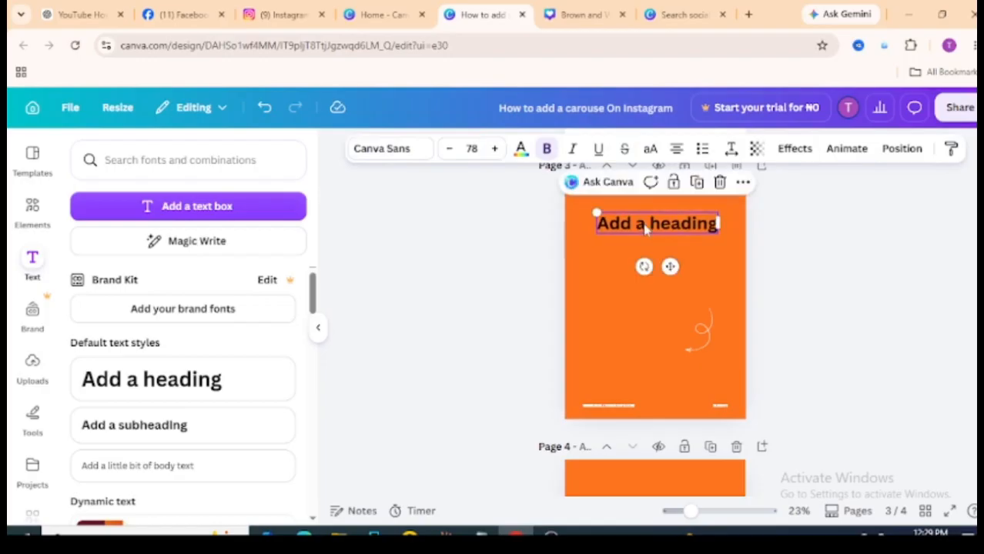
Replace the placeholder text of the page 3 heading with "How to Add a Carousel"
left_click(645, 229)
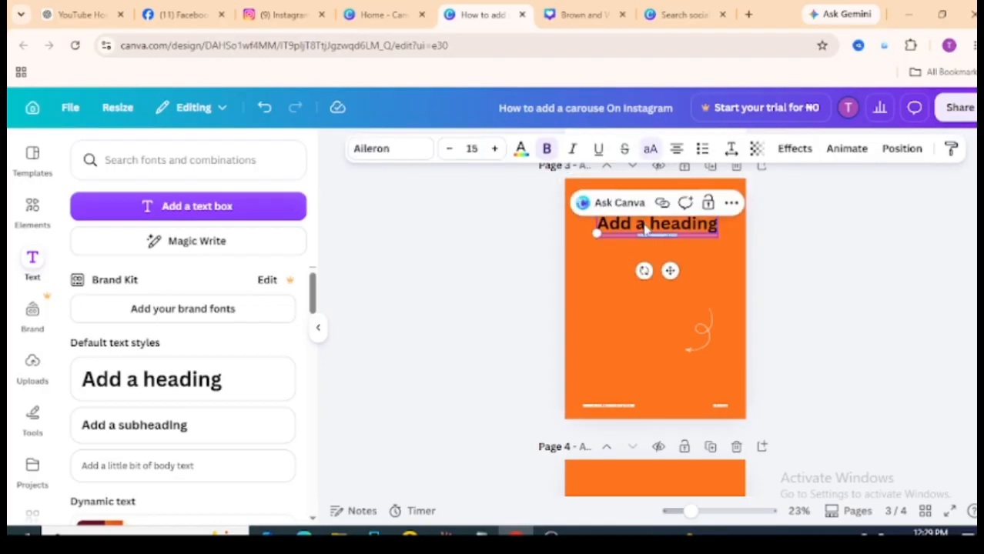
left_click(602, 209)
left_click(616, 224)
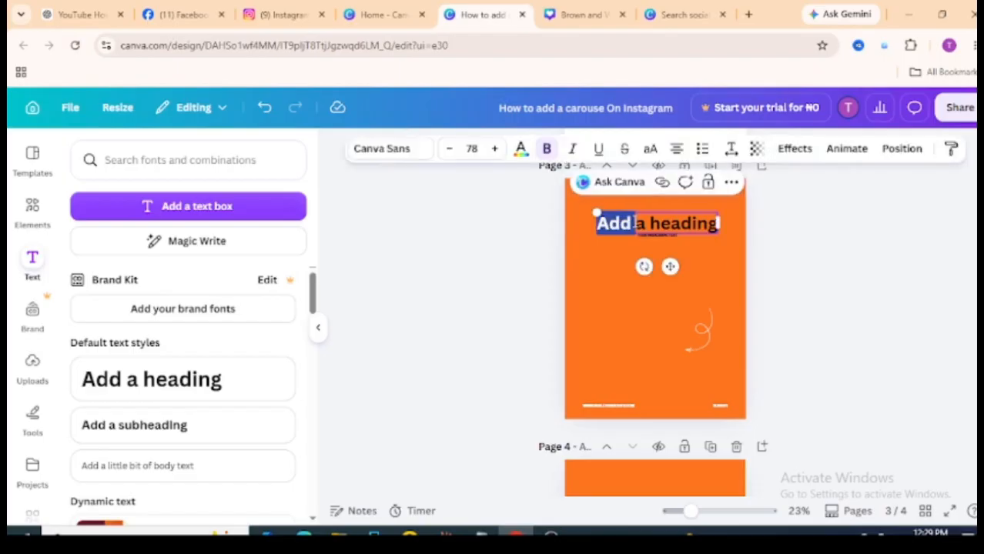
double_click(636, 223)
key("BackSpace")
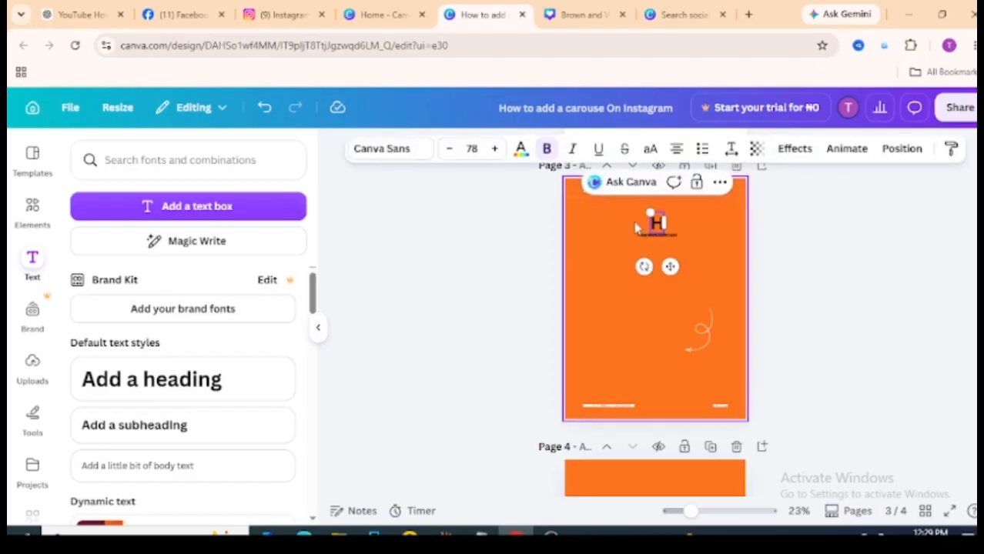
type("How to Add a")
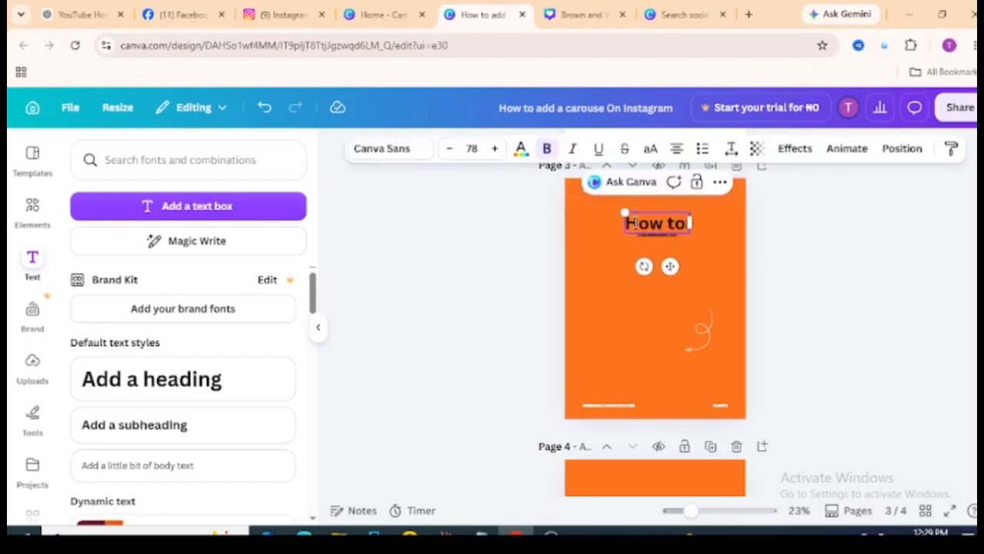
type(" Carousel")
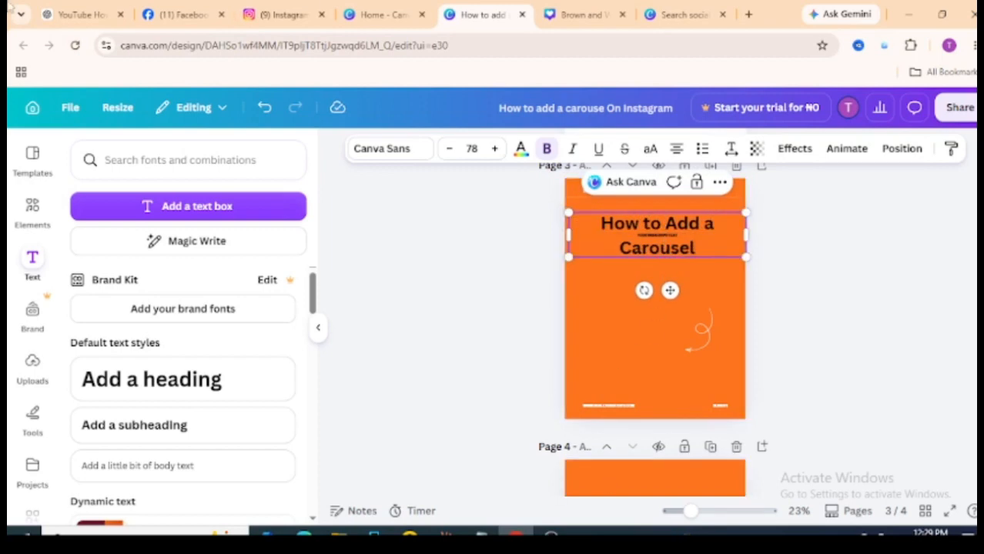
left_click(603, 282)
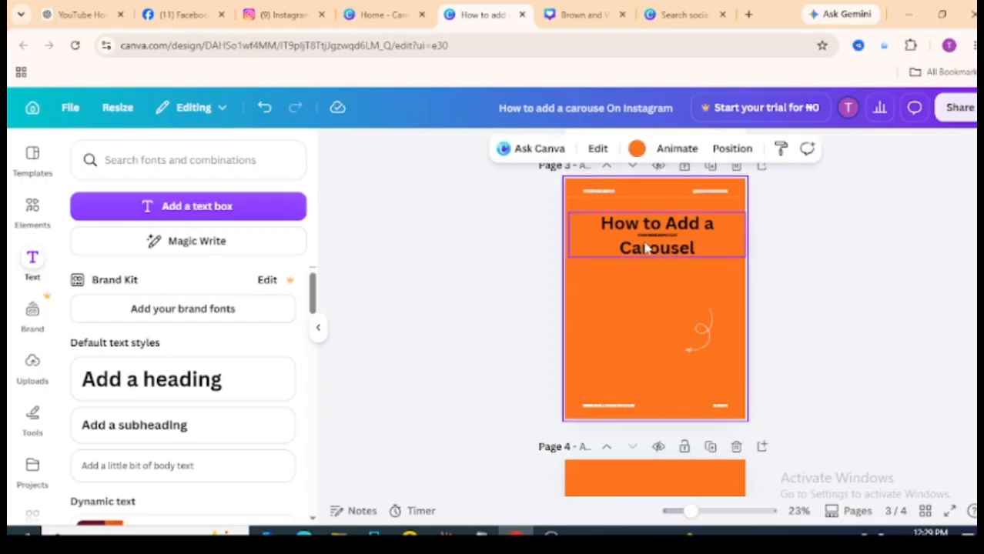
Delete the small black text line behind the heading on page 3 and center the heading near the top of the page
left_click_drag(647, 248, 634, 295)
left_click(815, 208)
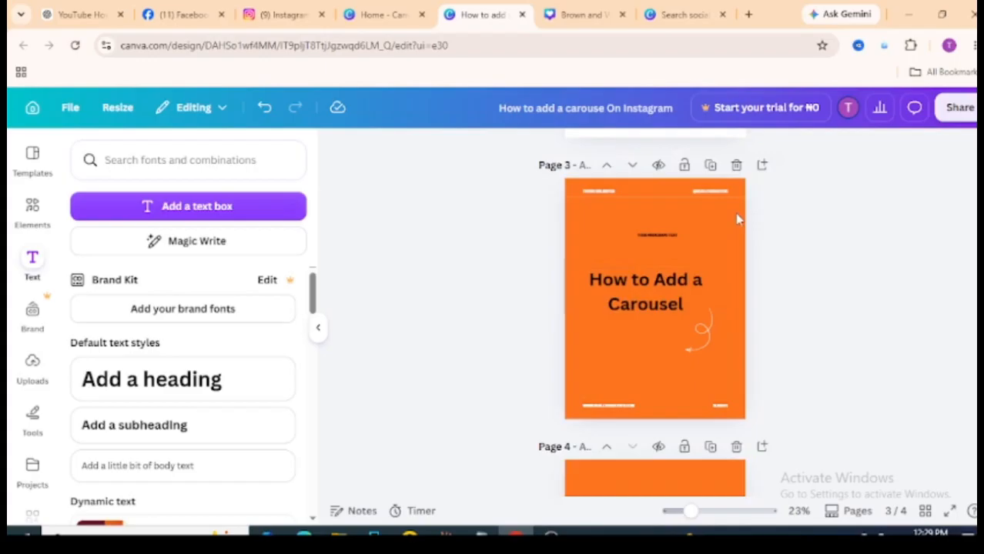
left_click(647, 237)
key("ctrl+z")
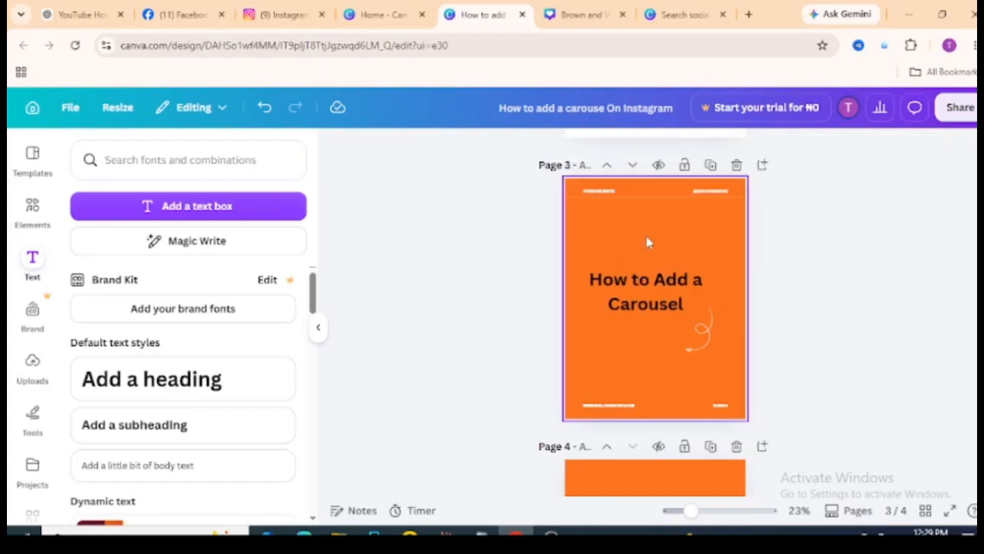
key("ctrl+z")
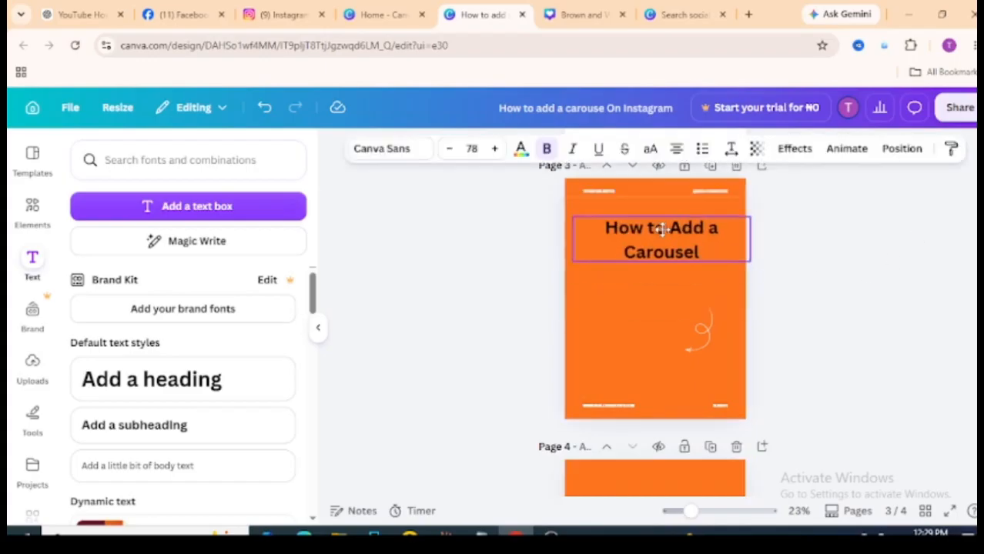
left_click_drag(663, 244, 657, 239)
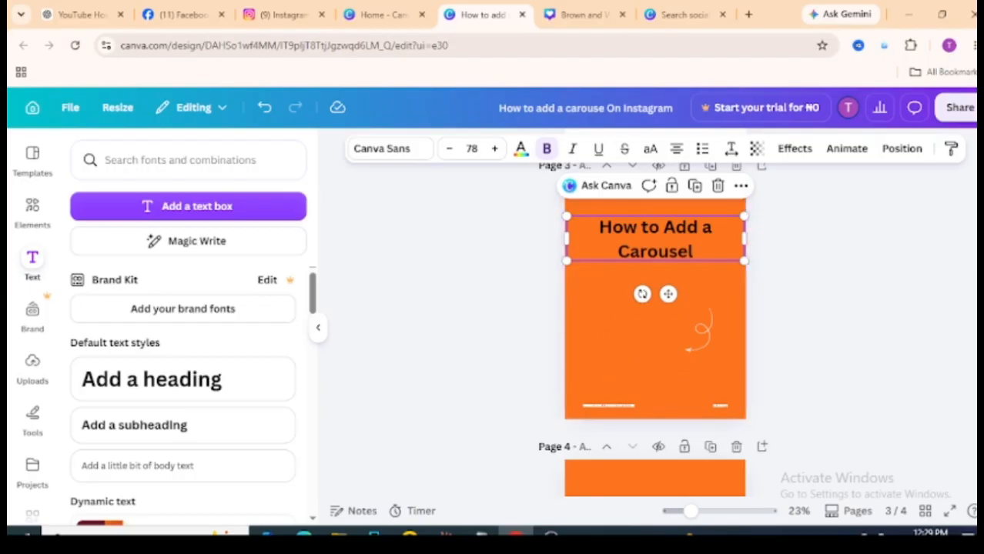
scroll(655, 331, "down", 3)
scroll(655, 332, "up", 5)
scroll(654, 331, "up", 3)
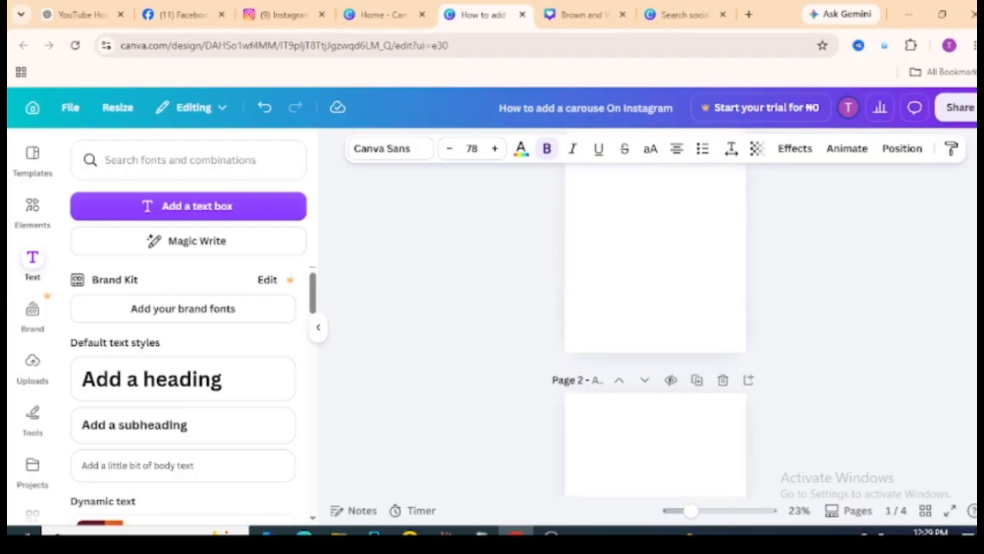
scroll(655, 331, "up", 2)
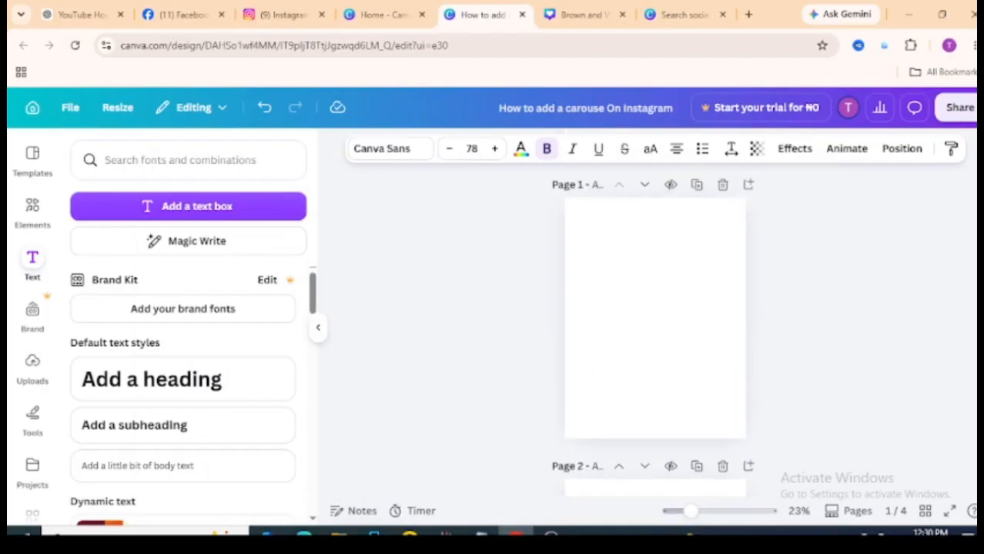